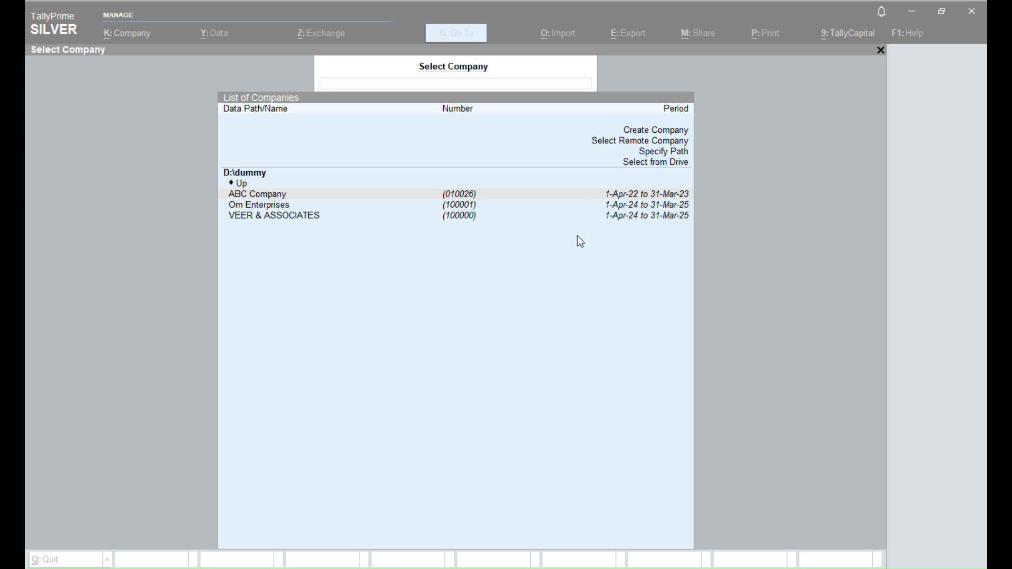
click(574, 256)
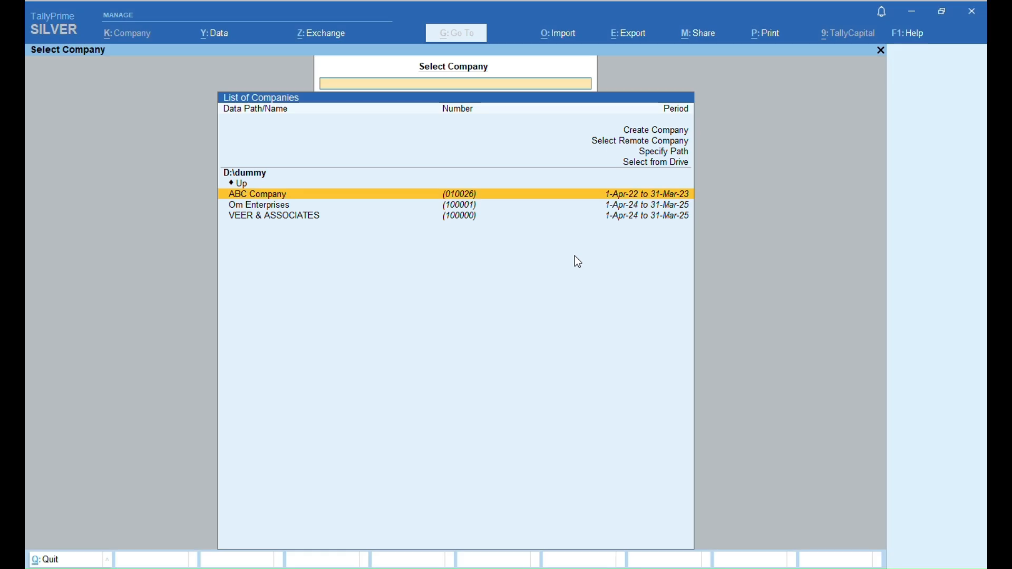
key(Up)
key(Up)
key(Up)
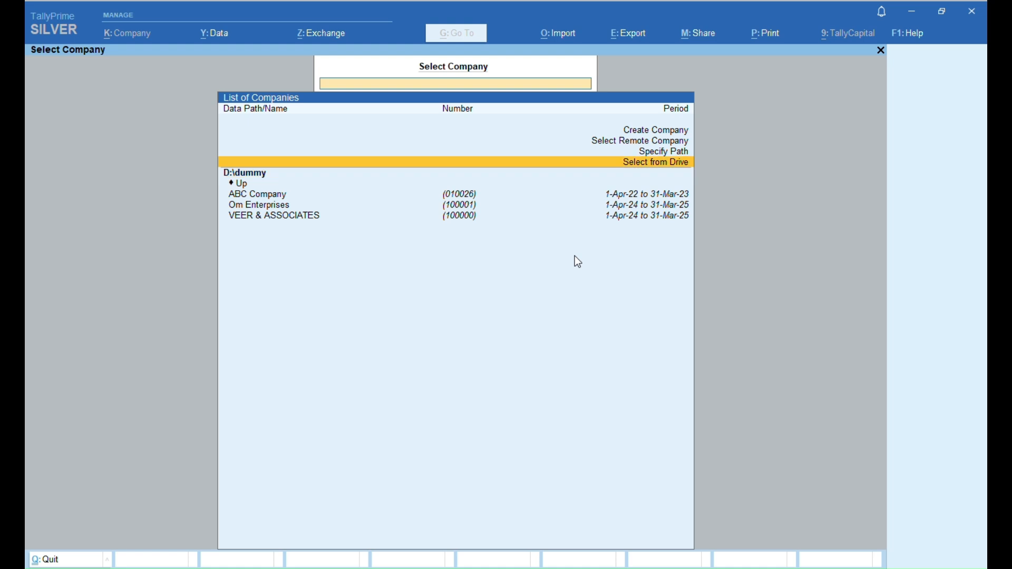
key(Down)
key(Down)
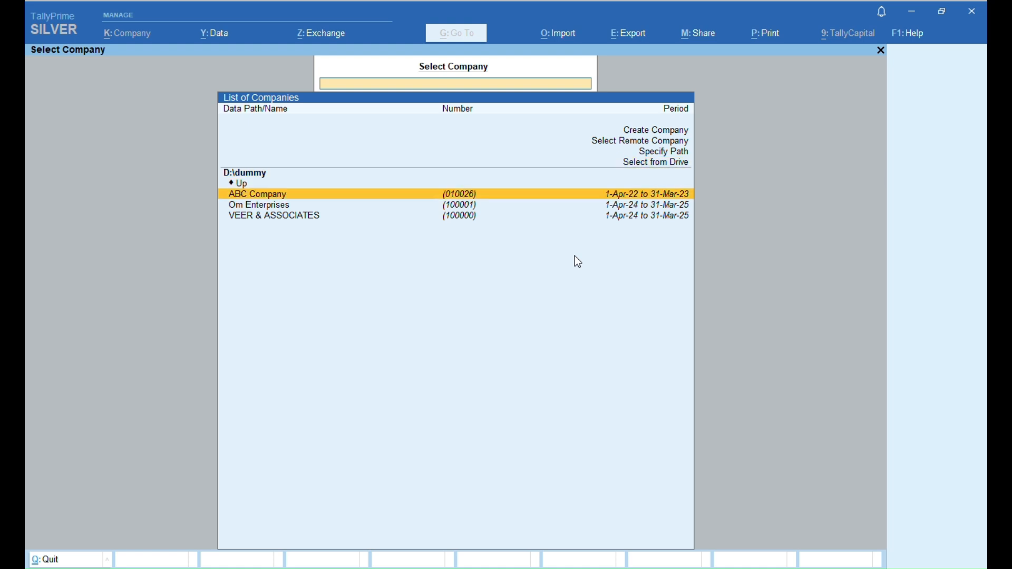
key(Down)
key(Down)
- Start creating a new company from the list of companies
key(Up)
key(Up)
key(Up)
key(Up)
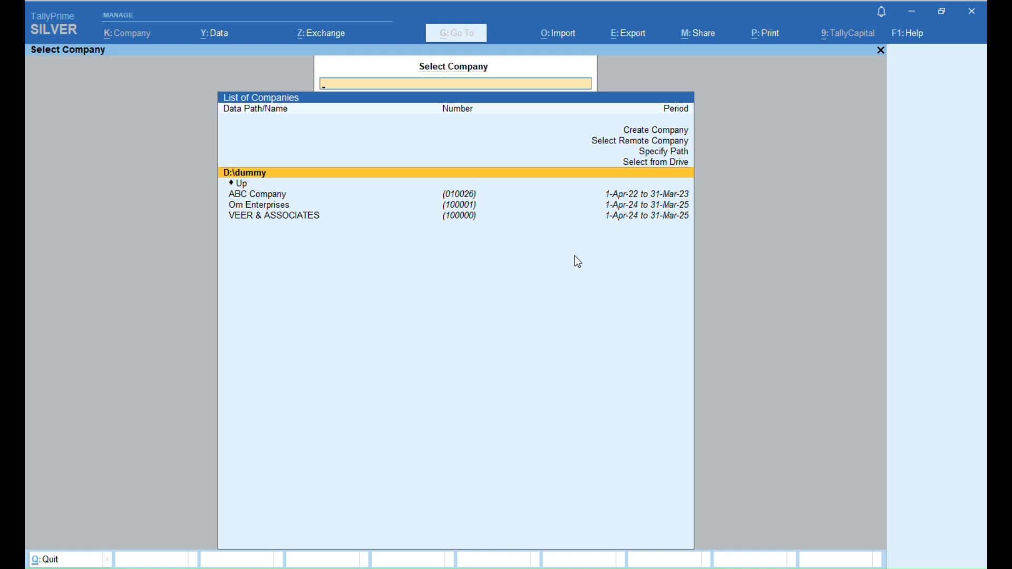
key(Up)
key(Up)
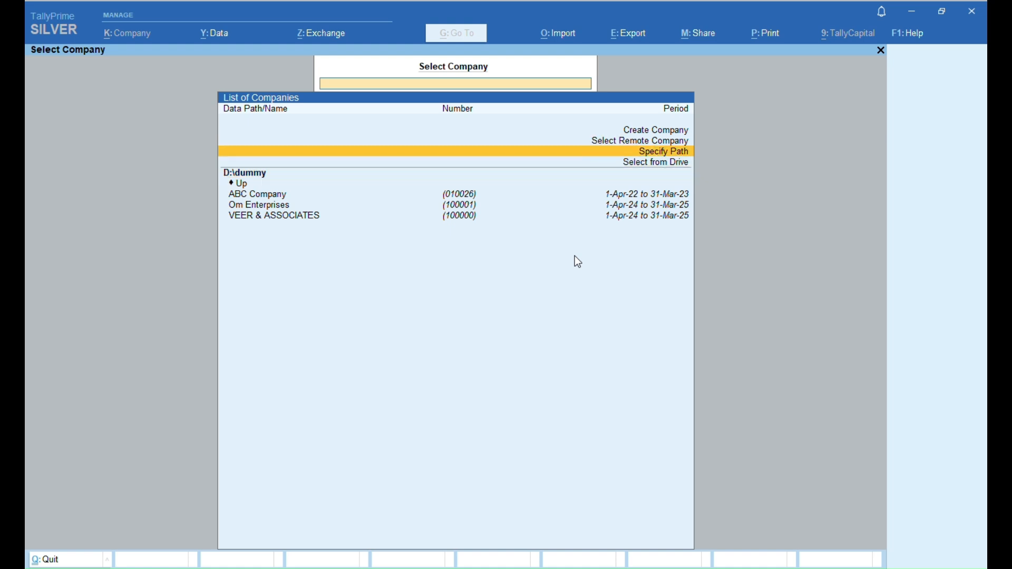
key(Up)
key(Up)
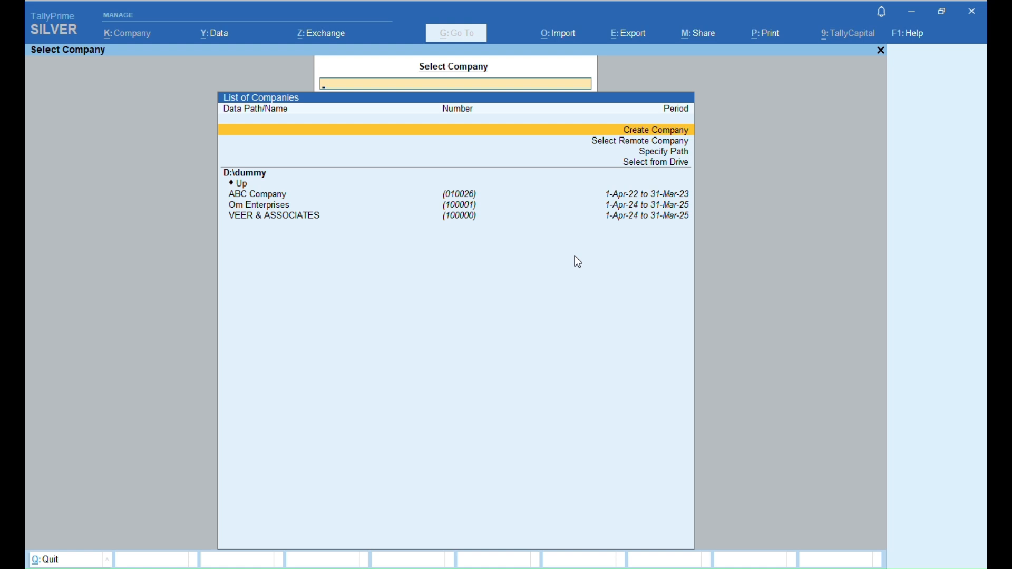
key(Return)
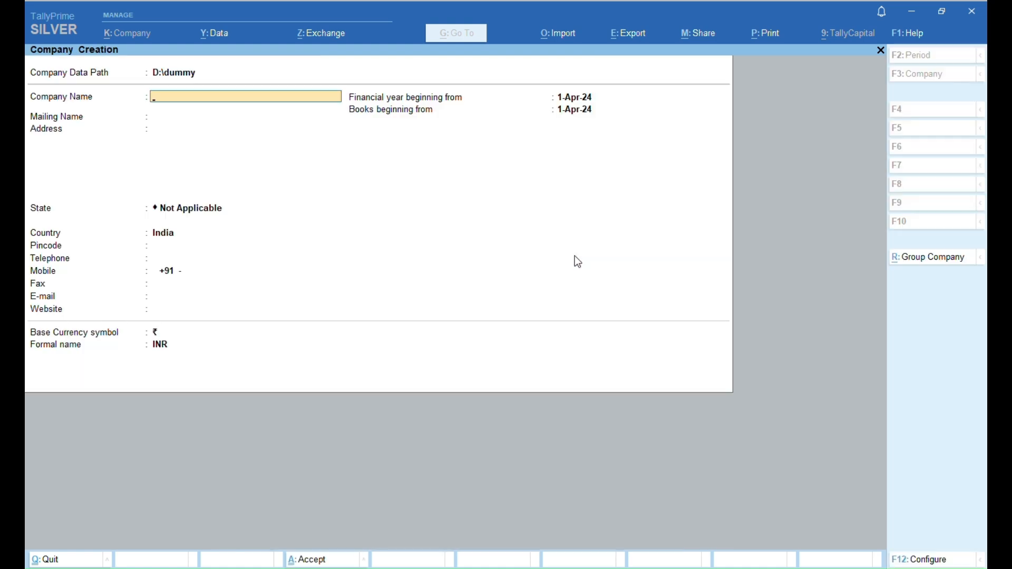
- Keep the data path D:\dummy and enter Proindia Private Limited as the company name and mailing name
key(BackSpace)
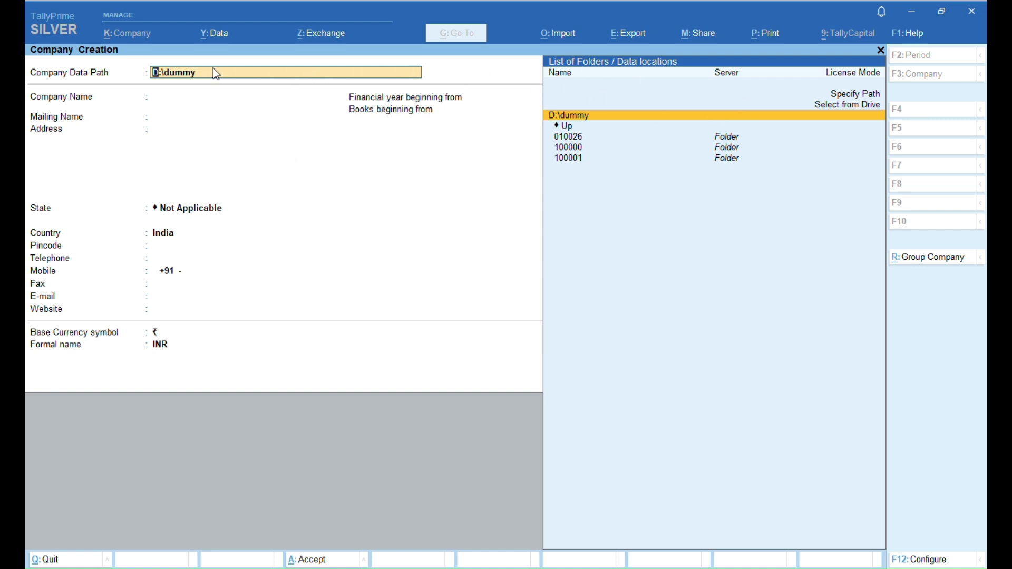
key(Return)
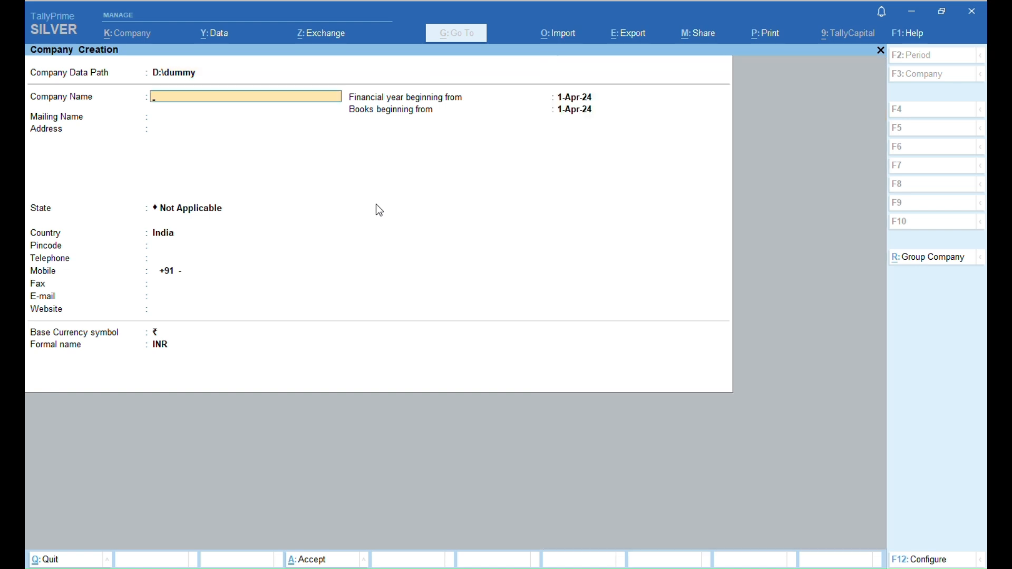
text(Proindia Private Limited)
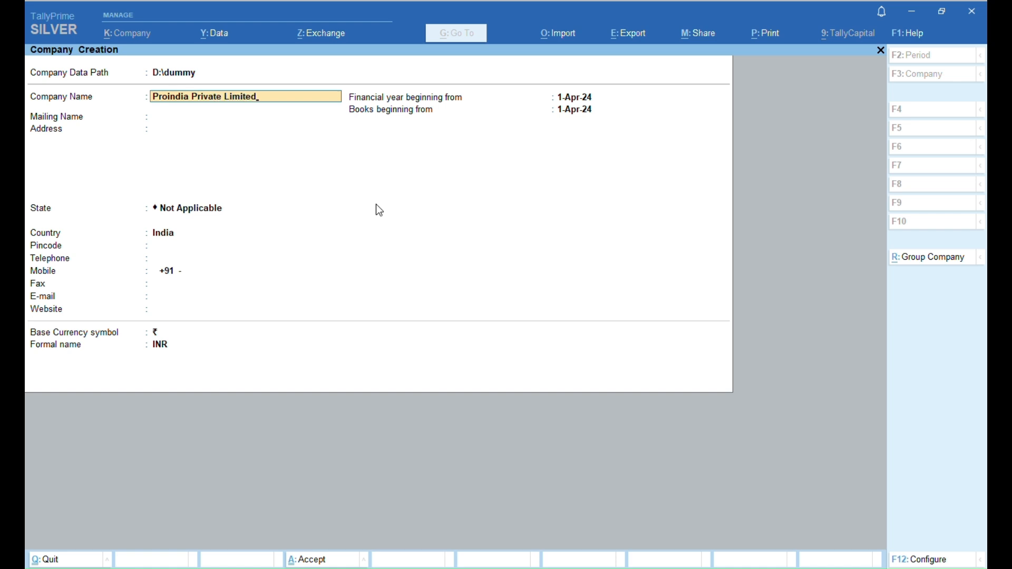
key(Return)
key(Return)
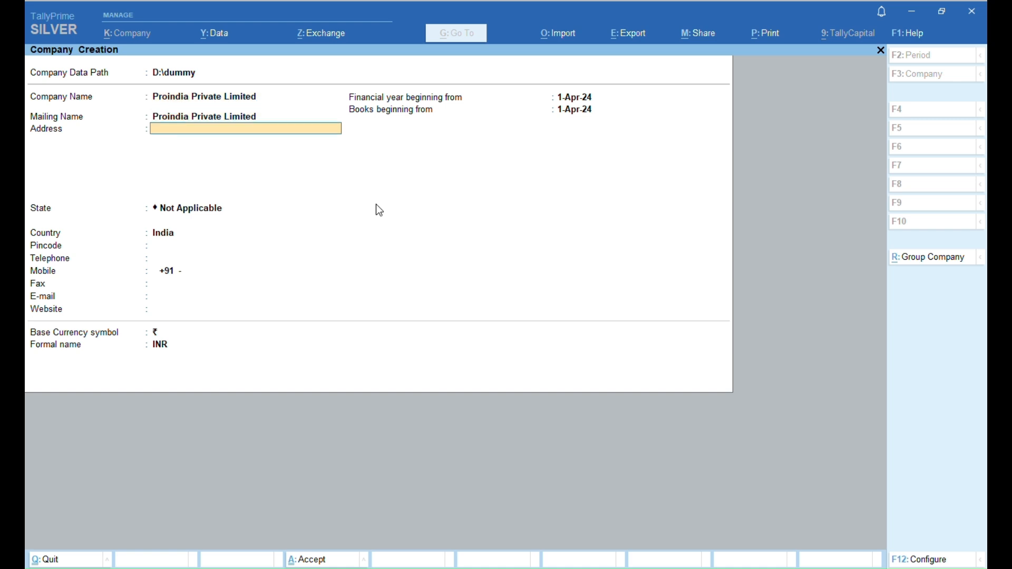
- Enter the company's street address and select Delhi as its state
text(H-1 De)
key(BackSpace)
key(BackSpace)
text(Delh)
key(Return)
key(Return)
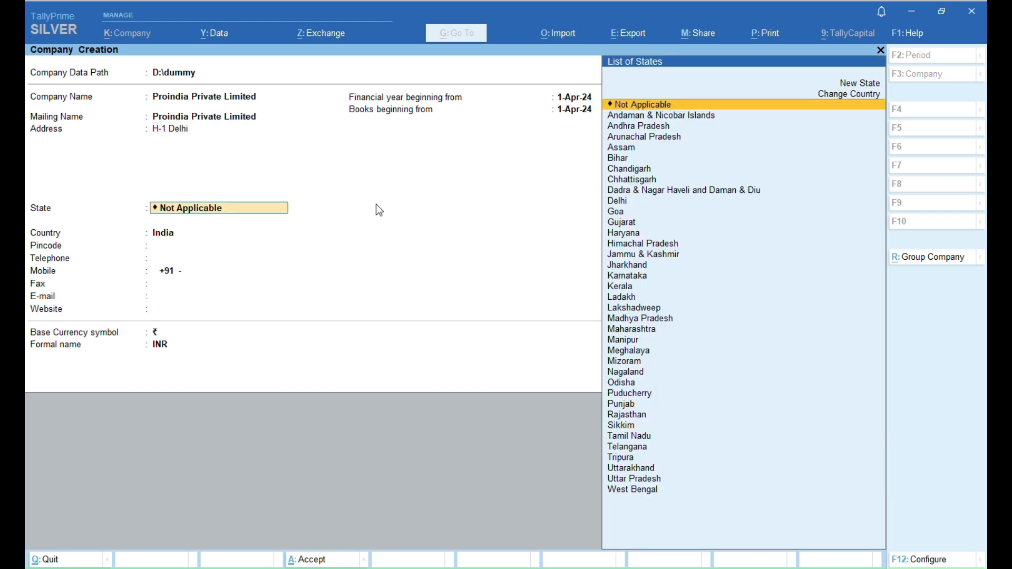
text(De)
key(Return)
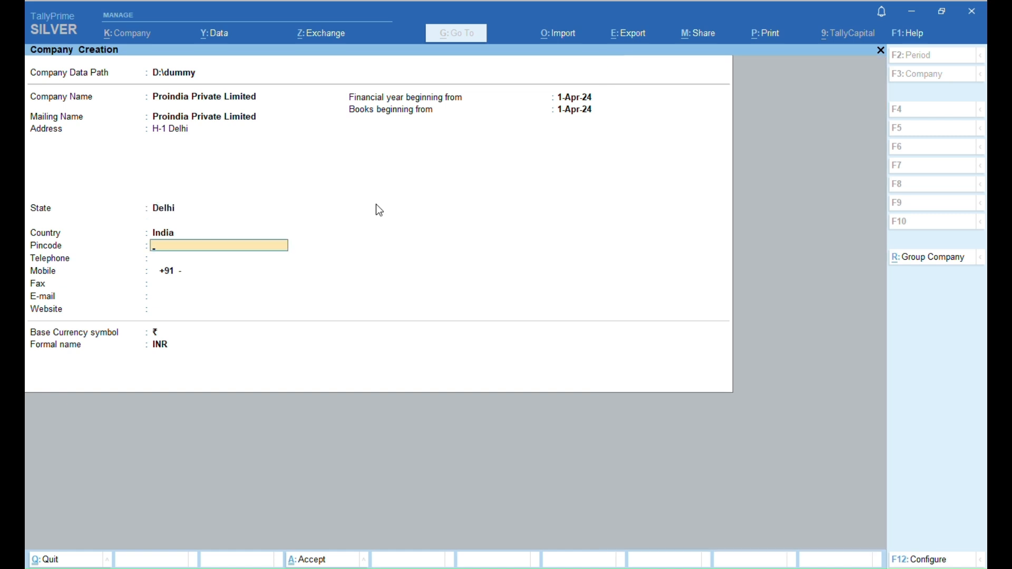
- Enter the company's pincode, keep the financial year and books beginning from 1-Apr-24, and save the new company
text(110085)
key(Return)
key(Return)
key(Return)
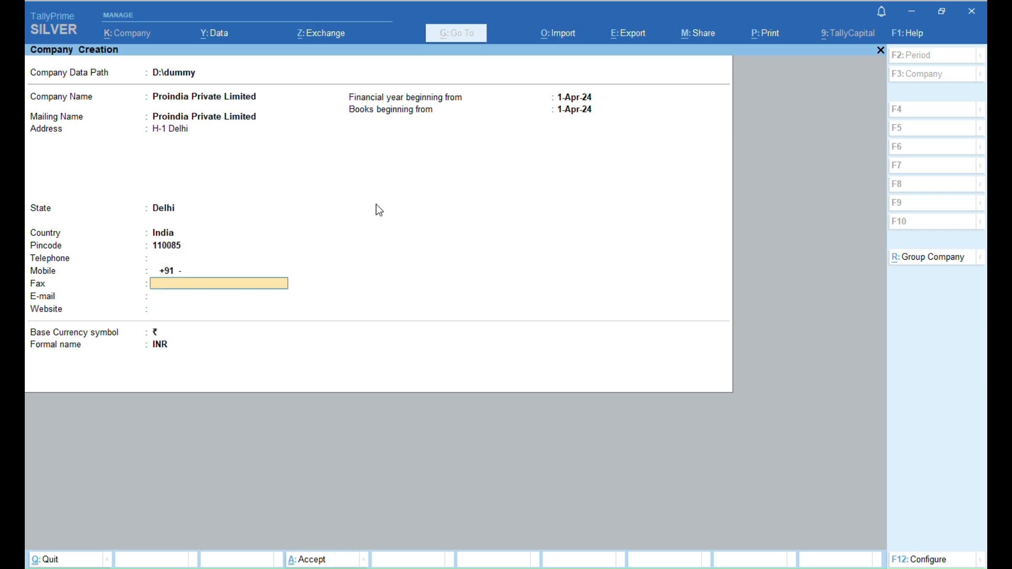
key(Return)
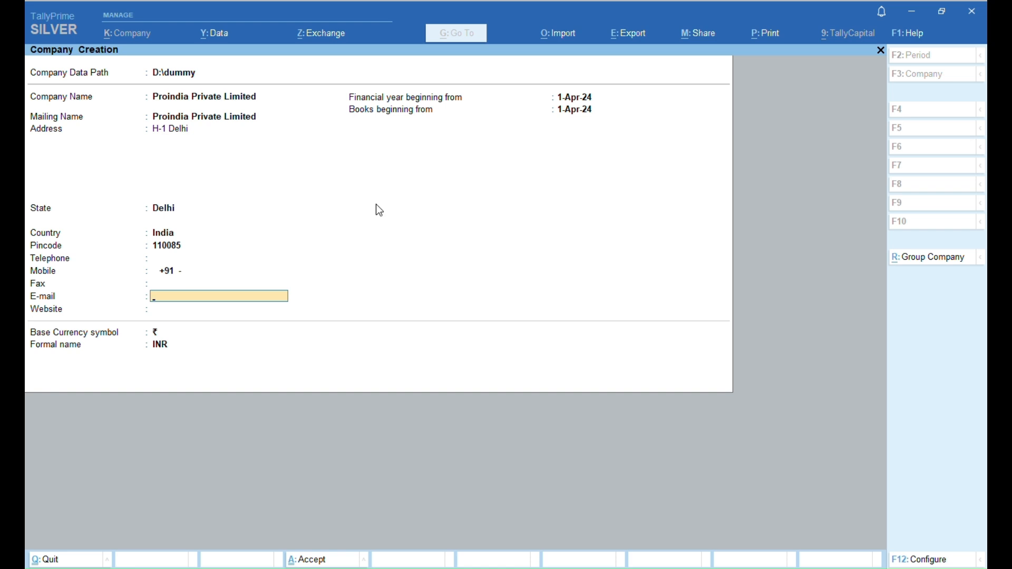
key(Return)
key(Return)
key(Return)
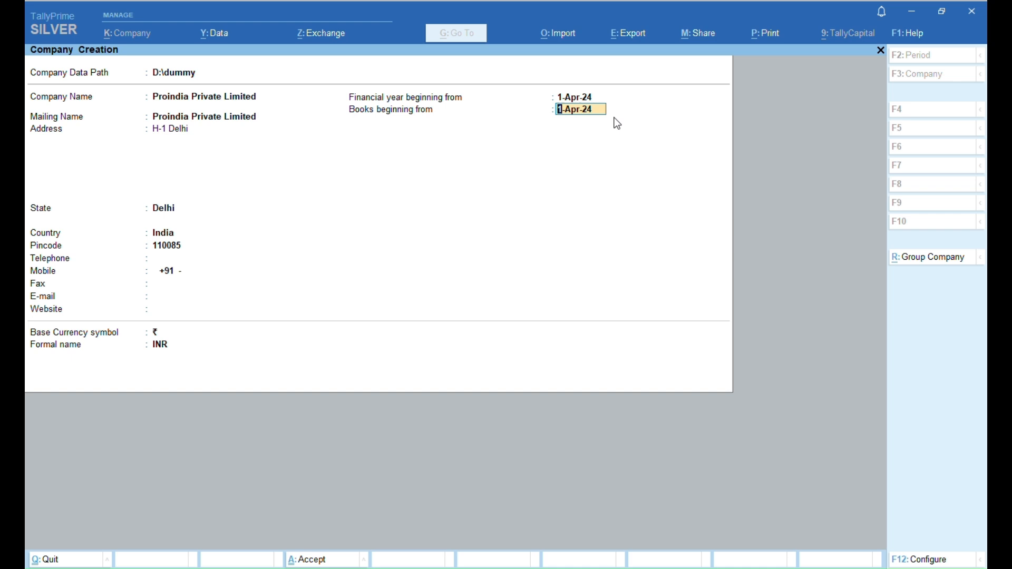
key(ctrl+a)
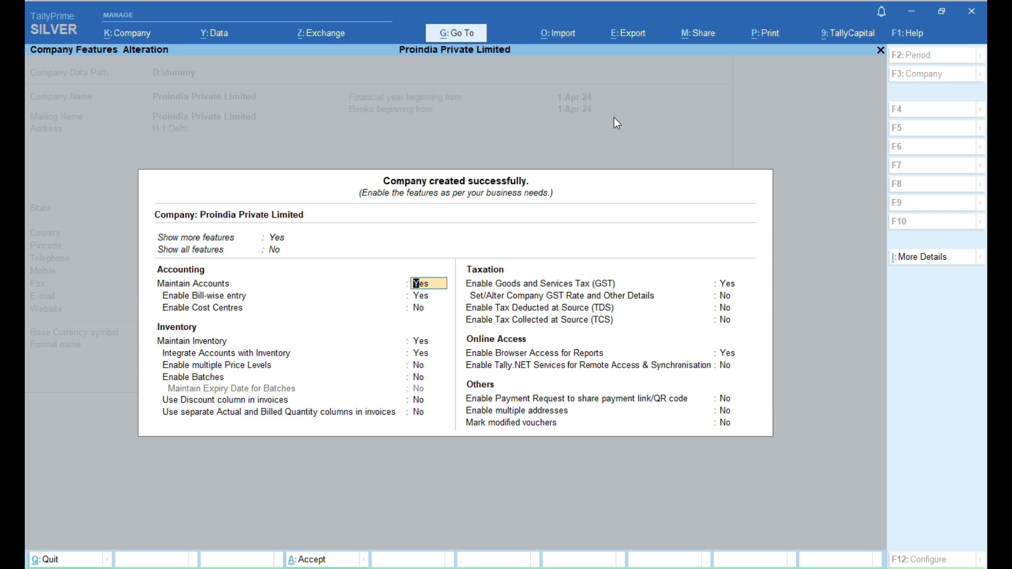
- Keep the default accounting and inventory features, leave GST enabled, and proceed to the GST registration details
key(Return)
key(Return)
key(Return)
key(Return)
key(Return)
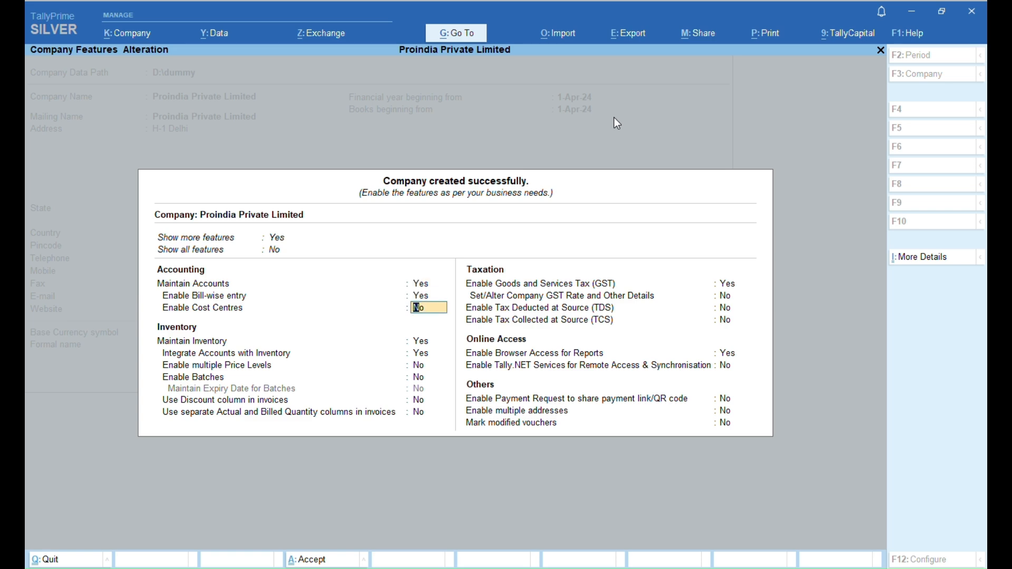
key(Return)
key(Return)
key(Return)
key(Return)
key(Return)
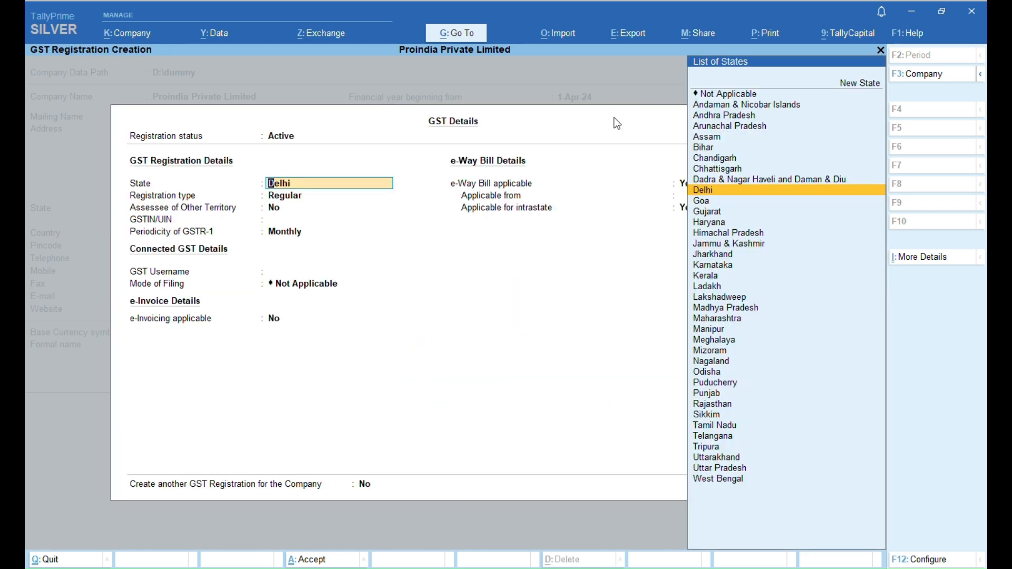
- Discard the GST registration form and save the company features with GST enabled
key(Escape)
key(Escape)
key(y)
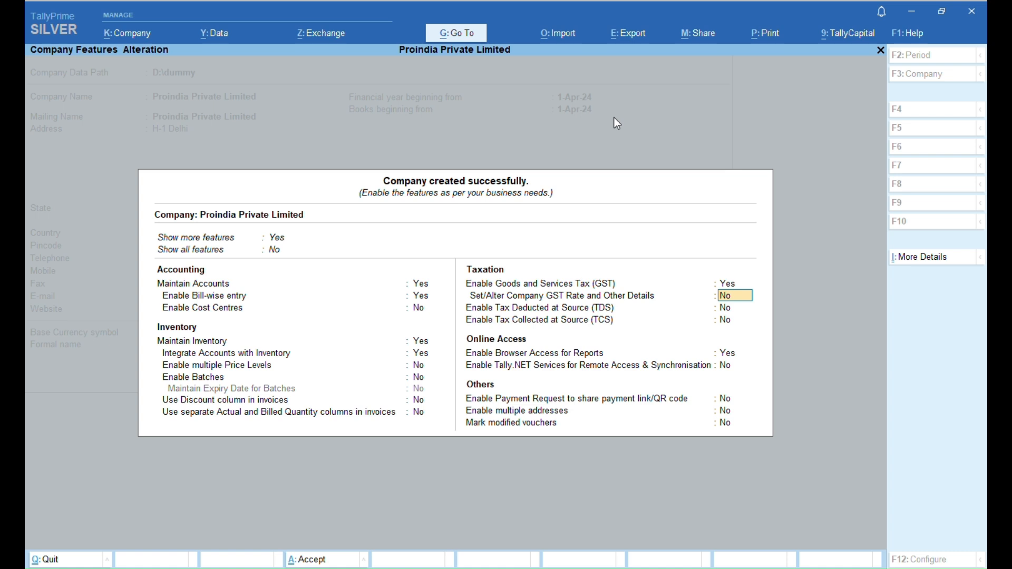
key(ctrl)
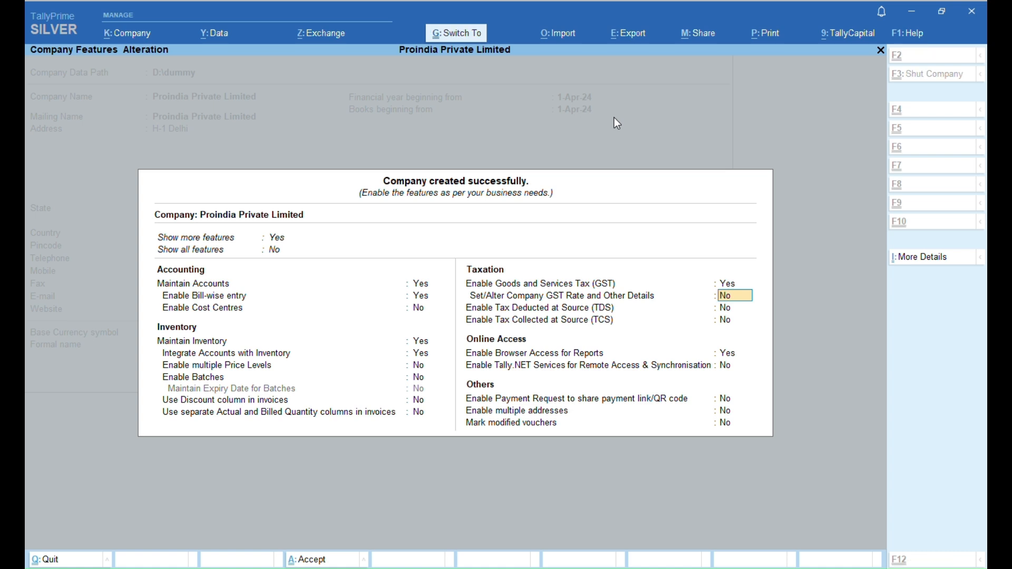
key(ctrl+a)
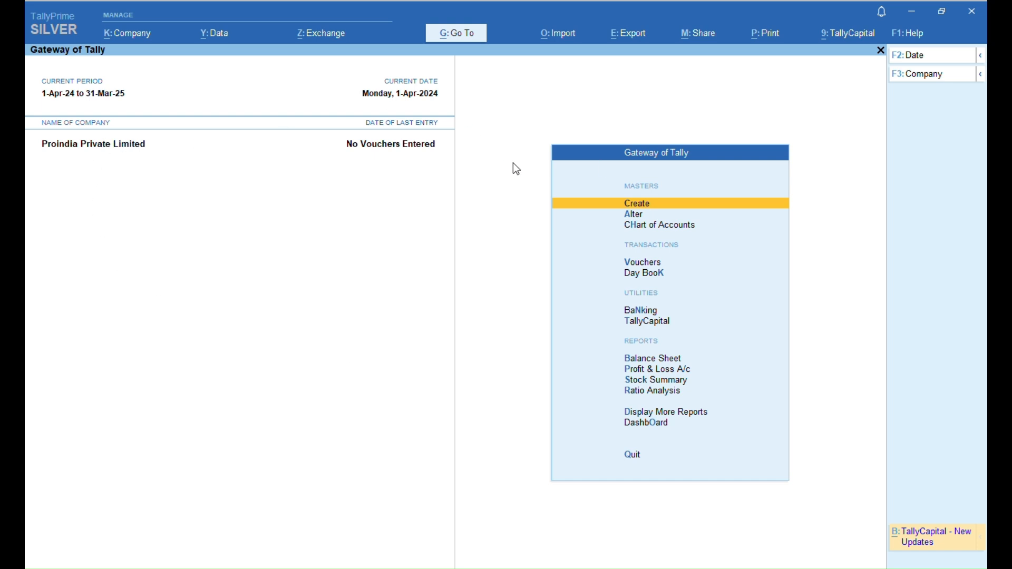
key(Down)
key(Up)
key(Up)
key(Up)
key(Up)
key(Up)
key(Up)
key(Up)
key(Up)
key(Up)
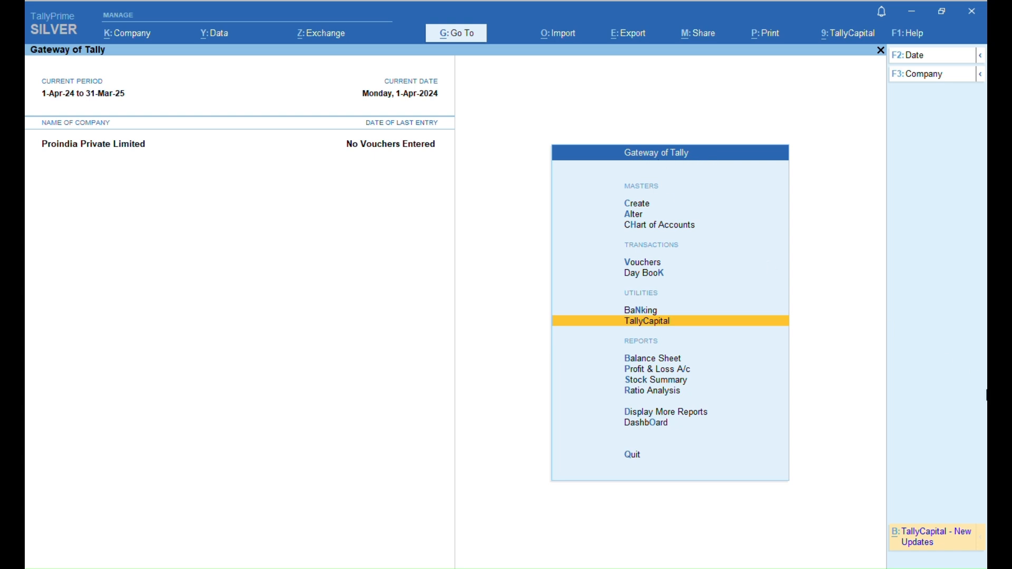
- View the Profit & Loss A/c report of Proindia Private Limited and return to the Gateway of Tally
key(Down)
key(Up)
key(Down)
key(Down)
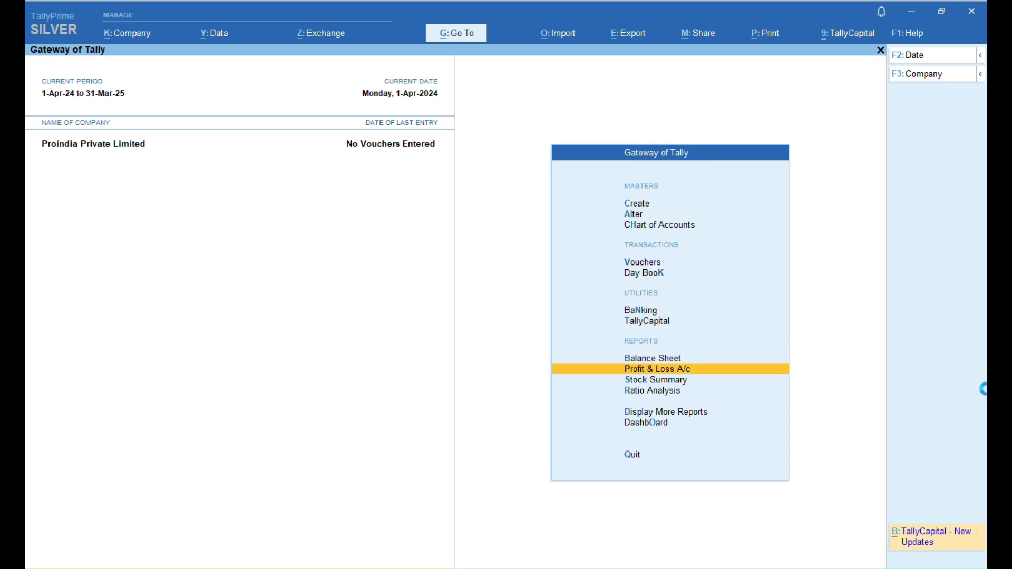
key(Return)
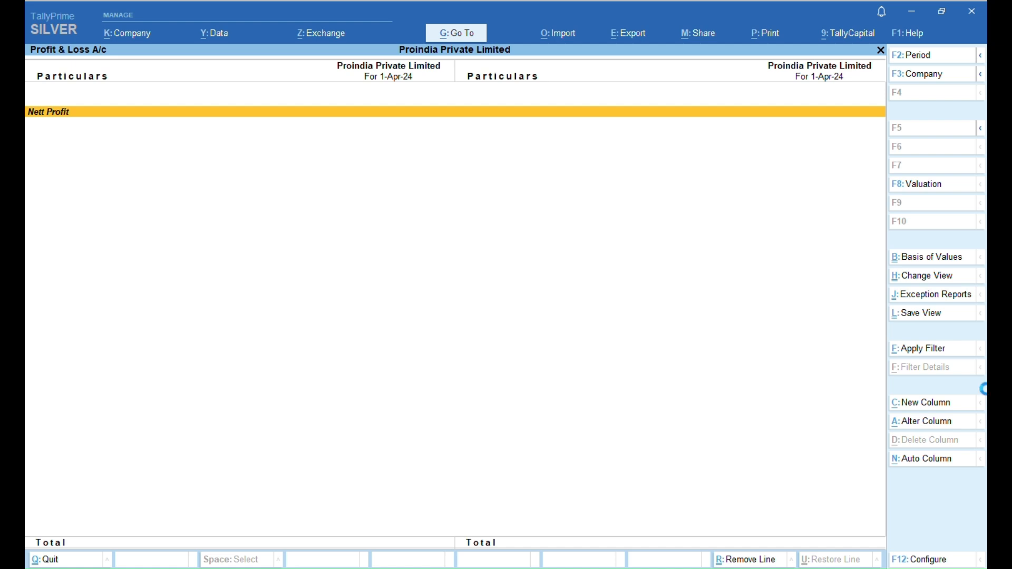
key(Escape)
key(Escape)
key(Escape)
key(Down)
key(Down)
key(Down)
key(Down)
key(Down)
key(Down)
key(Down)
key(Down)
key(Down)
key(Down)
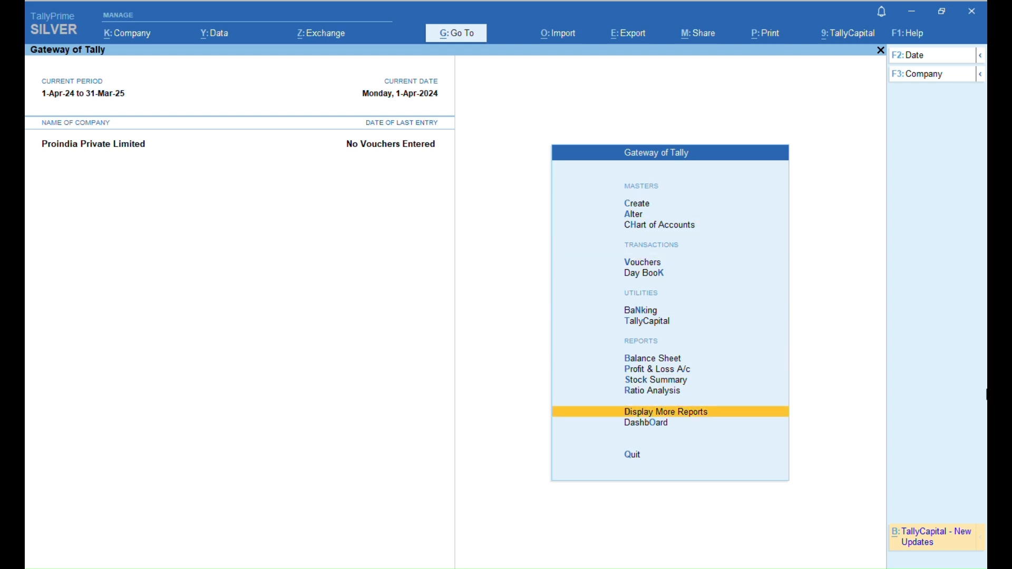
key(Down)
key(Down)
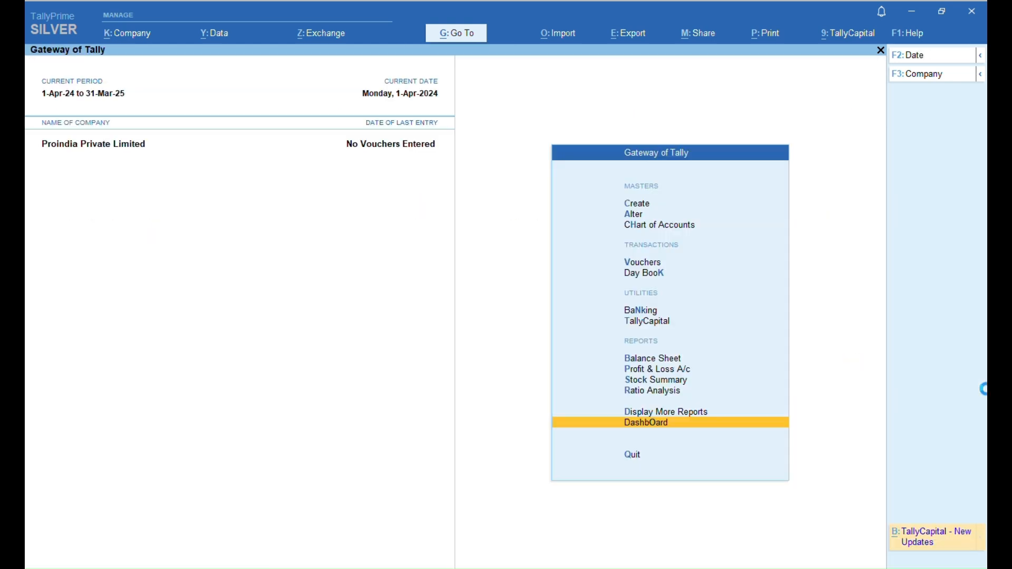
key(Down)
key(Down)
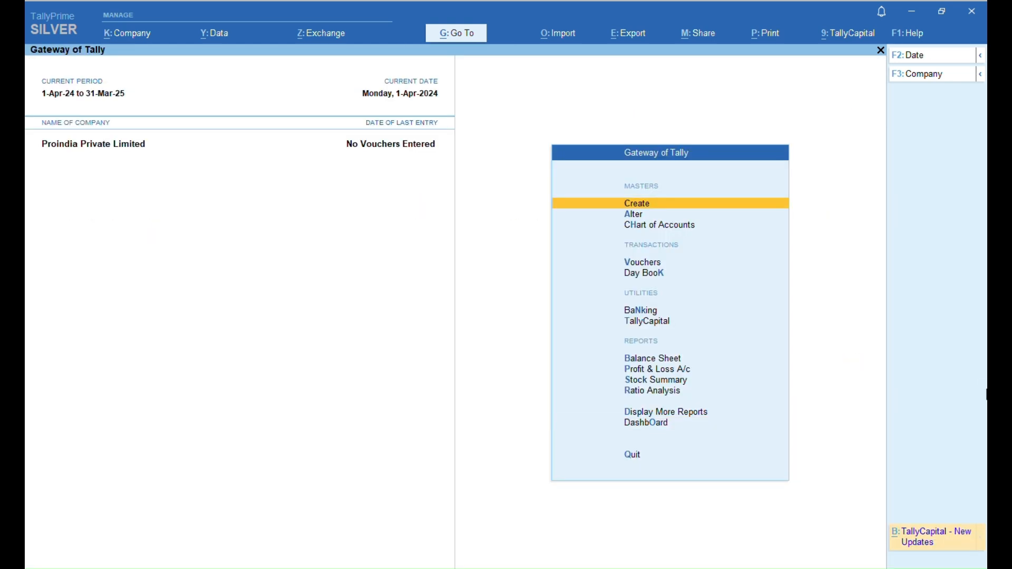
key(Down)
key(Down)
key(Up)
key(Up)
key(Down)
key(Down)
key(Down)
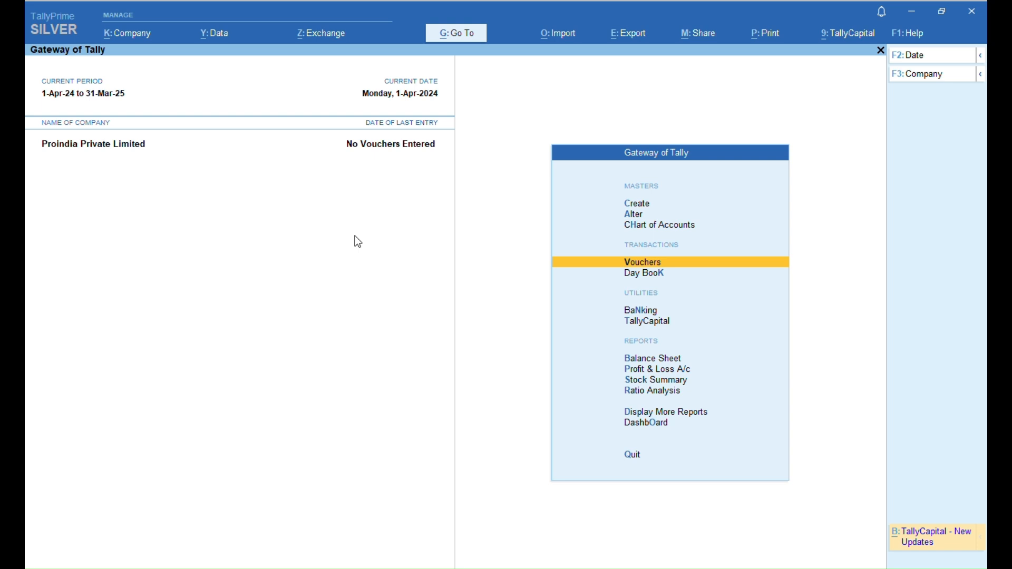
key(Down)
key(Down)
key(Down)
key(Up)
key(Up)
key(Up)
key(Up)
key(Up)
- Open the Account Books list among the additional accounting reports
key(Down)
key(Down)
key(Down)
key(Down)
key(Down)
key(Down)
key(Down)
key(Down)
key(Down)
key(Down)
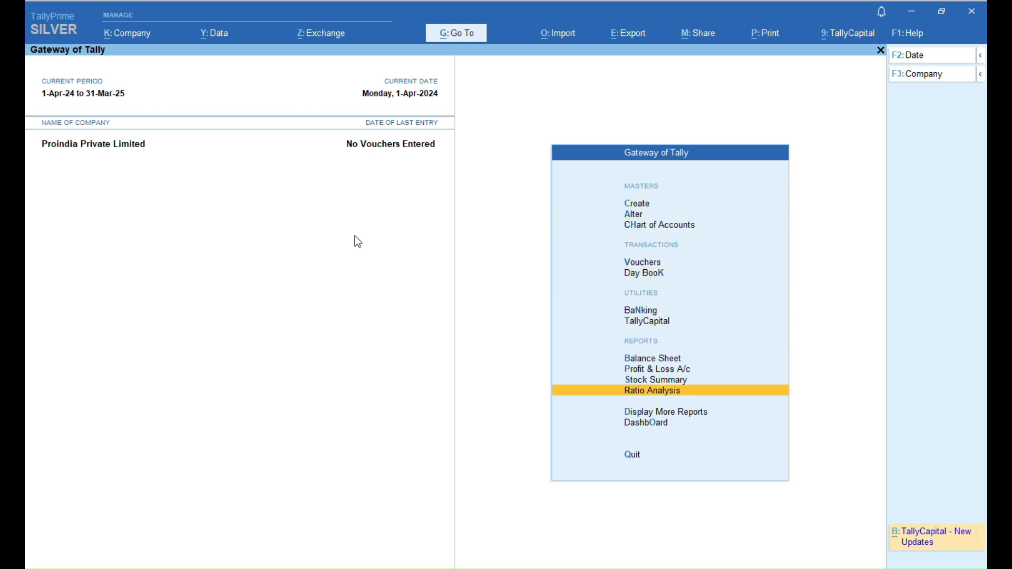
key(Return)
key(Down)
key(Down)
key(Down)
key(Down)
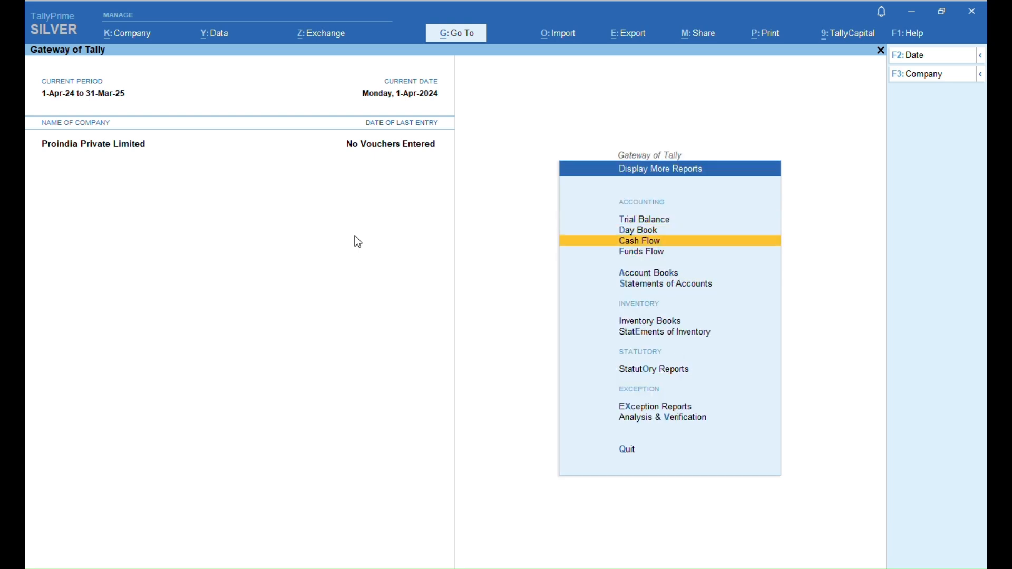
key(Return)
- Open the Sales Register and look through its monthly rows down to August
key(Down)
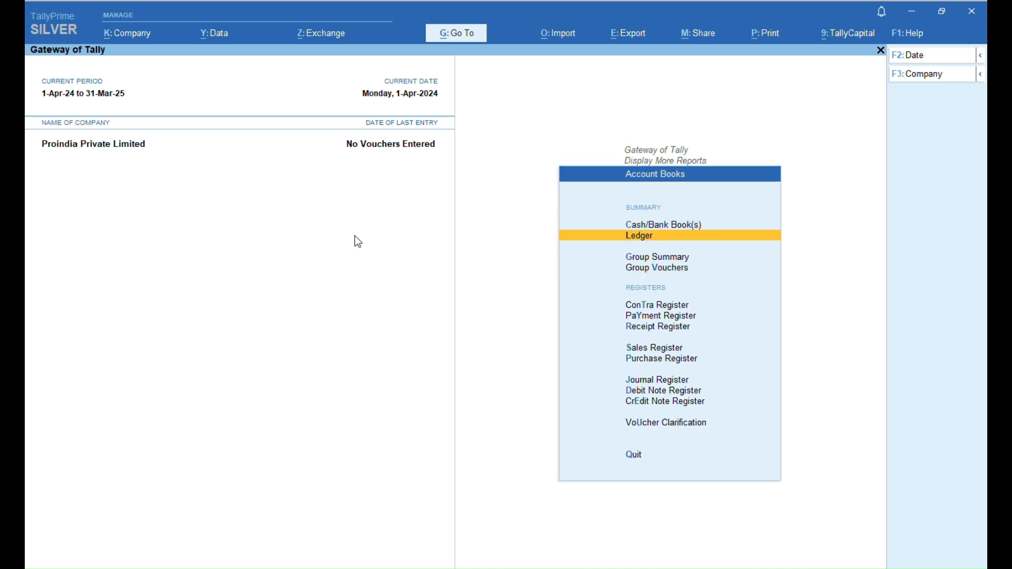
key(Down)
key(Down)
key(Down)
key(Down)
key(Down)
key(Down)
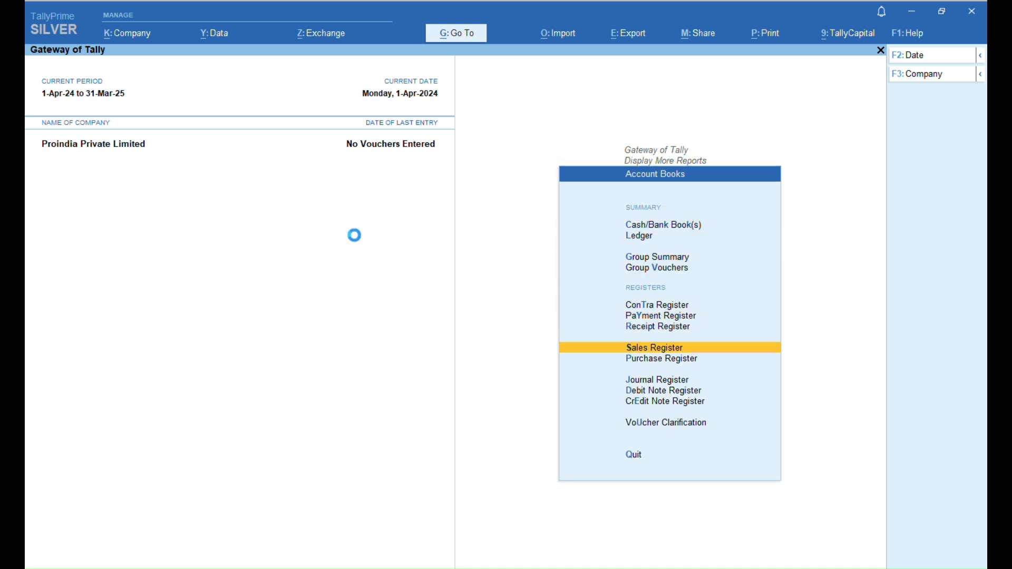
key(Down)
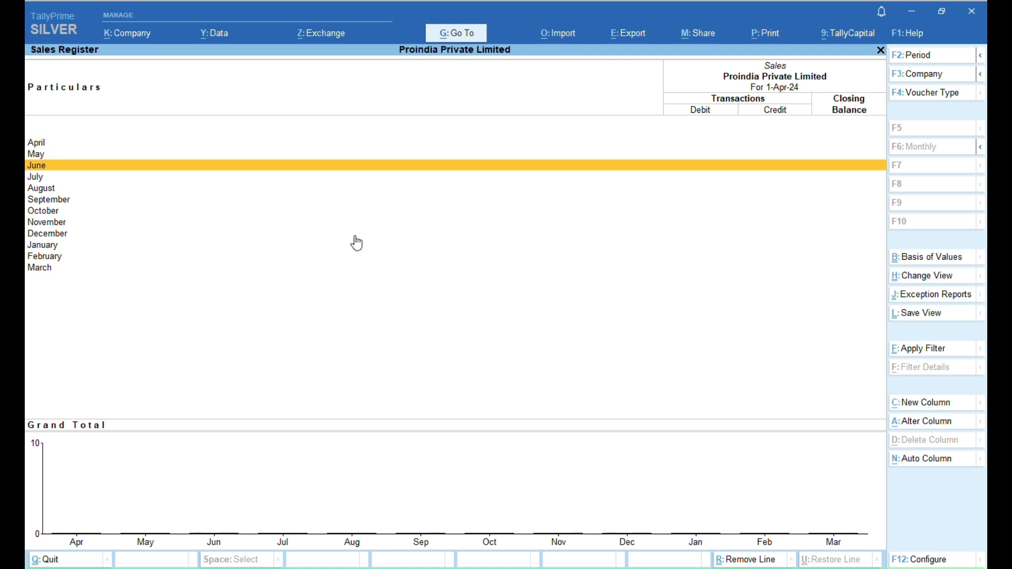
key(Down)
key(Down)
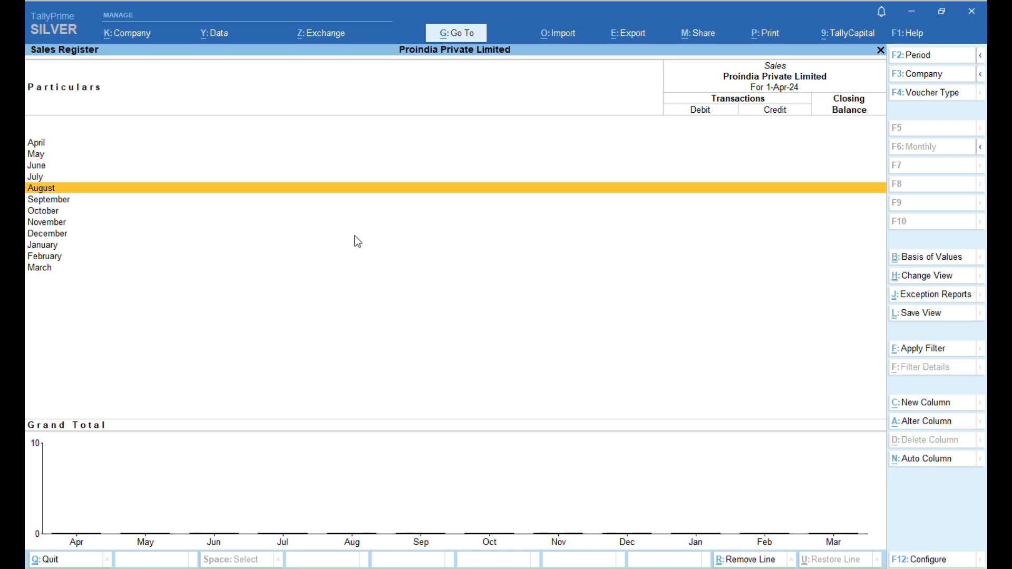
- View the Purchase Register, look through its monthly rows and return to the Account Books list
key(Escape)
key(Down)
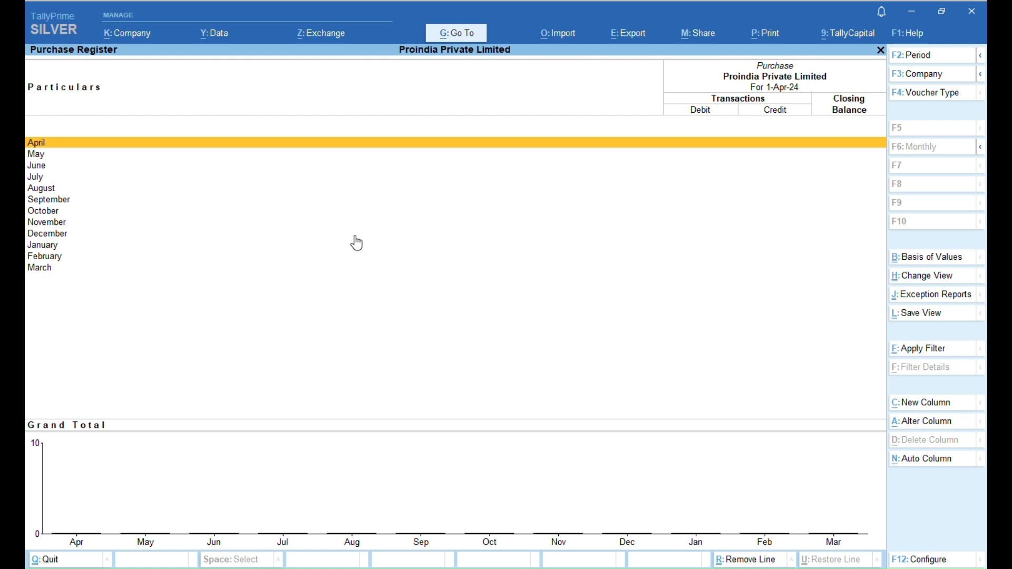
key(Down)
key(Down)
key(Down)
key(Down)
key(Down)
key(Down)
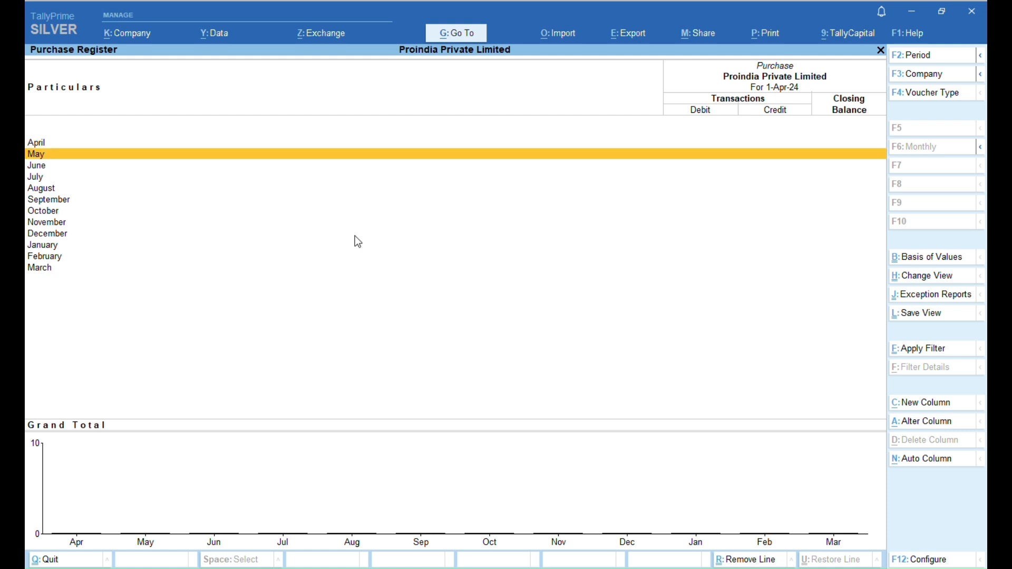
key(Escape)
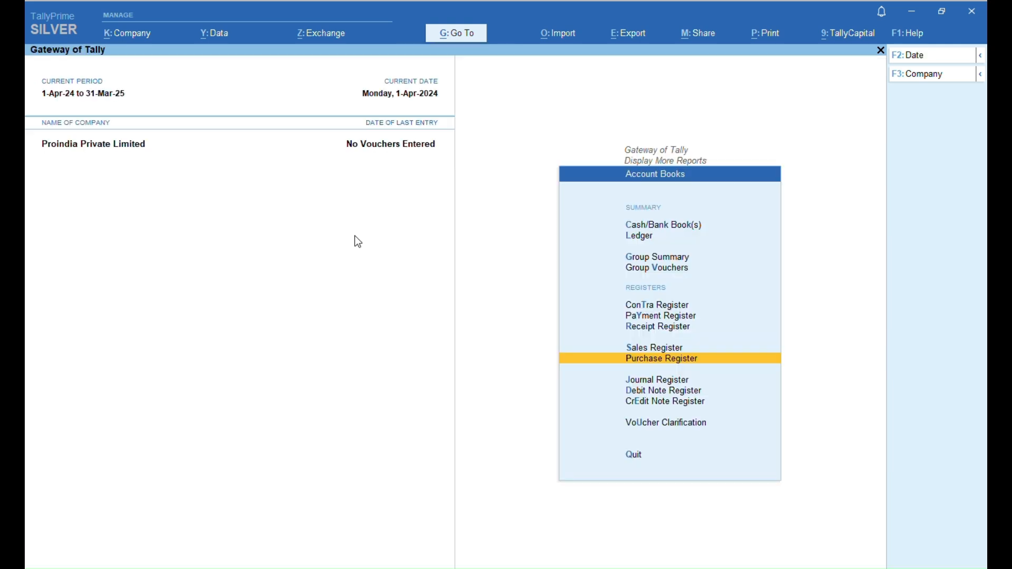
- Open the Journal Register from the Account Books, look through its first monthly rows and close it
key(Down)
key(Return)
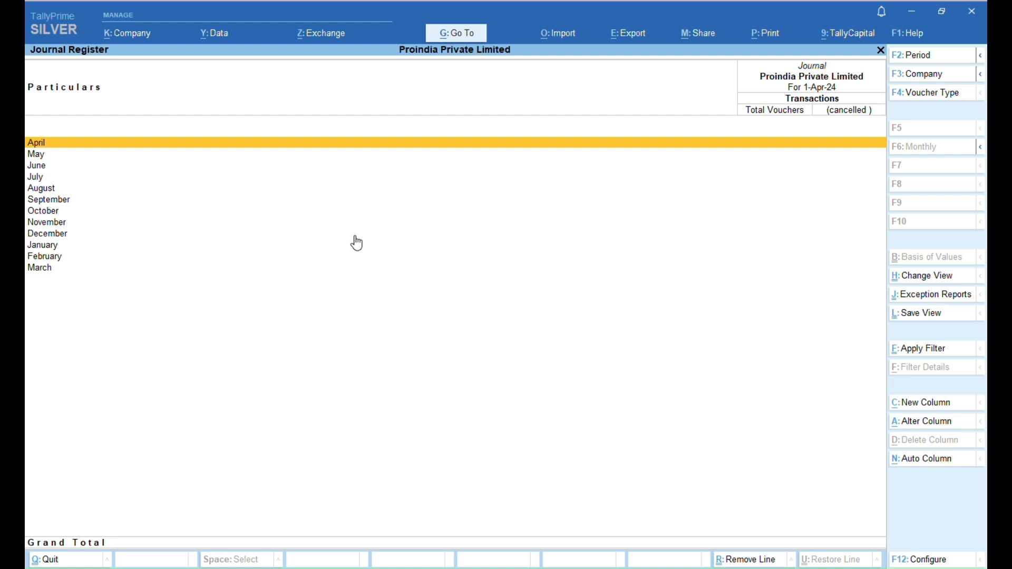
key(Down)
key(Down)
key(Down)
key(Down)
key(Escape)
- Look through the summary and register entries of the Account Books list, ending on Cash/Bank Book(s)
key(Down)
key(Down)
key(Up)
key(Down)
key(Down)
key(Up)
key(Up)
key(Up)
key(Up)
key(Up)
key(Up)
key(Up)
key(Up)
key(Down)
key(Down)
key(Down)
key(Down)
key(Down)
key(Down)
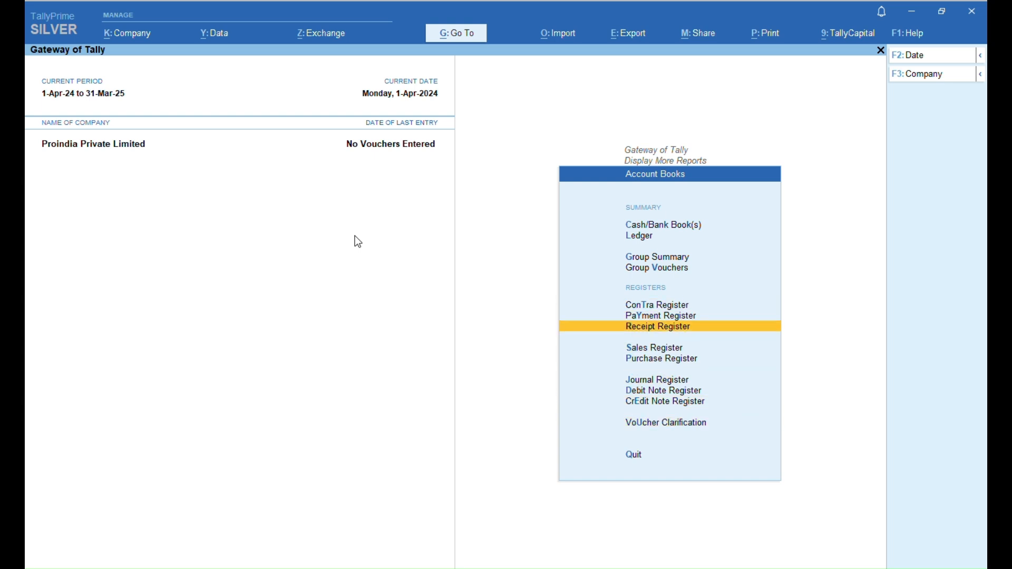
key(Up)
key(Up)
key(Up)
key(Up)
key(Up)
key(Up)
key(Up)
key(Up)
key(Up)
key(Up)
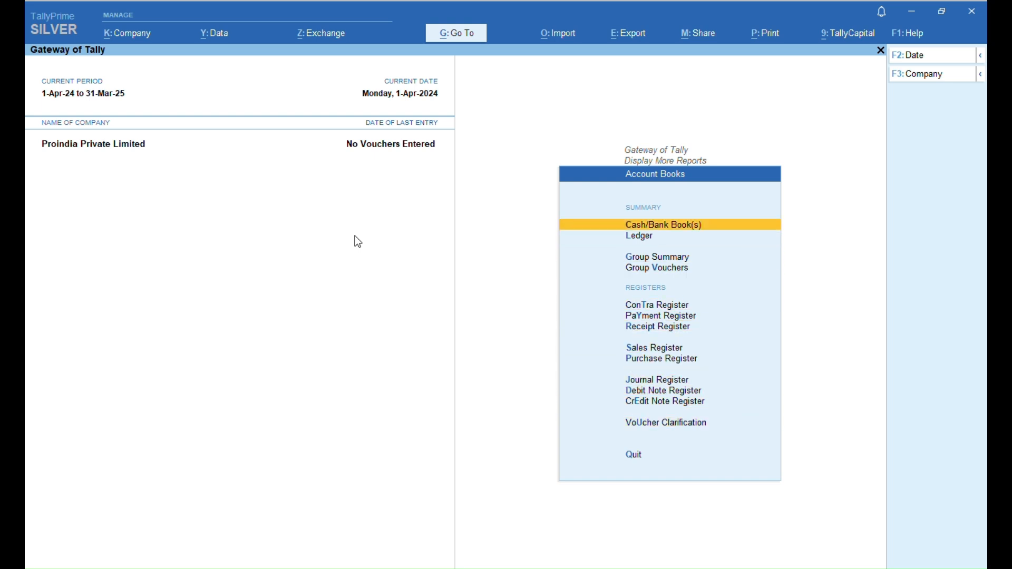
- View the Cash/Bank Summary from the Account Books and return to the Gateway of Tally
key(Return)
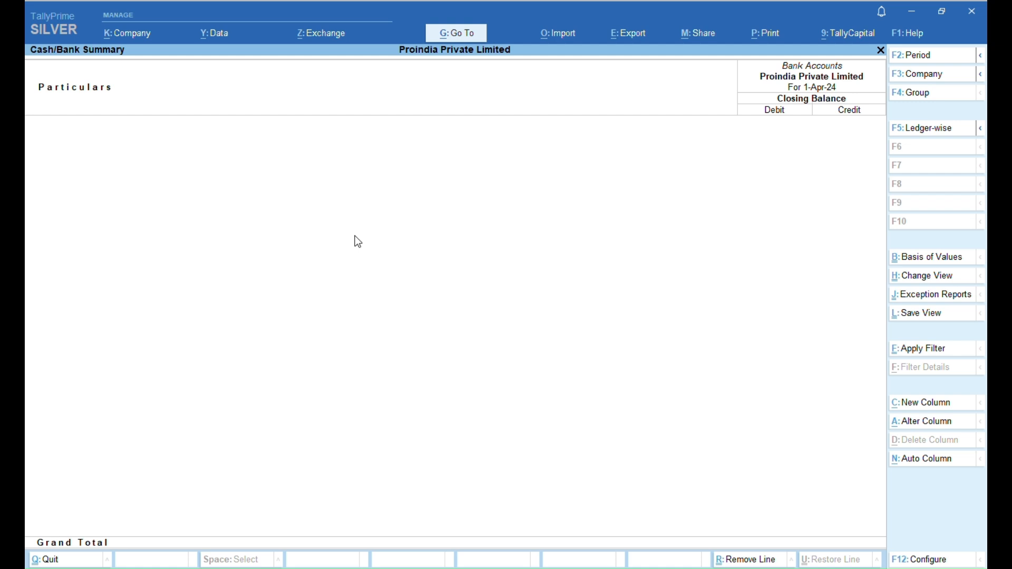
key(Escape)
key(Escape)
key(Escape)
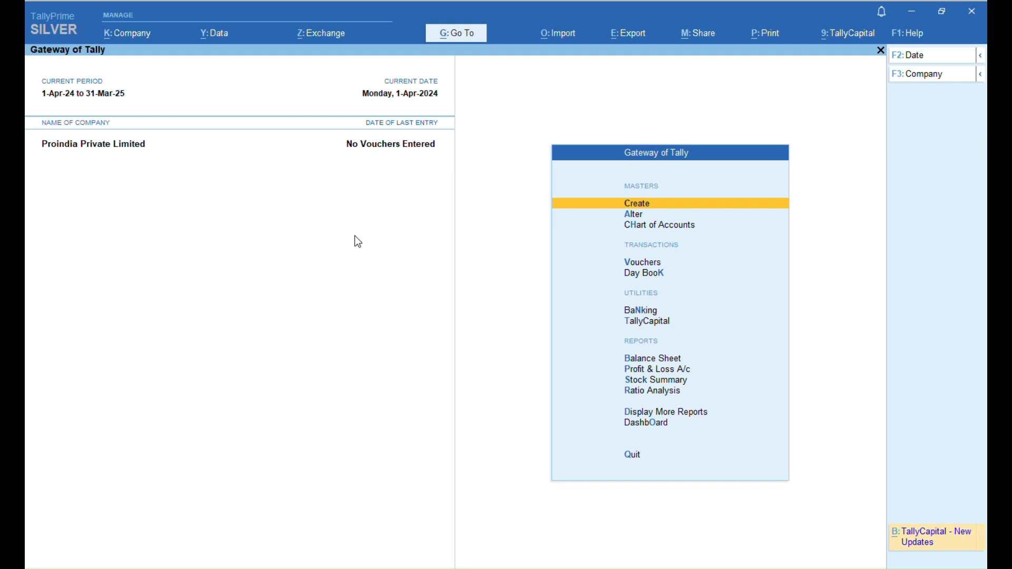
- View the Sales Register from the Account Books and return to the Gateway of Tally
key(d)
key(a)
key(s)
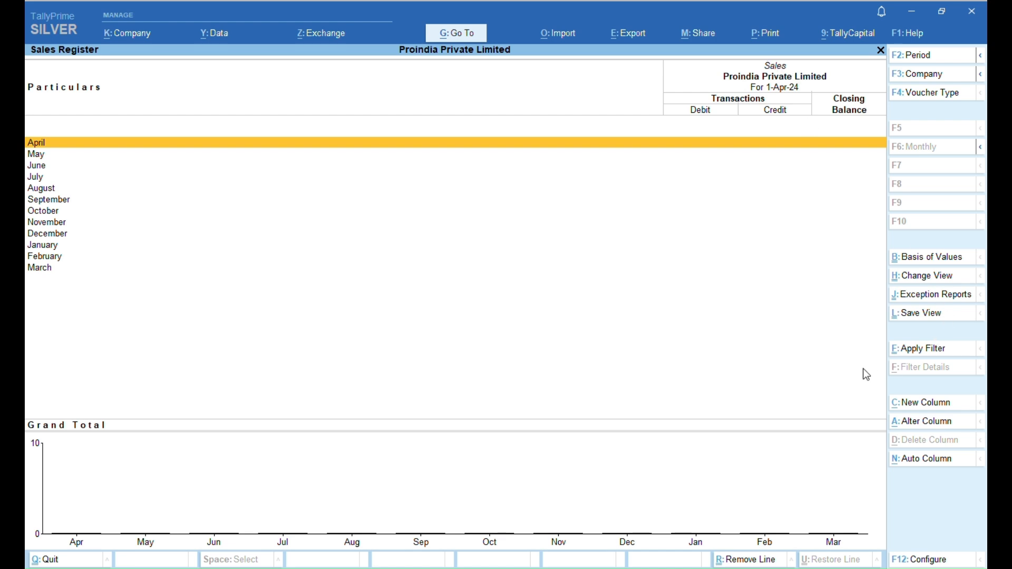
key(Escape)
key(Escape)
key(Escape)
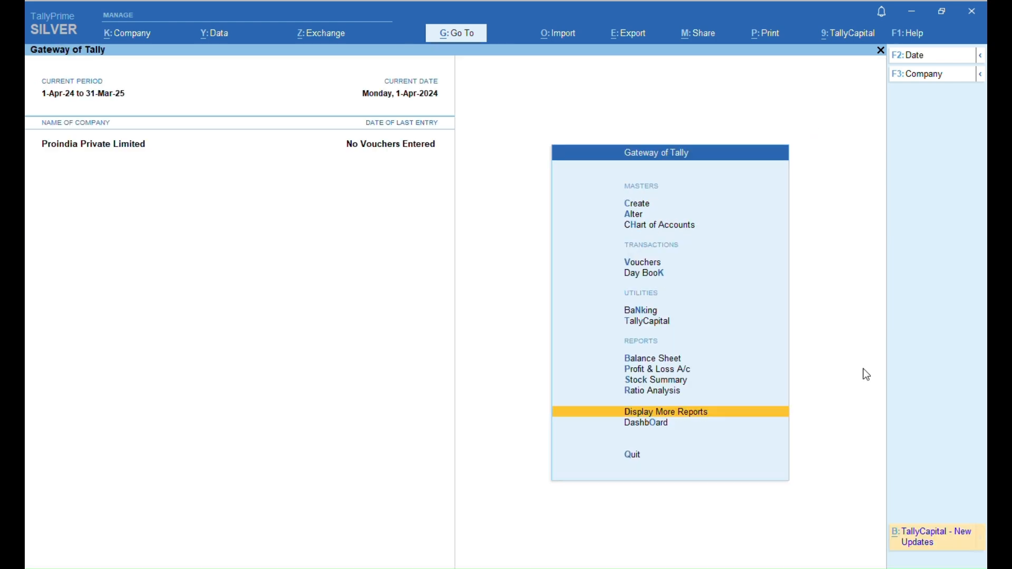
key(Escape)
key(Escape)
- View the Purchase Register from the Account Books and return to the Gateway of Tally
key(d)
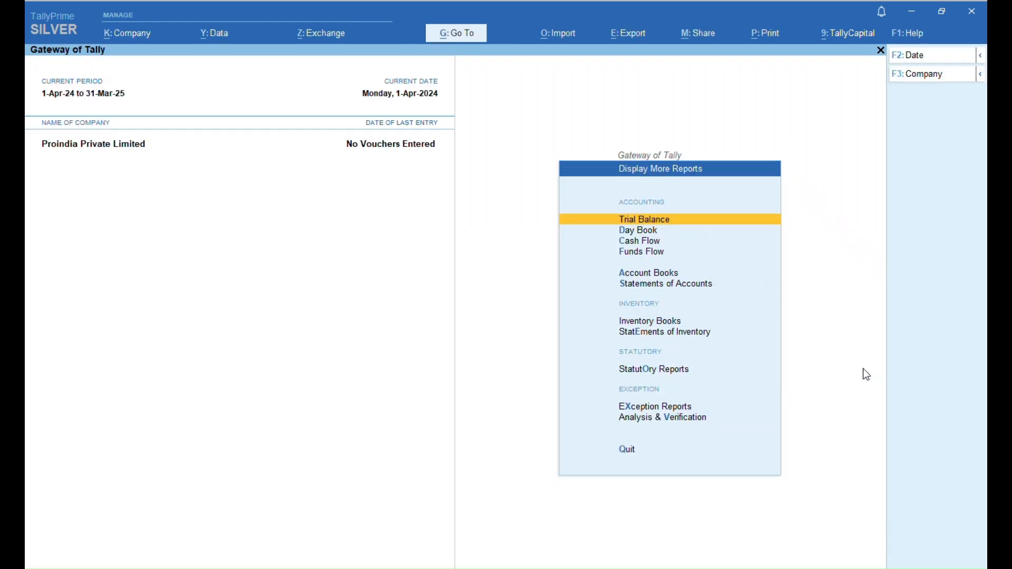
key(a)
key(u)
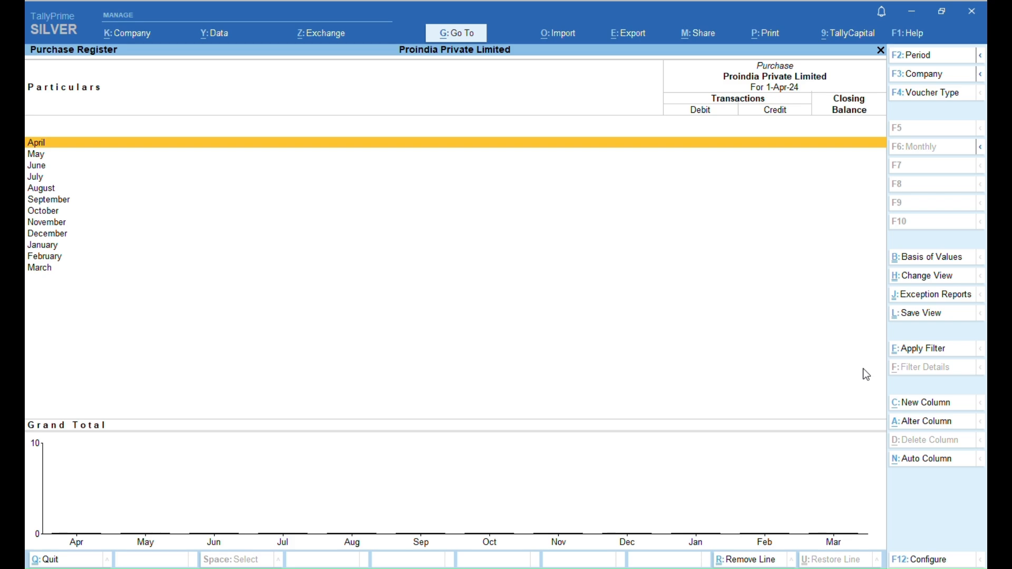
key(Escape)
key(Escape)
key(Escape)
key(Escape)
key(Escape)
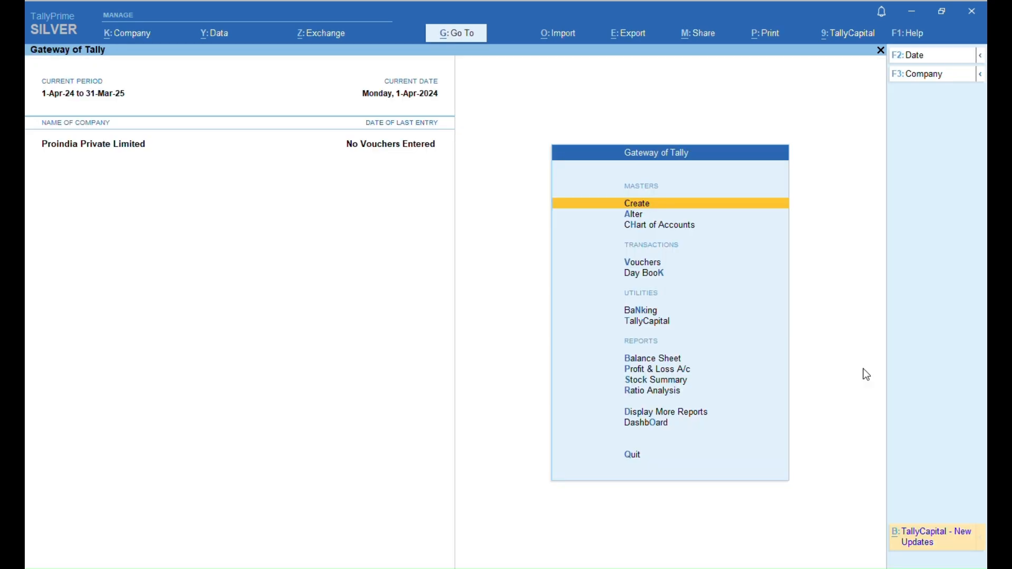
- View the Journal Register from the Account Books and return to the Gateway of Tally
key(d)
key(a)
key(j)
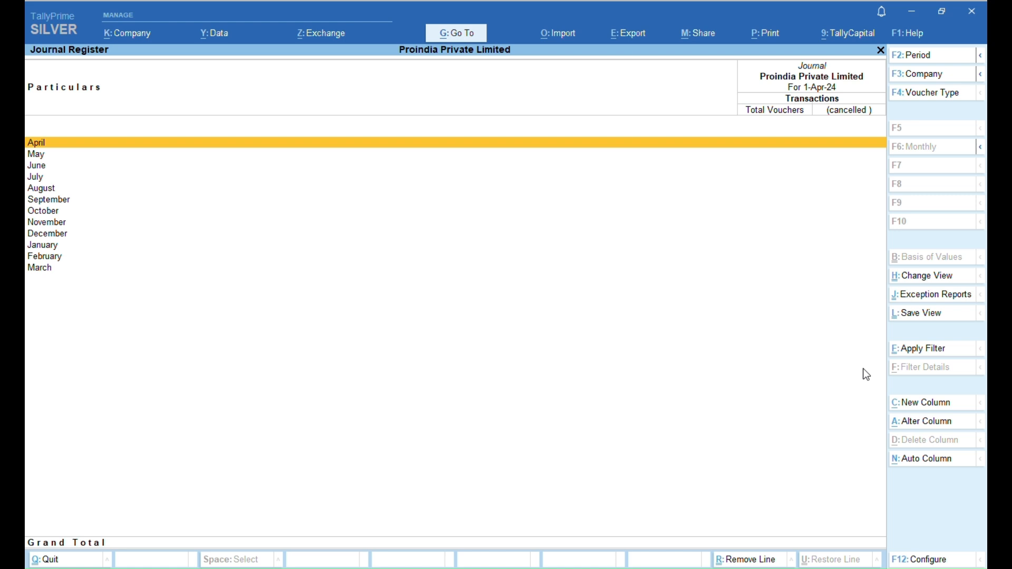
key(Escape)
key(Escape)
key(Escape)
key(Escape)
key(Escape)
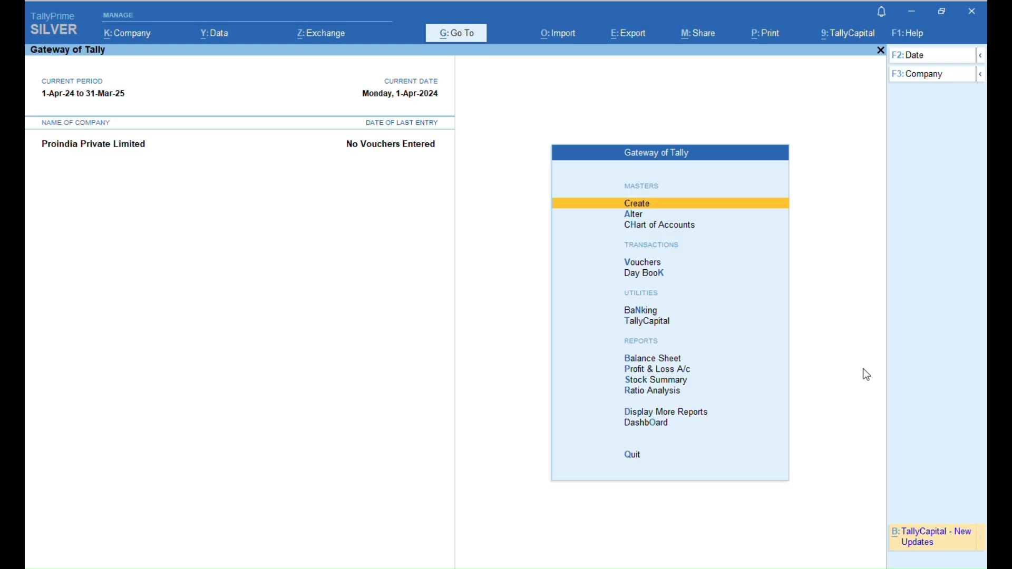
- Reopen the Cash/Bank Book(s) summary from the Account Books and go back to the Gateway of Tally
key(d)
key(a)
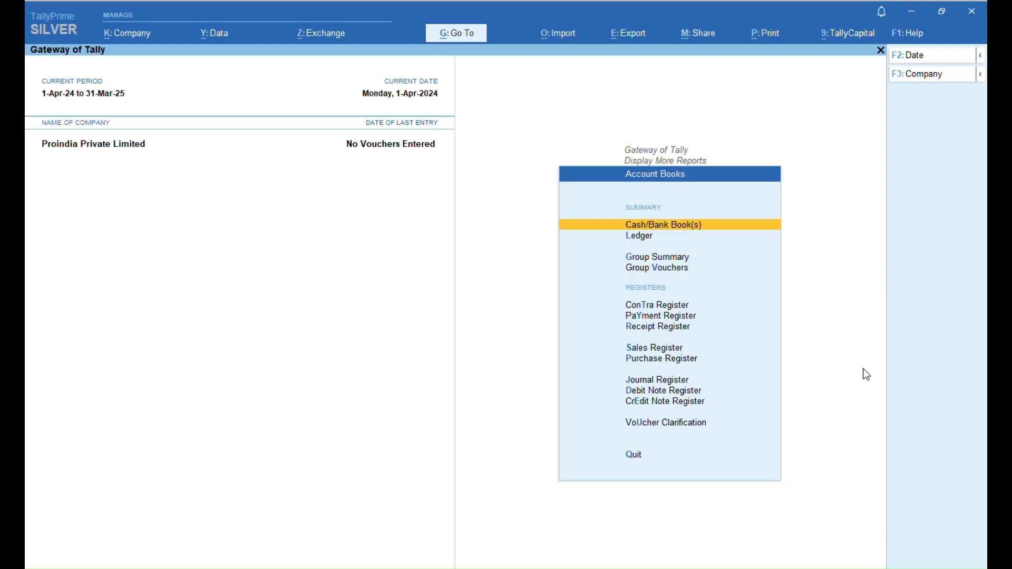
key(Return)
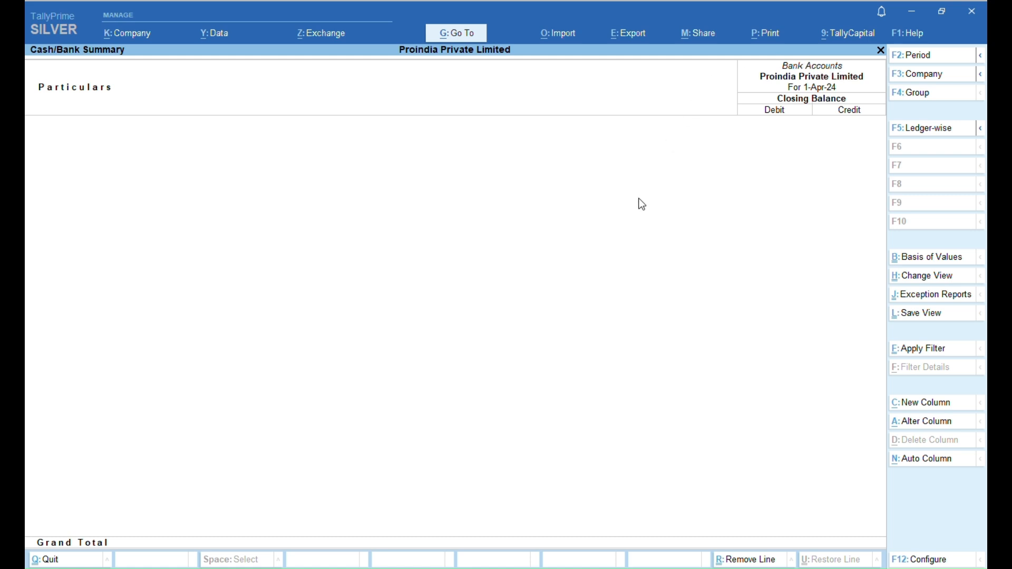
key(Escape)
key(Escape)
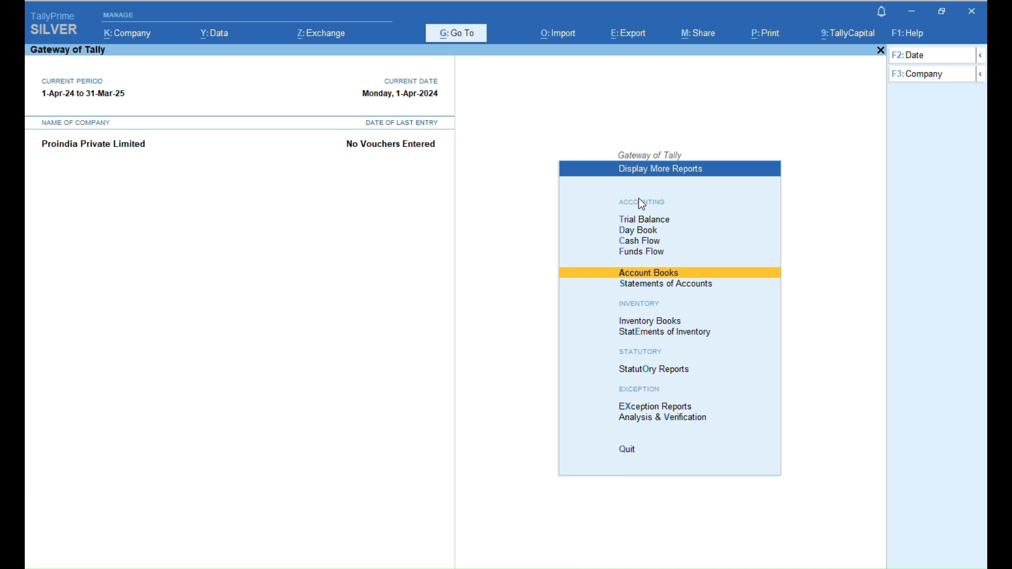
key(Escape)
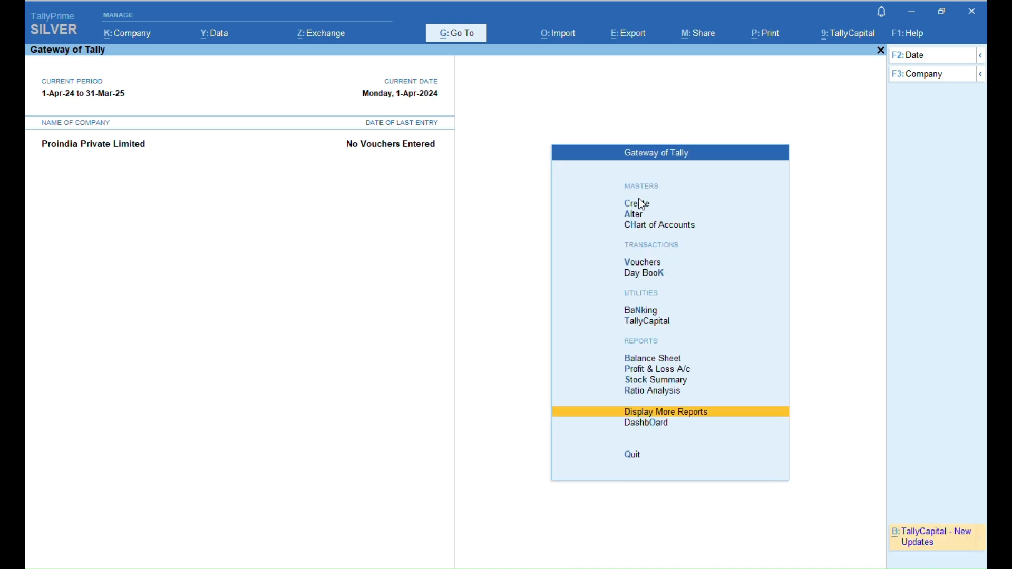
- Set the company's current period to run from 1-4-2024 to 31-12-2024
click(642, 205)
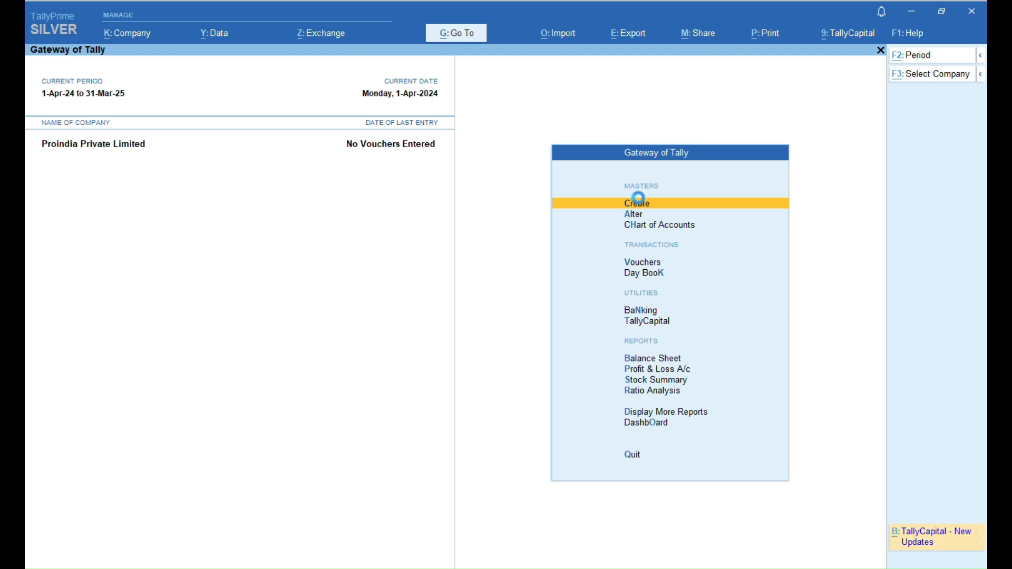
key(alt+F2)
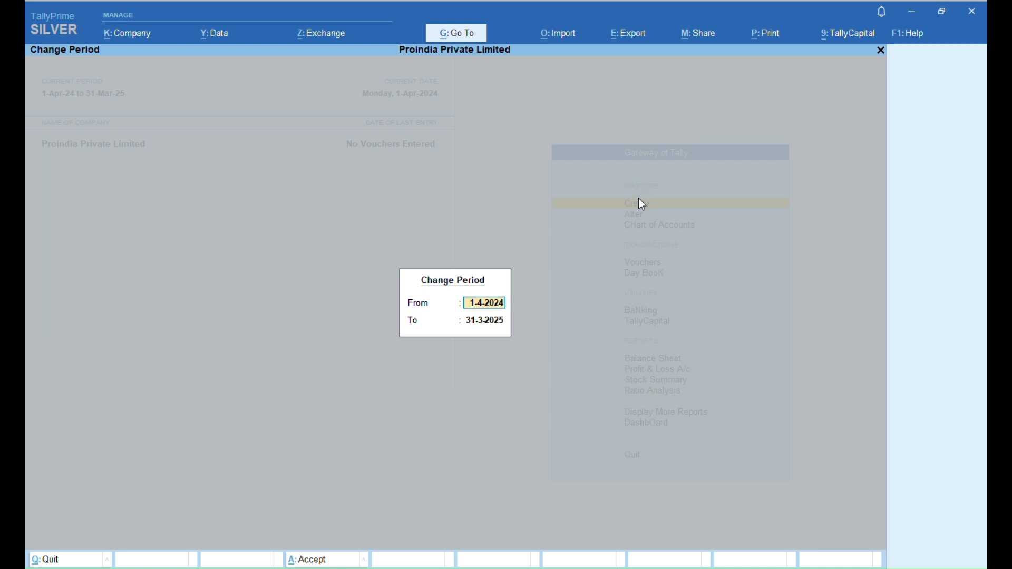
key(Return)
text(3)
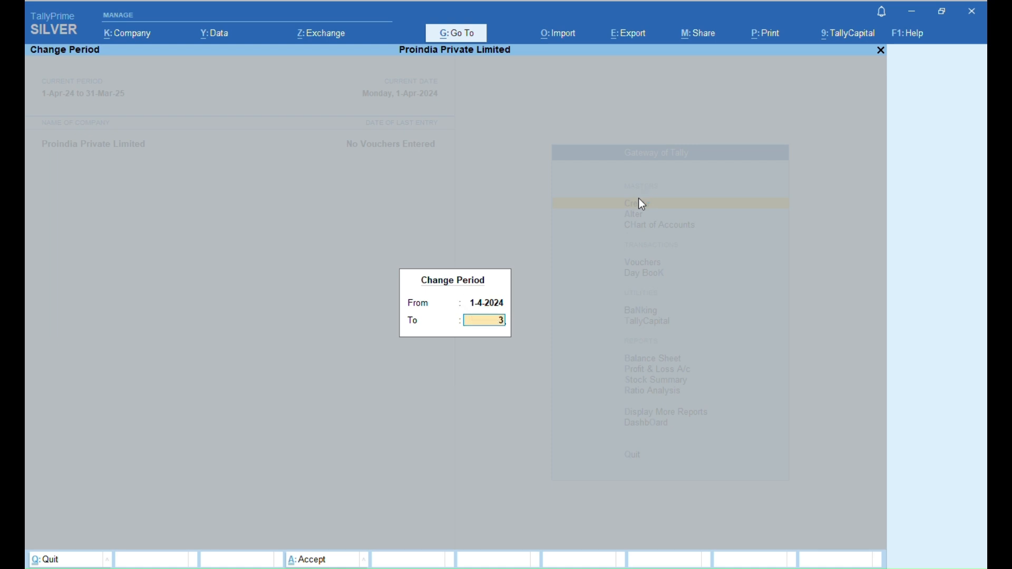
text(1-12-2024)
key(Return)
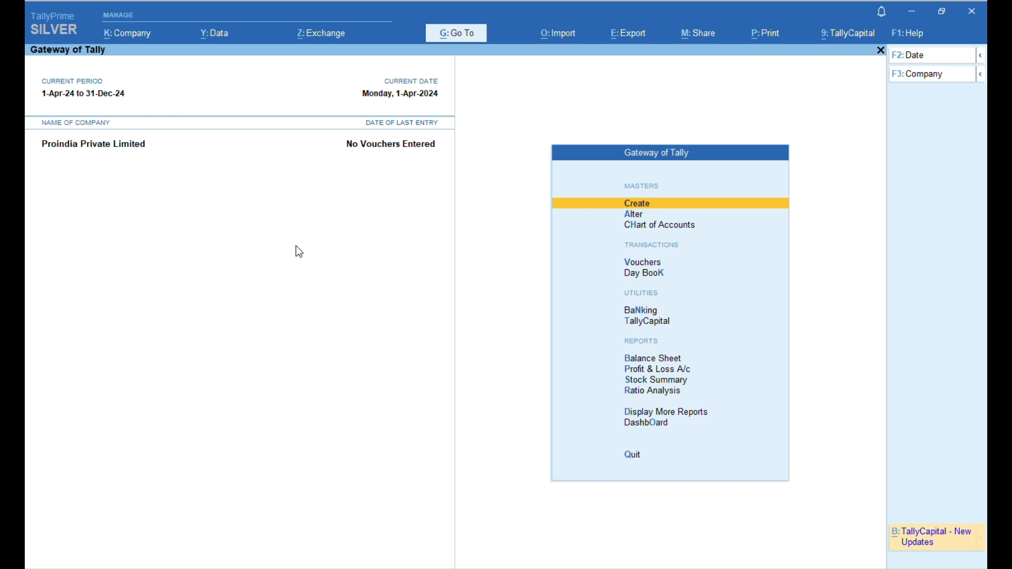
key(alt+F2)
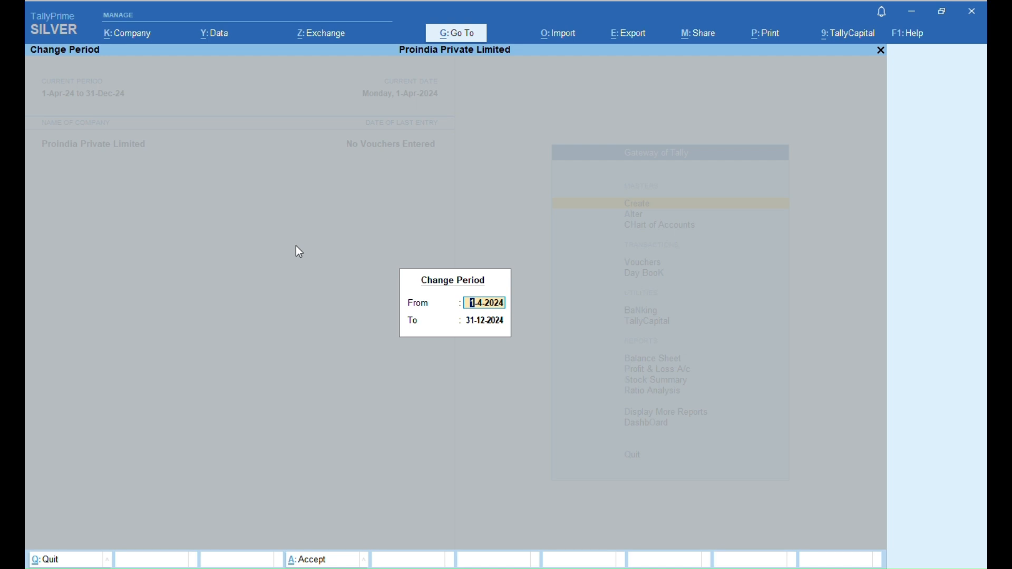
text(02-04-2024)
key(Escape)
key(Escape)
key(Escape)
- Change the current period to 1-Apr-24 through 30-Sep-24 using the short date entries apr and s24
key(alt+F2)
text(a)
text(pr)
key(Return)
text(s24)
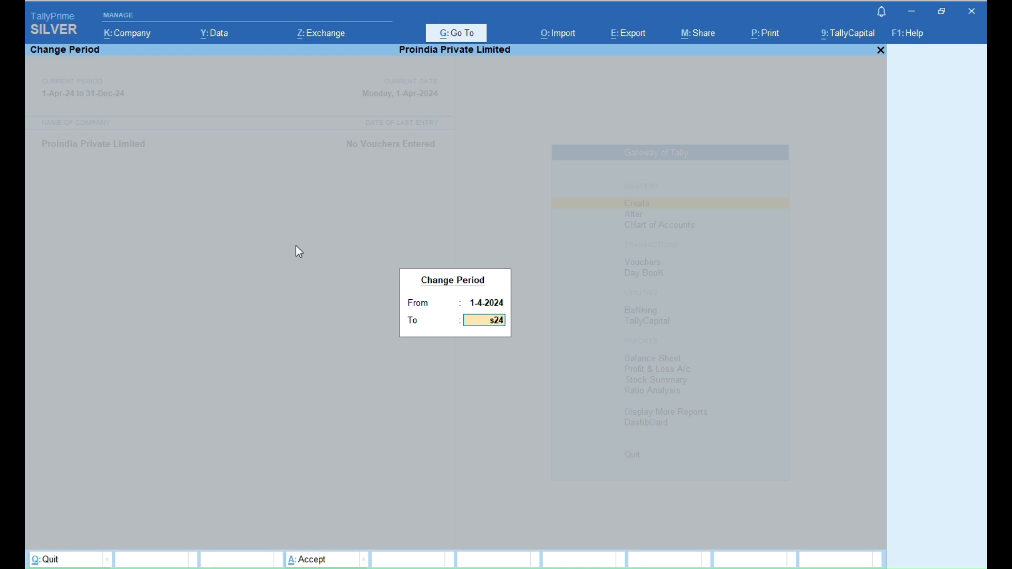
key(Return)
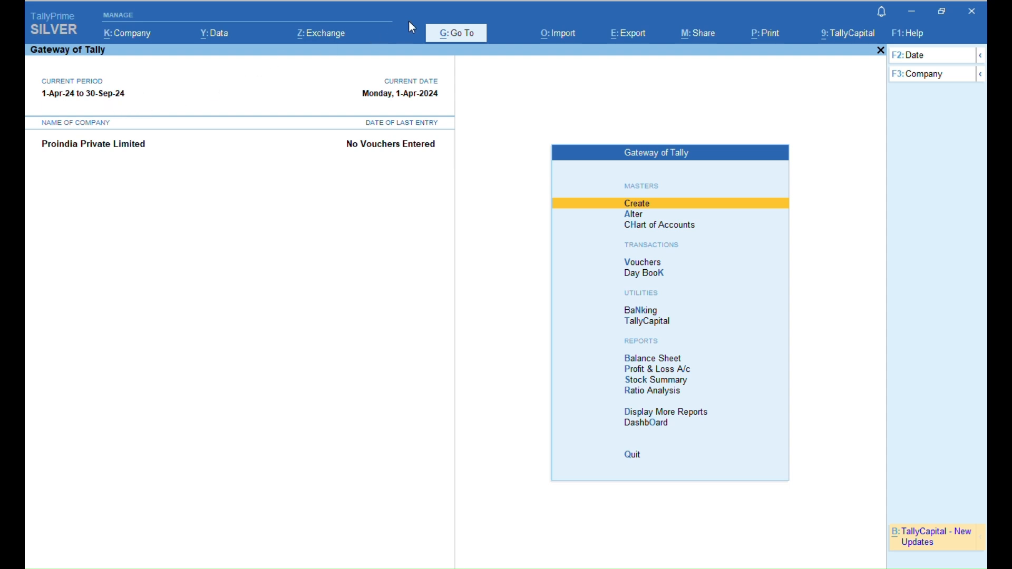
- Open the master alteration list and look through its accounting, inventory and statutory entries
key(alt+F2)
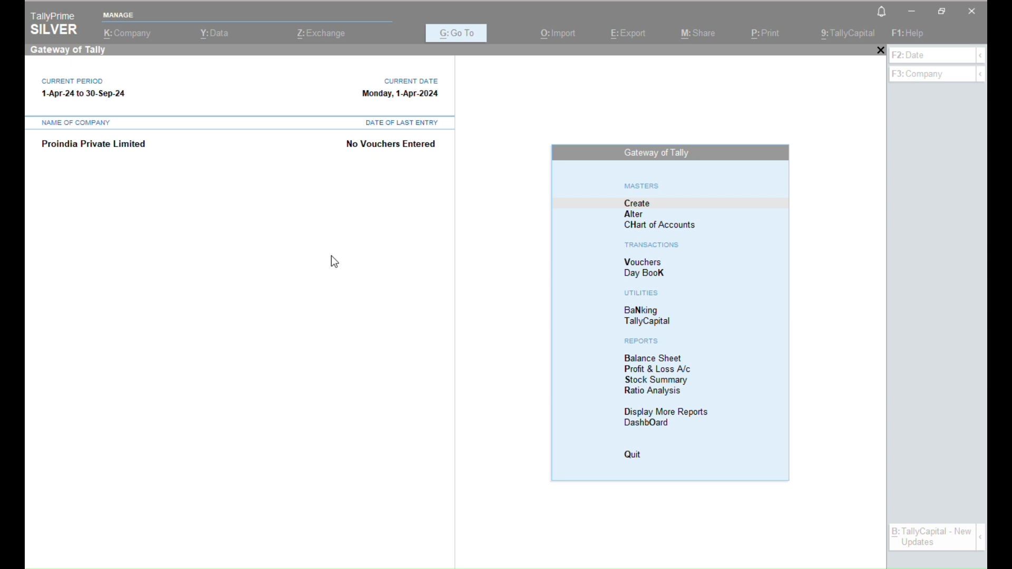
click(331, 256)
key(Down)
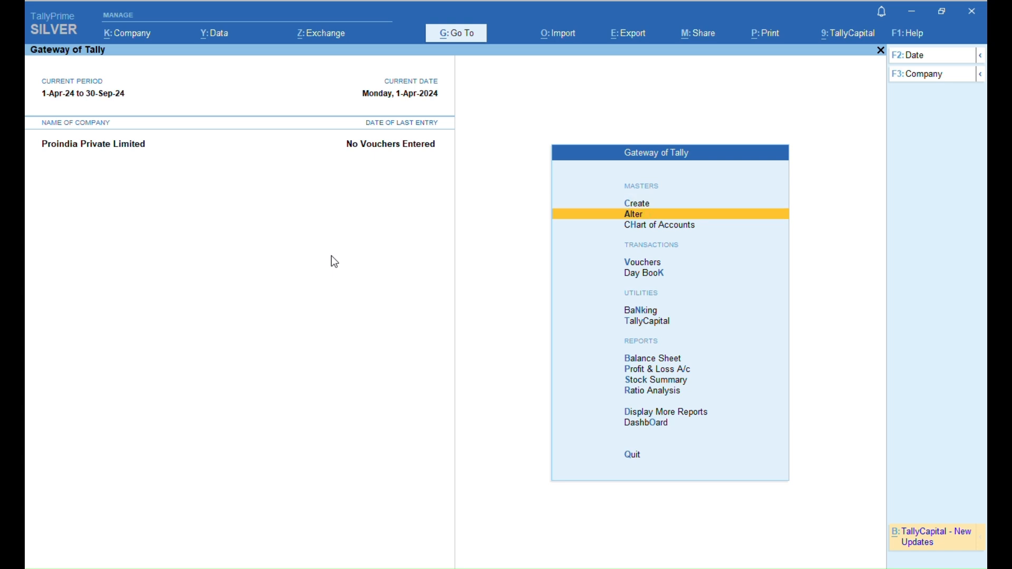
key(Return)
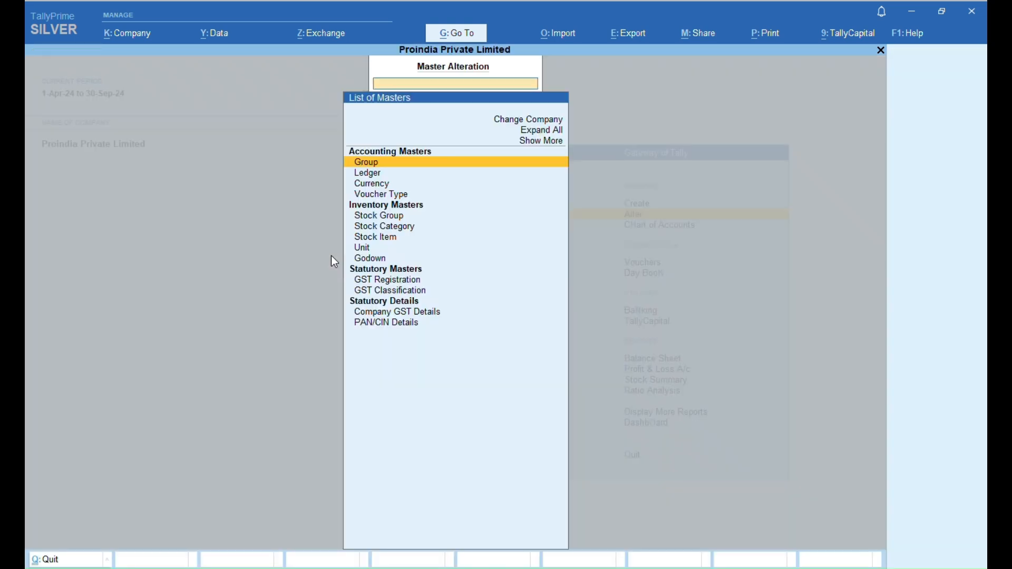
key(Down)
key(Down)
key(Down)
key(Down)
key(Down)
key(Down)
key(Down)
key(Down)
key(Down)
key(Down)
key(Down)
key(Down)
key(Down)
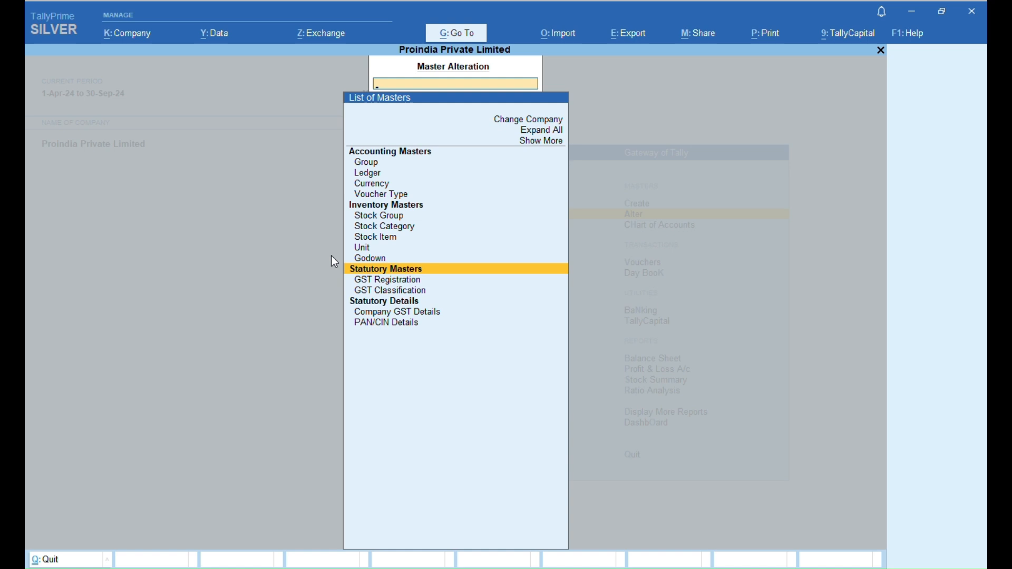
key(Down)
key(Up)
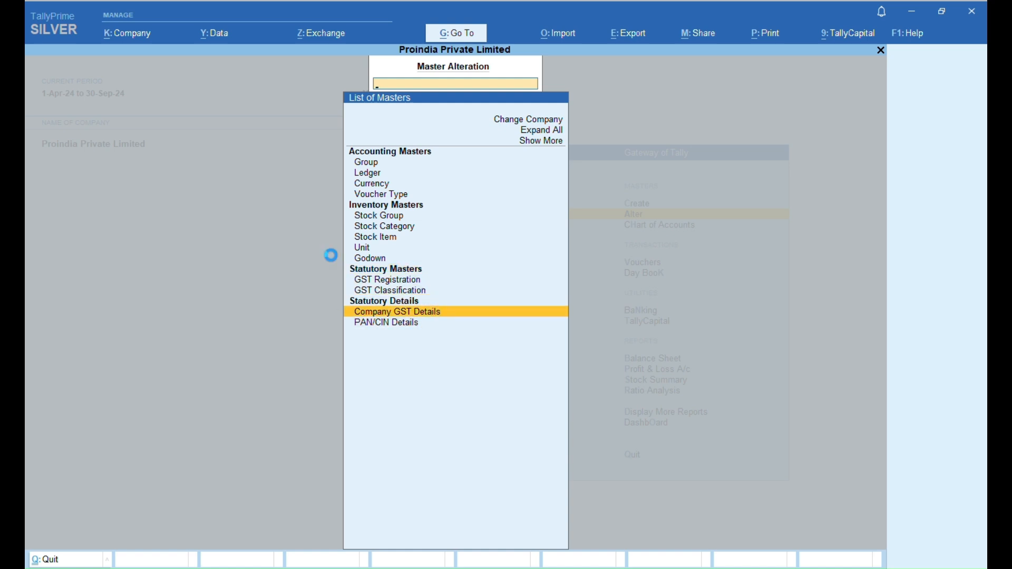
- Open Company GST Details and accept them with HSN/SAC details and GST rate details kept as Not Defined
key(Return)
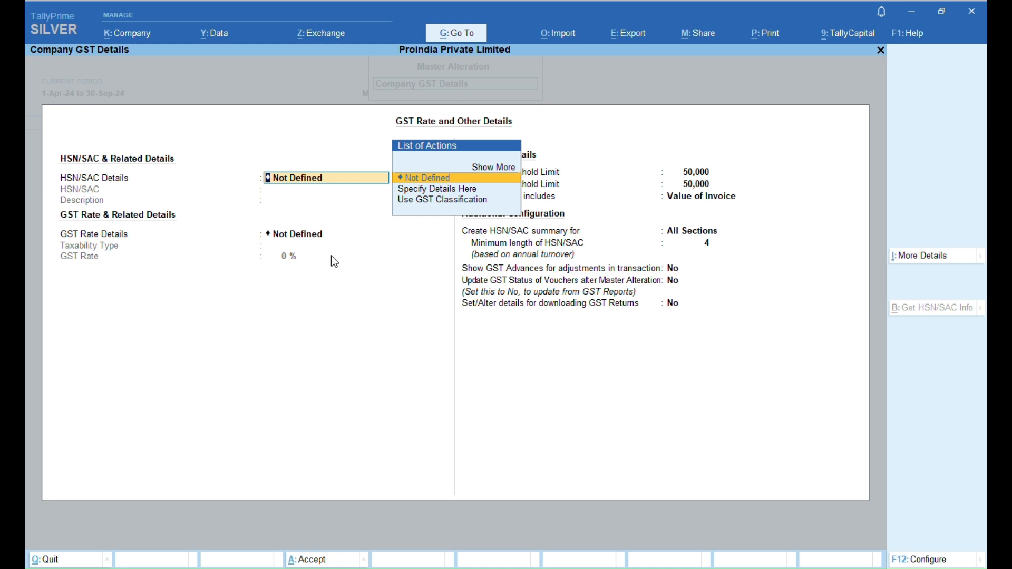
key(Return)
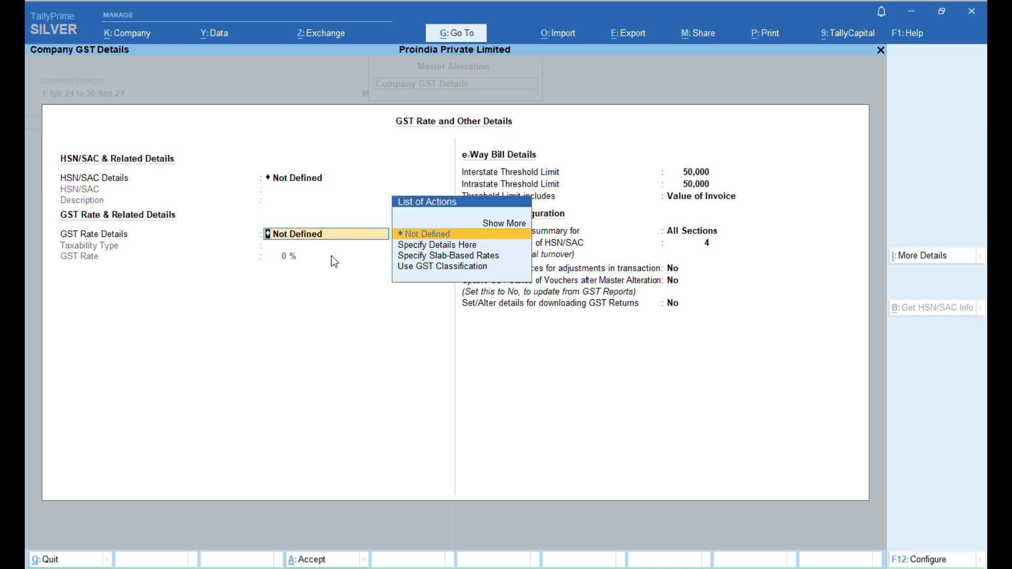
key(Return)
key(Return)
key(ctrl+a)
- View the PAN/CIN Details form and close it without entering anything
key(Down)
key(Return)
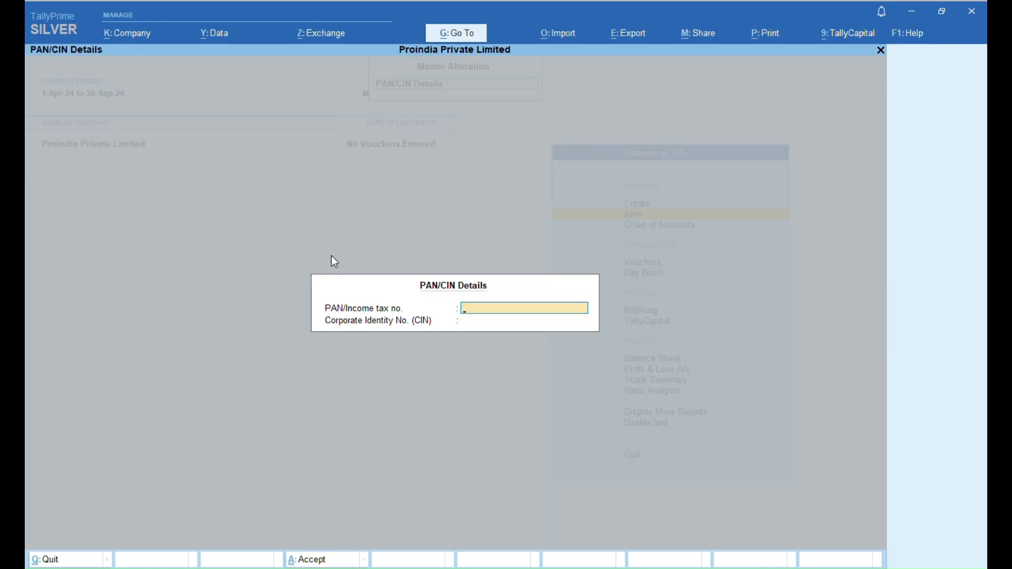
key(Escape)
- Review the GST details of the Delhi registration, including registration type and e-Way Bill settings, and return to the Gateway without changes
key(Up)
key(Up)
key(Up)
key(Return)
key(Return)
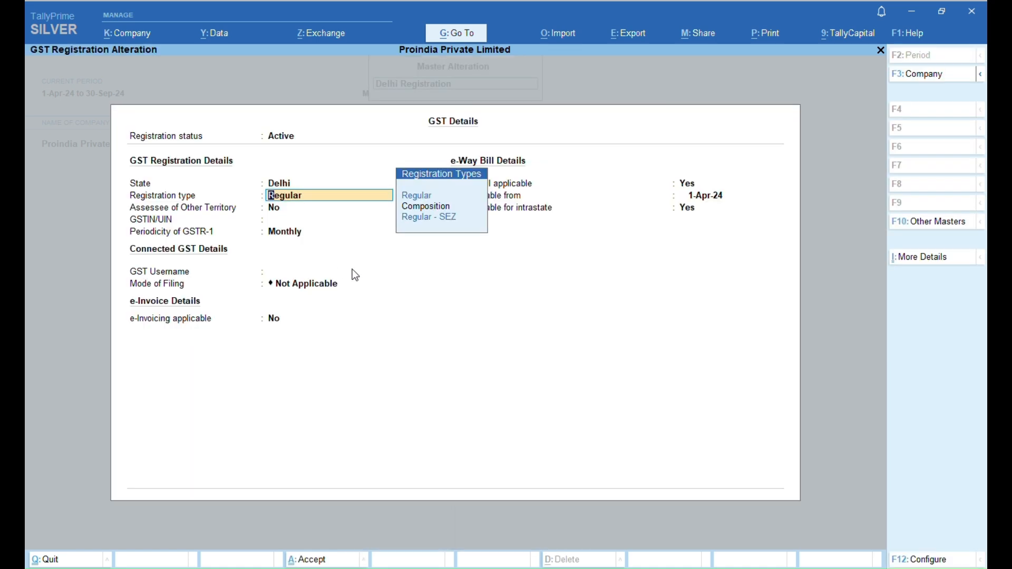
key(Return)
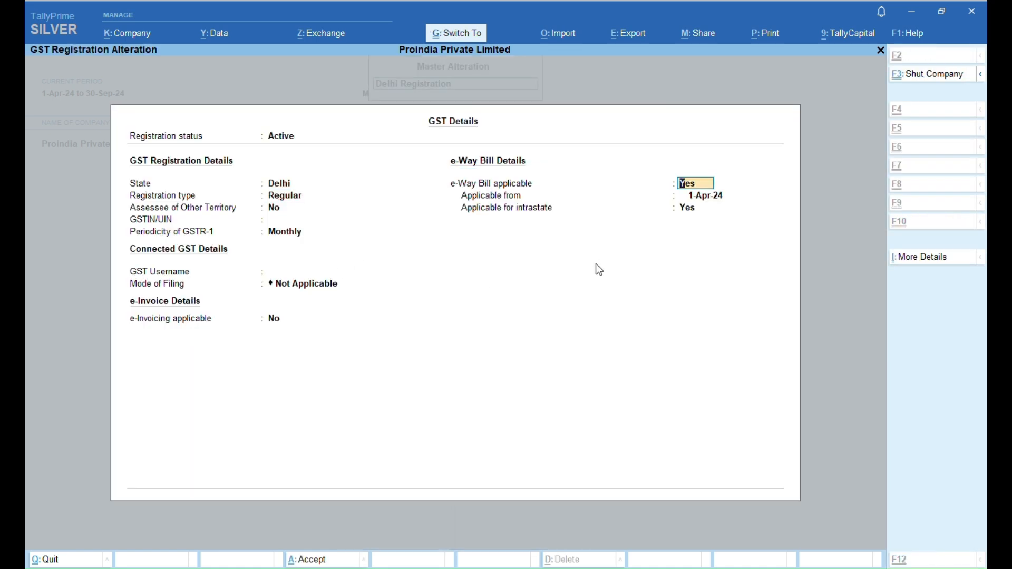
key(ctrl+q)
key(Escape)
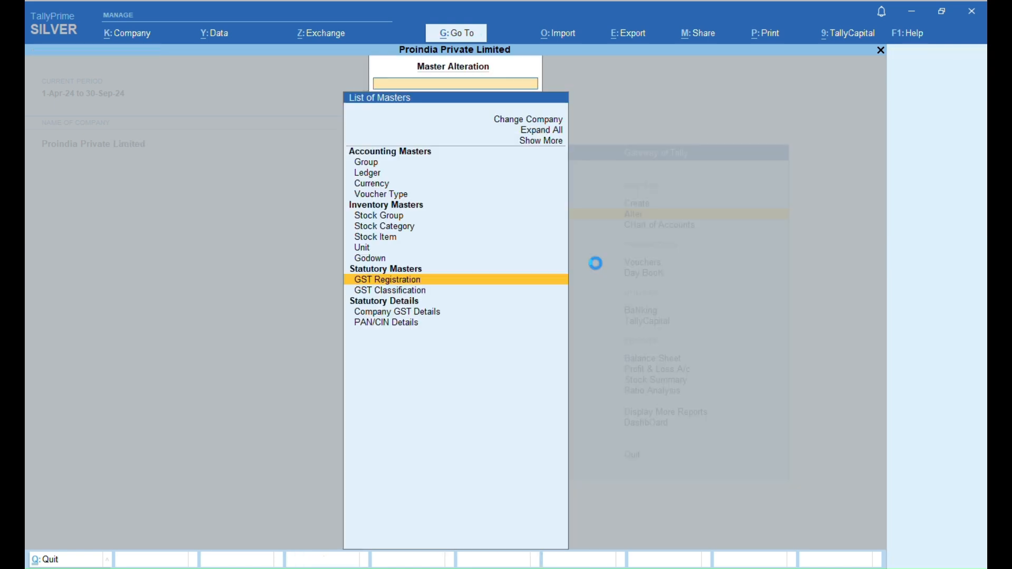
key(Escape)
key(Up)
key(Escape)
key(Escape)
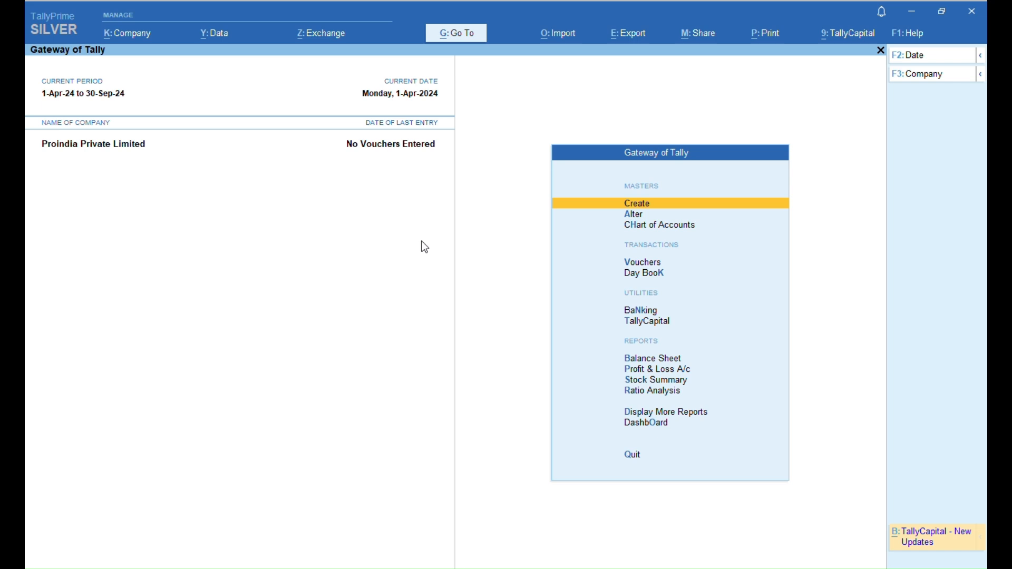
- Look through the monthly Sales Register from April to September and return to the Gateway
key(d)
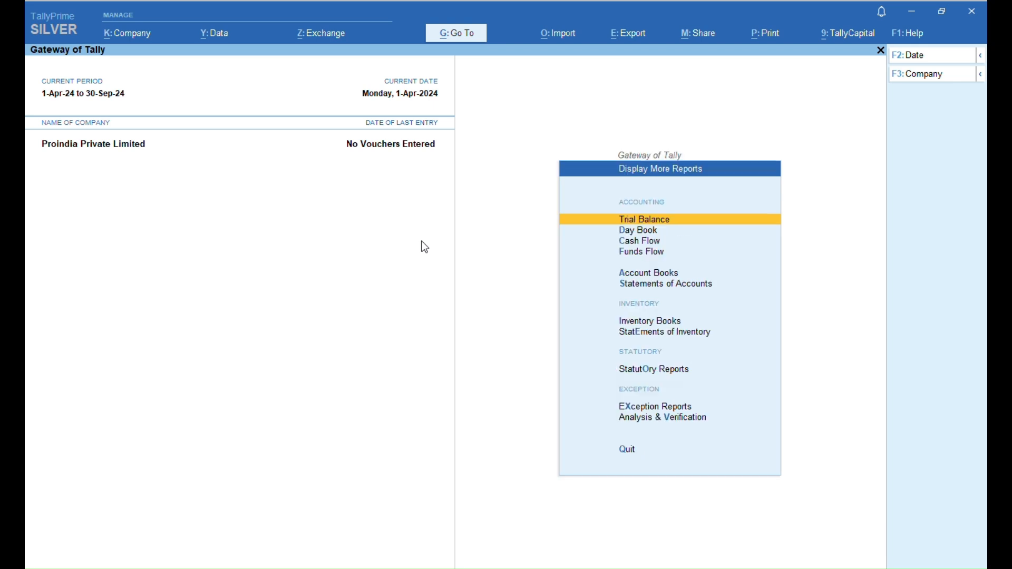
key(a)
key(s)
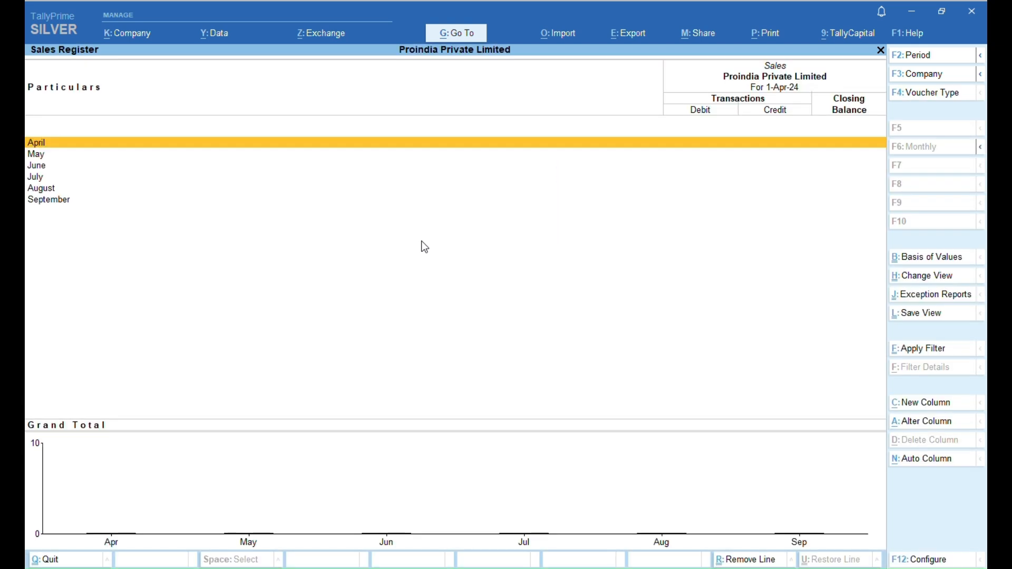
key(Down)
key(Up)
key(Down)
key(Down)
key(Down)
key(Down)
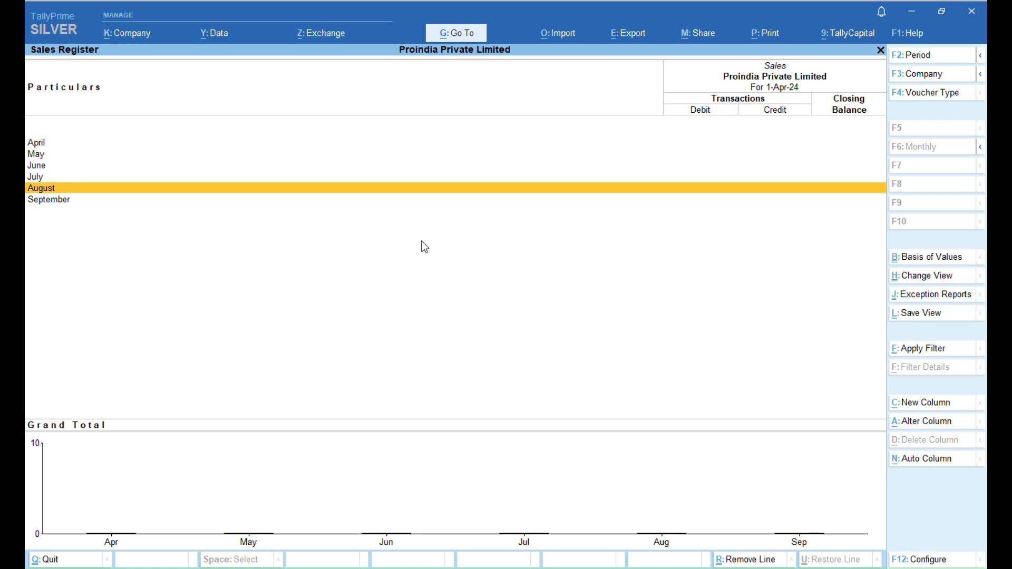
key(Down)
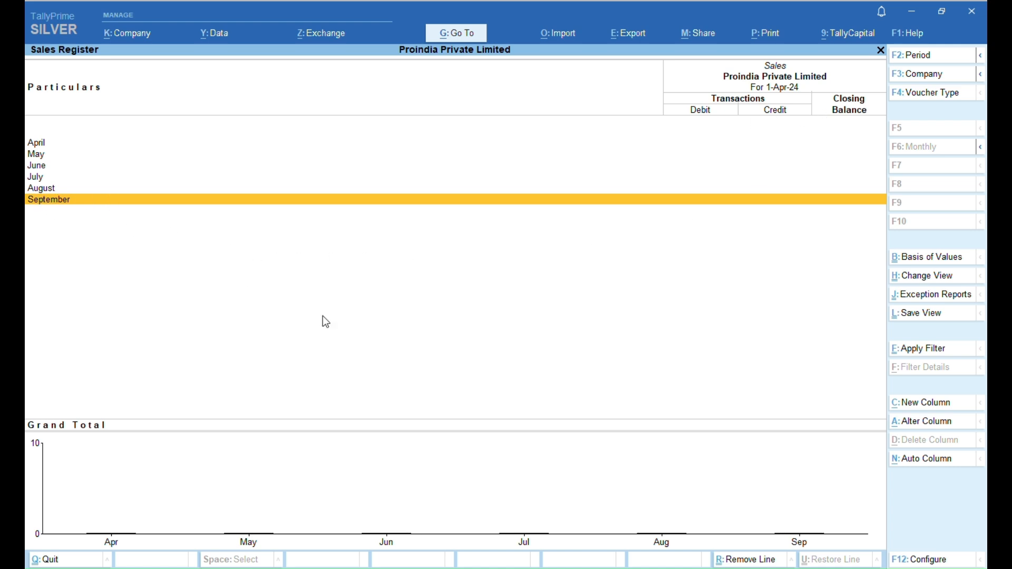
key(Escape)
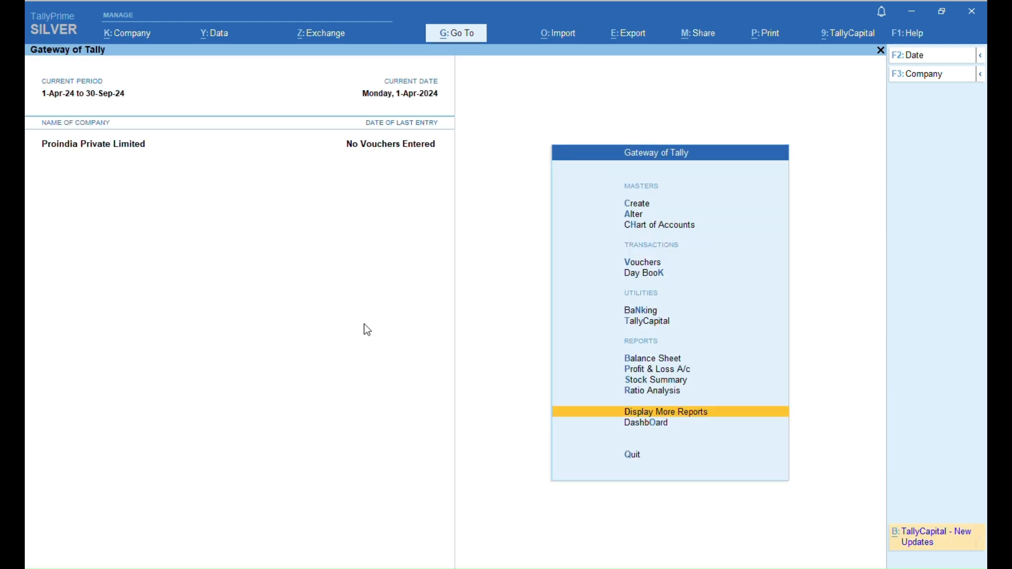
- Change the current period to 1-Apr-24 through 31-Mar-25 using the short date entries a24 and m25
key(alt+F2)
text(a24)
key(Return)
text(m25)
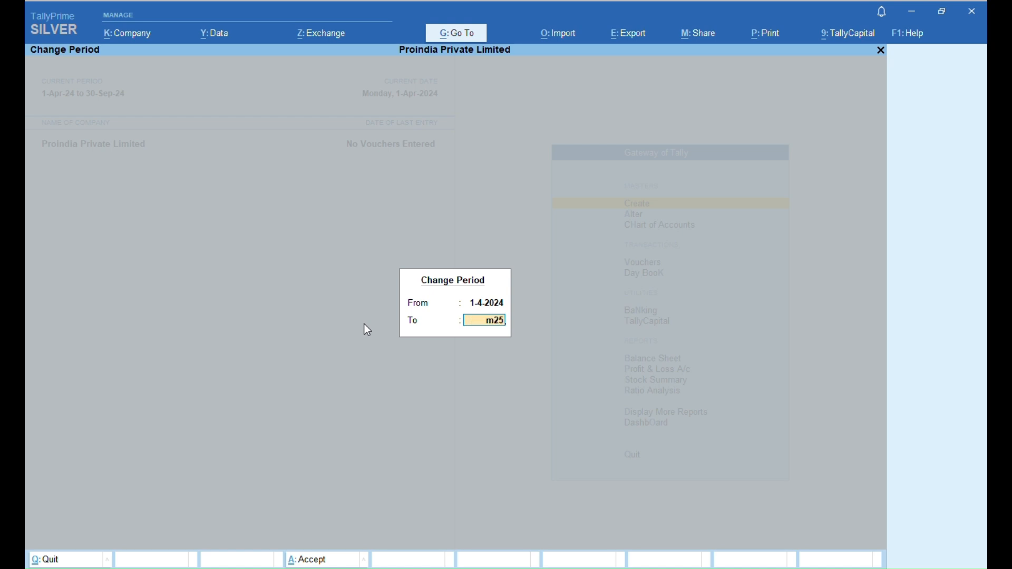
key(Return)
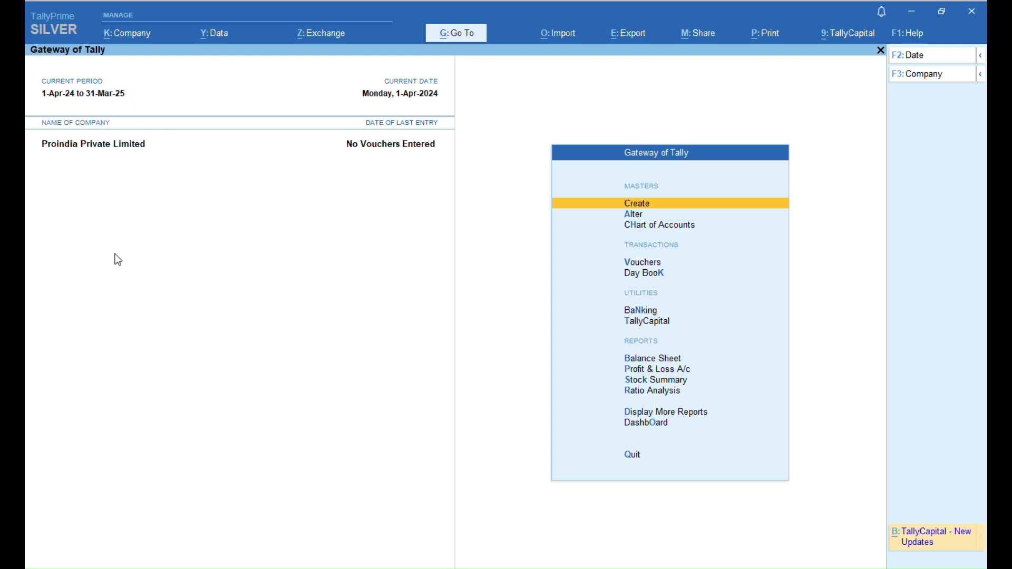
- Look through the months of the Sales Register and open the September 2024 list of sales vouchers
key(d)
key(a)
key(s)
key(Down)
key(Down)
key(Down)
key(Up)
key(Up)
key(Up)
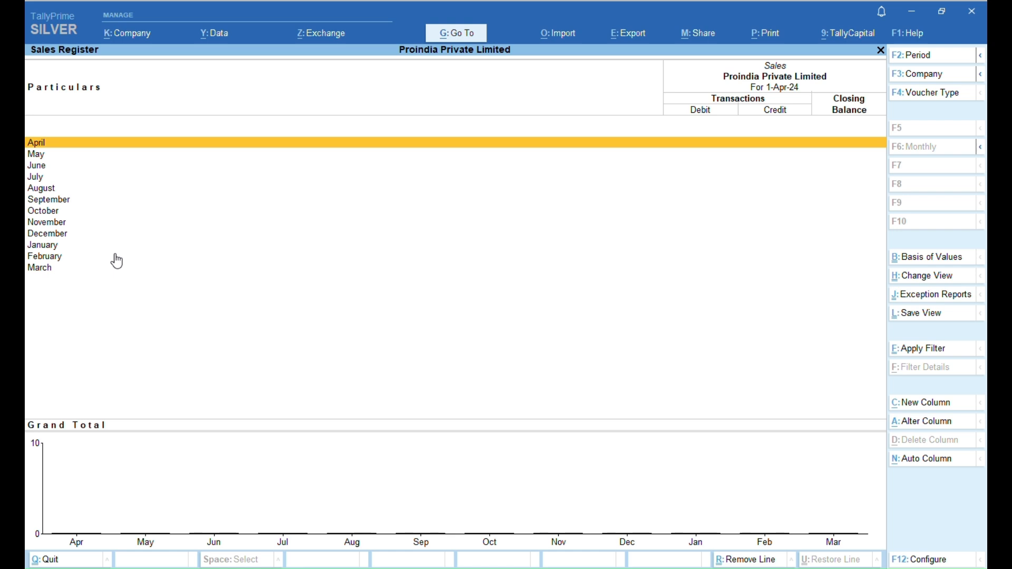
key(Down)
key(Down)
key(Down)
key(Down)
key(Down)
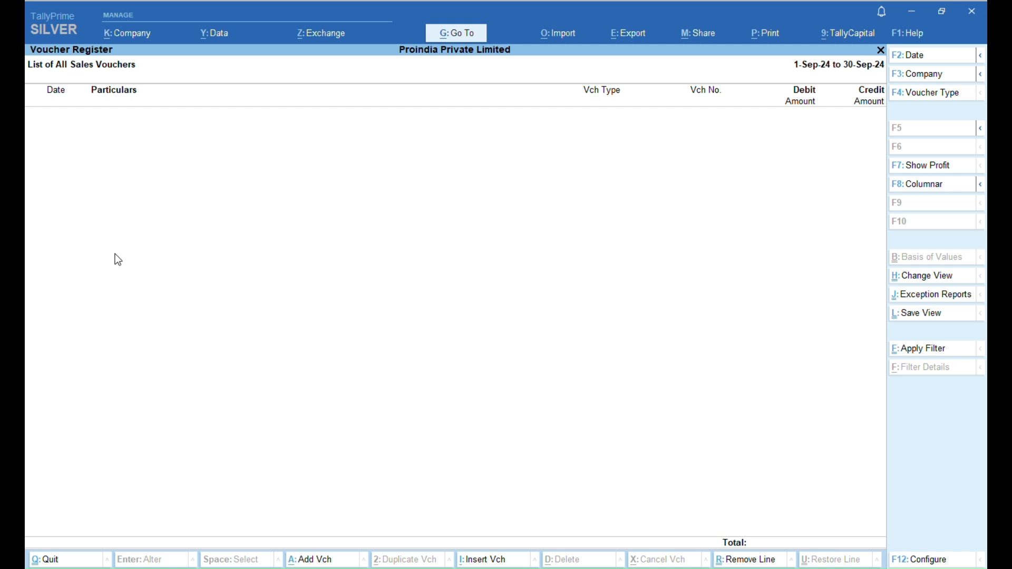
- Start a new voucher, switch it to Sales and select the Accounting Invoice mode
key(alt)
key(alt+a)
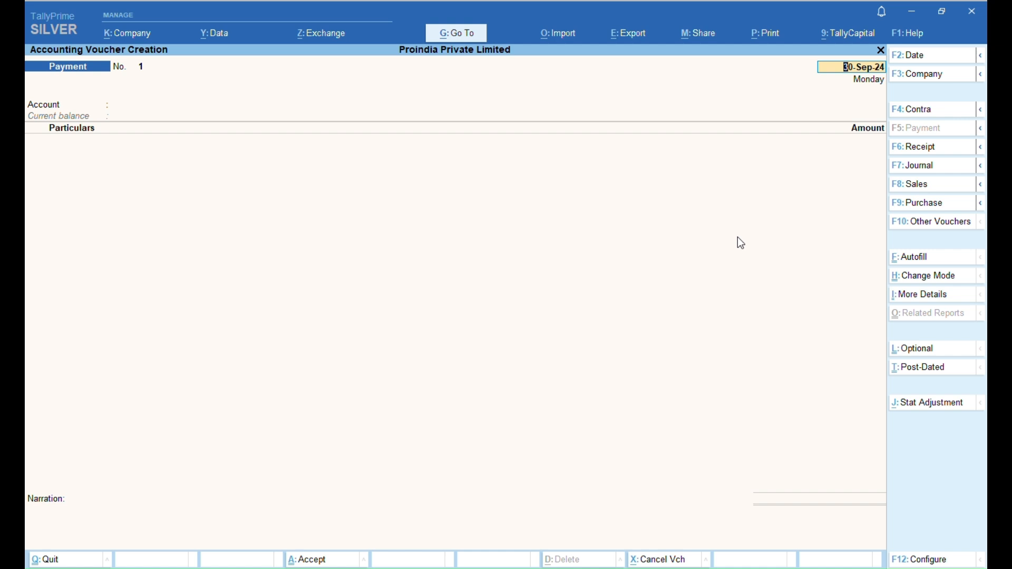
key(F8)
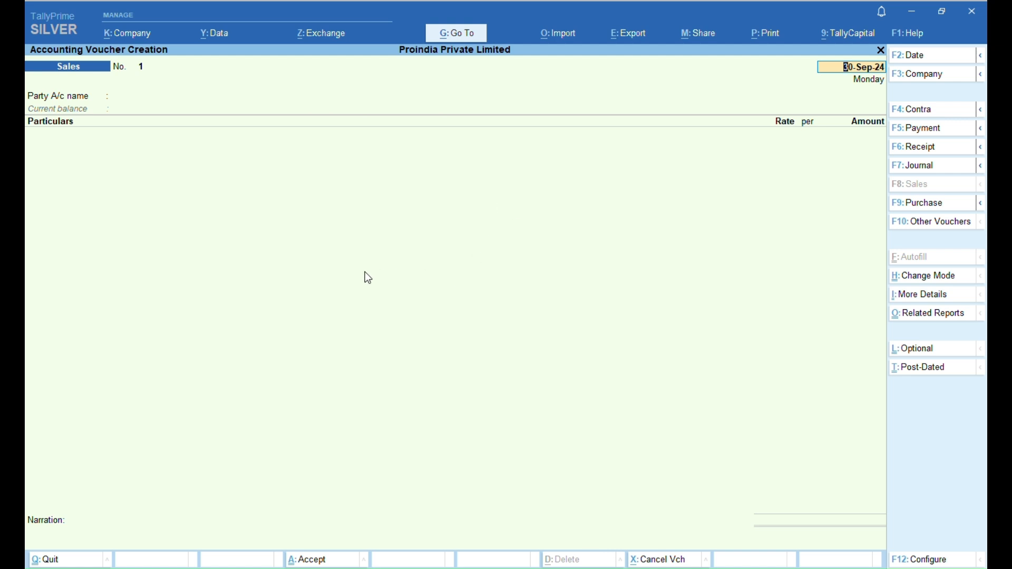
key(ctrl+h)
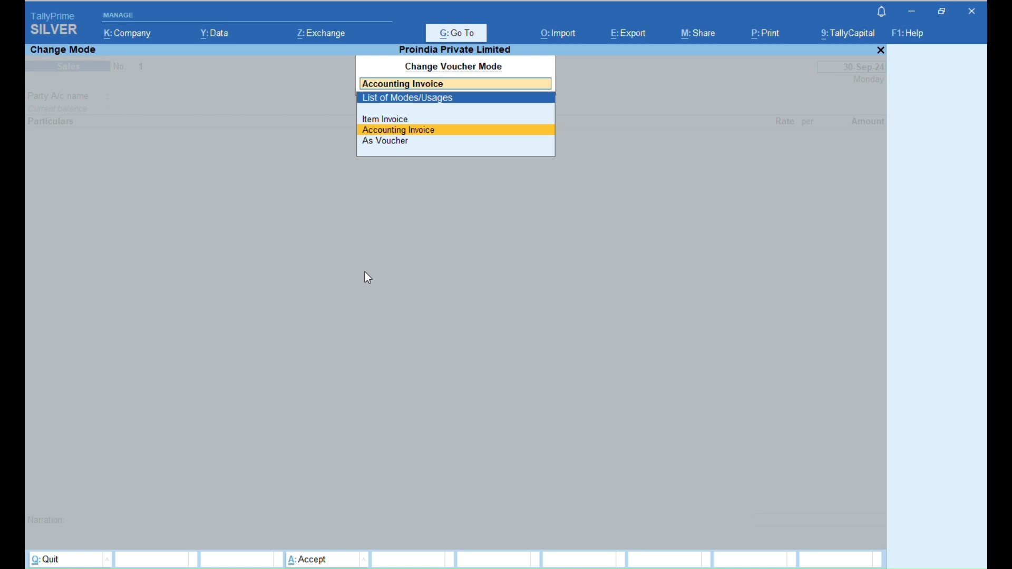
key(Up)
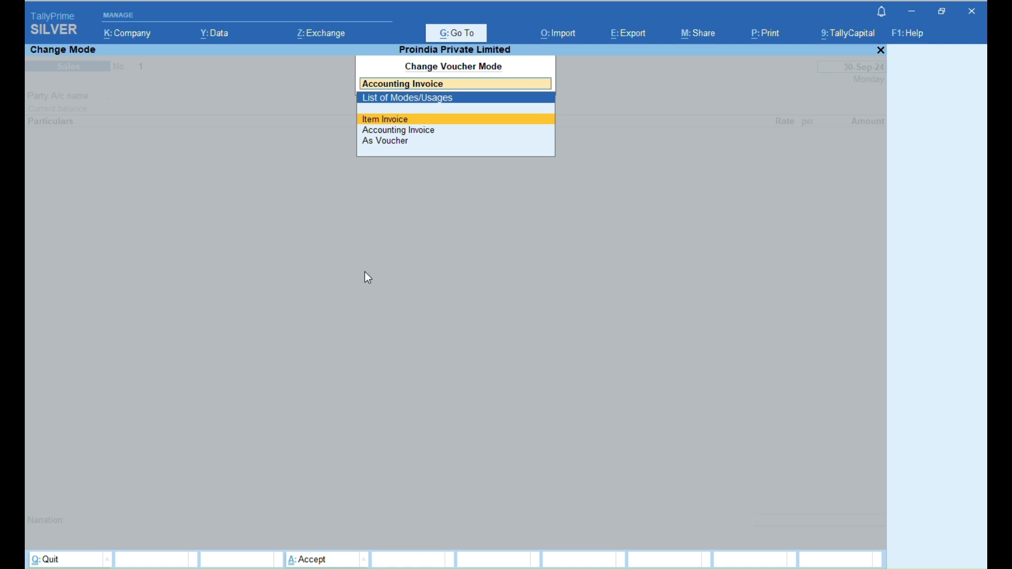
key(Down)
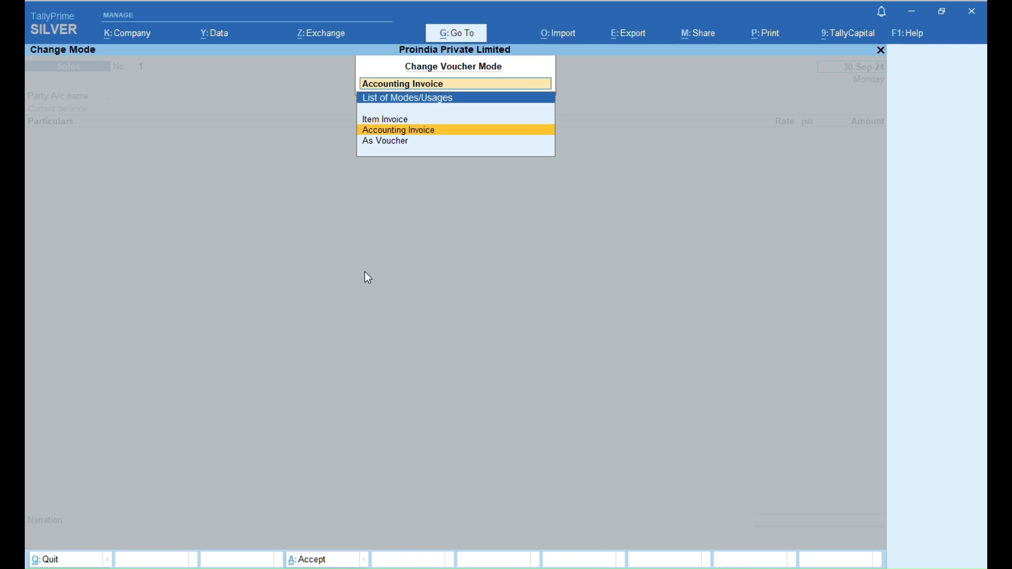
key(Return)
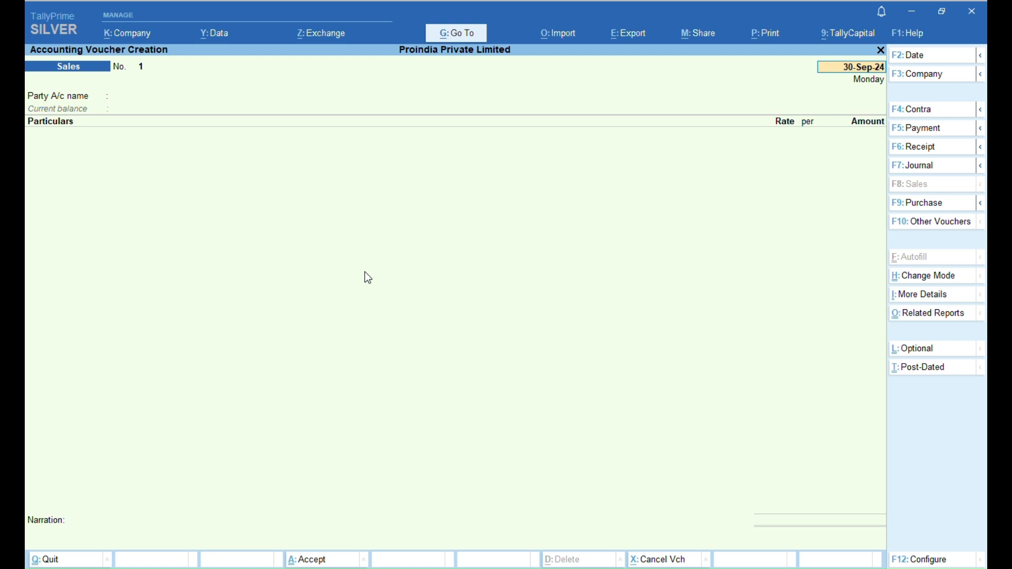
- Set the sales voucher's date to 20-09-2024, and leave the voucher and register without saving
text(20-009)
key(BackSpace)
key(BackSpace)
text(-09-2024)
key(Return)
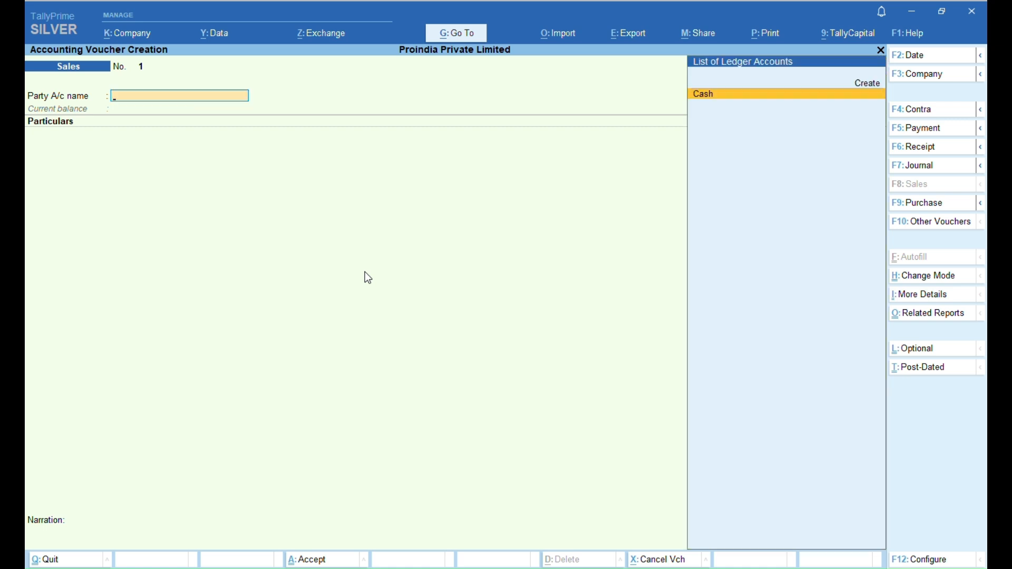
key(BackSpace)
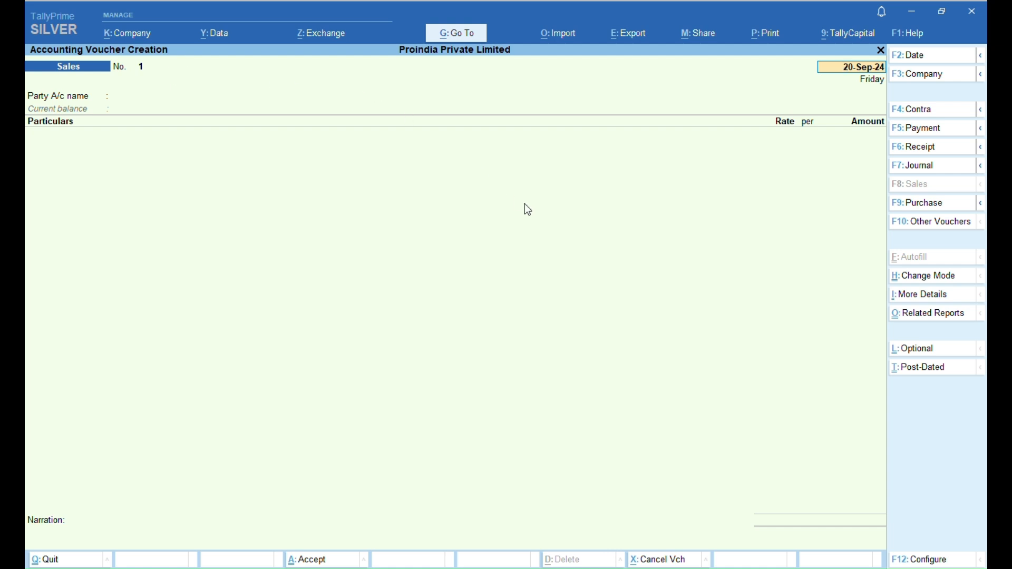
text(.)
key(Escape)
key(Escape)
key(Escape)
key(Escape)
key(Escape)
- Open the list of voucher types for alteration from the accounting masters
key(a)
key(Escape)
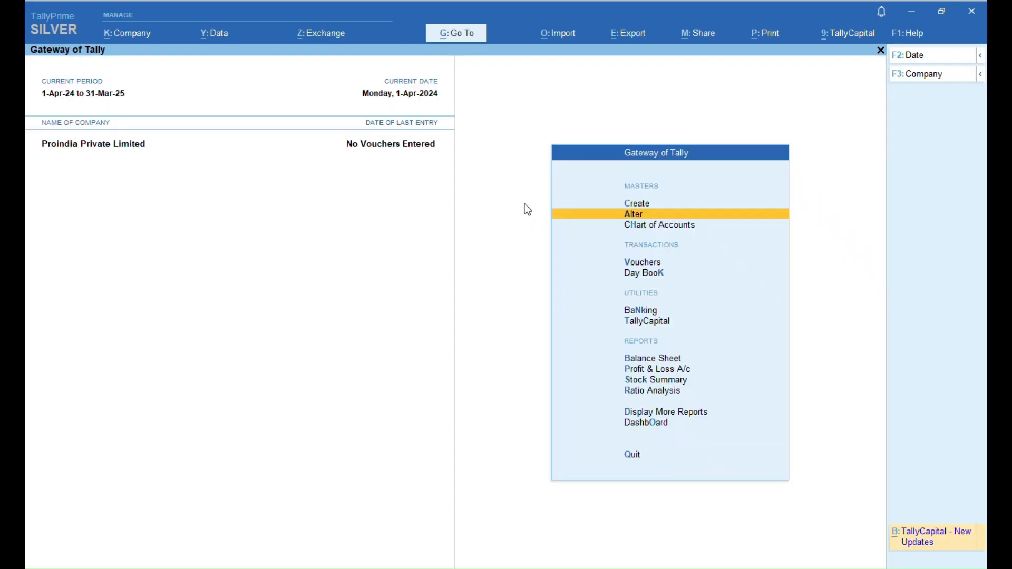
key(Return)
key(Down)
key(Down)
key(Down)
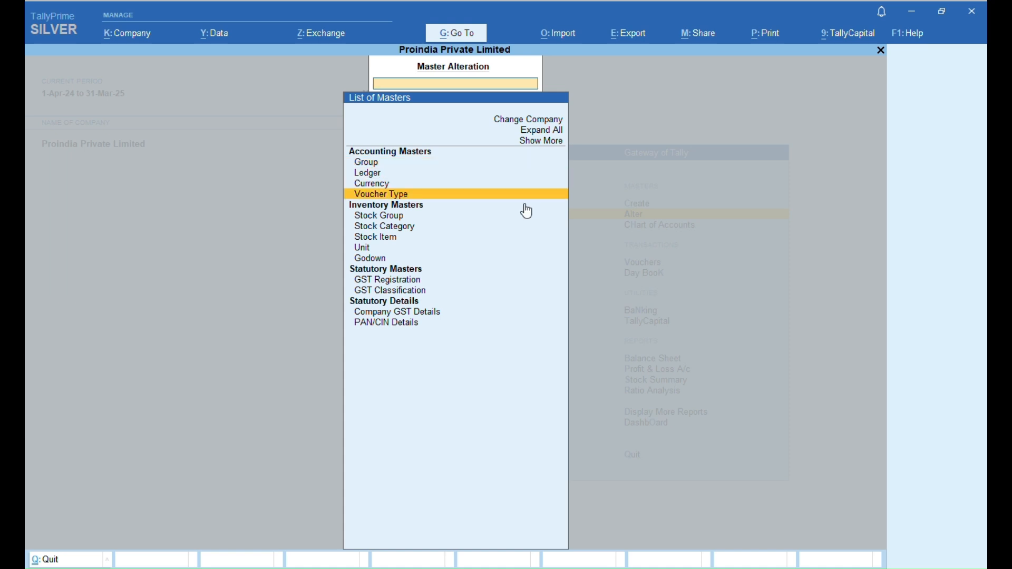
key(Up)
key(Up)
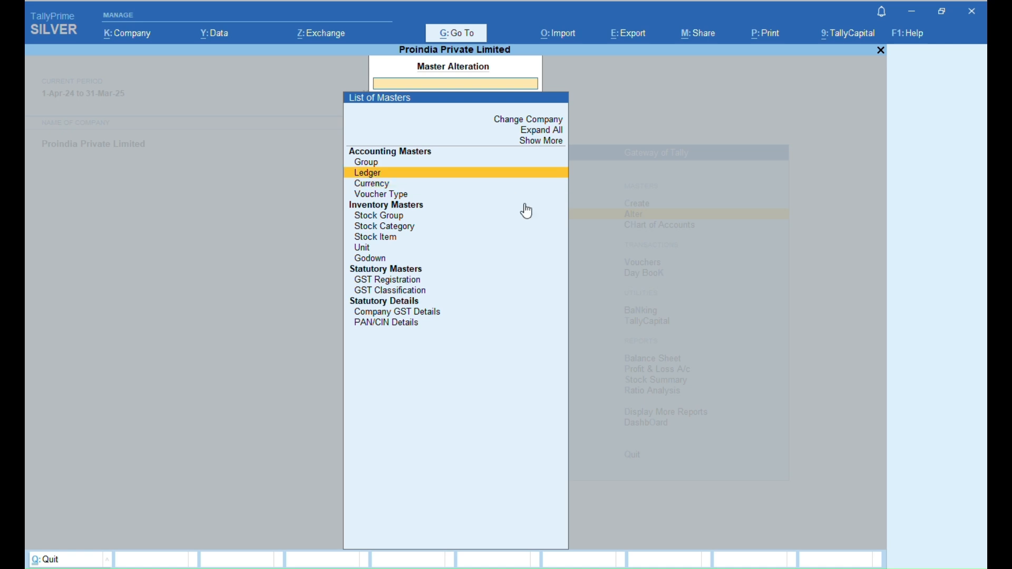
key(Up)
key(Down)
key(Down)
key(Down)
key(Down)
key(Down)
key(Down)
key(Down)
key(Up)
key(Up)
key(Up)
key(Up)
key(Up)
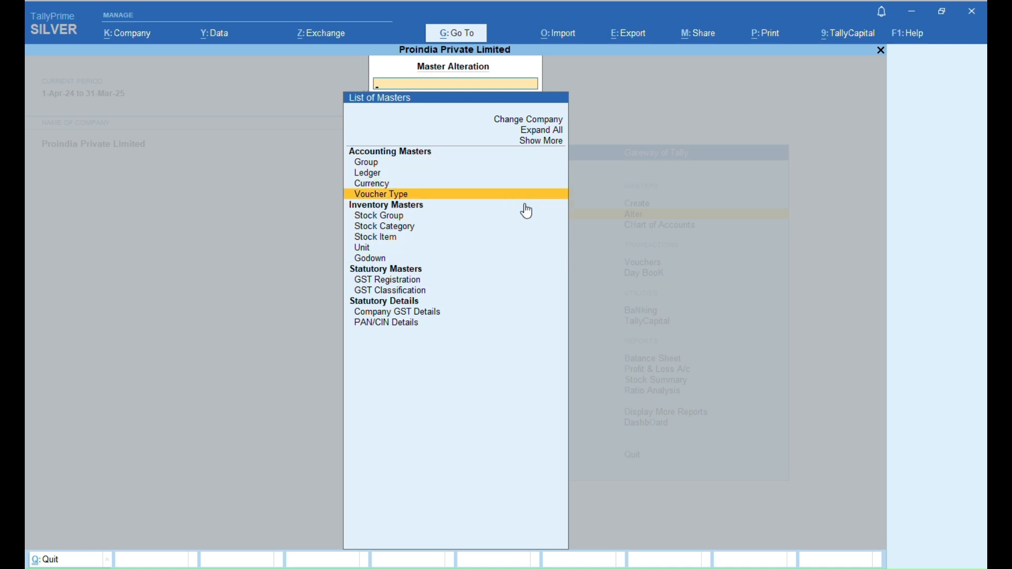
key(Return)
- Open the Sales voucher type for alteration
key(Down)
key(Down)
key(Down)
key(Down)
key(Down)
key(Down)
key(Down)
key(Down)
key(Down)
key(Down)
key(Down)
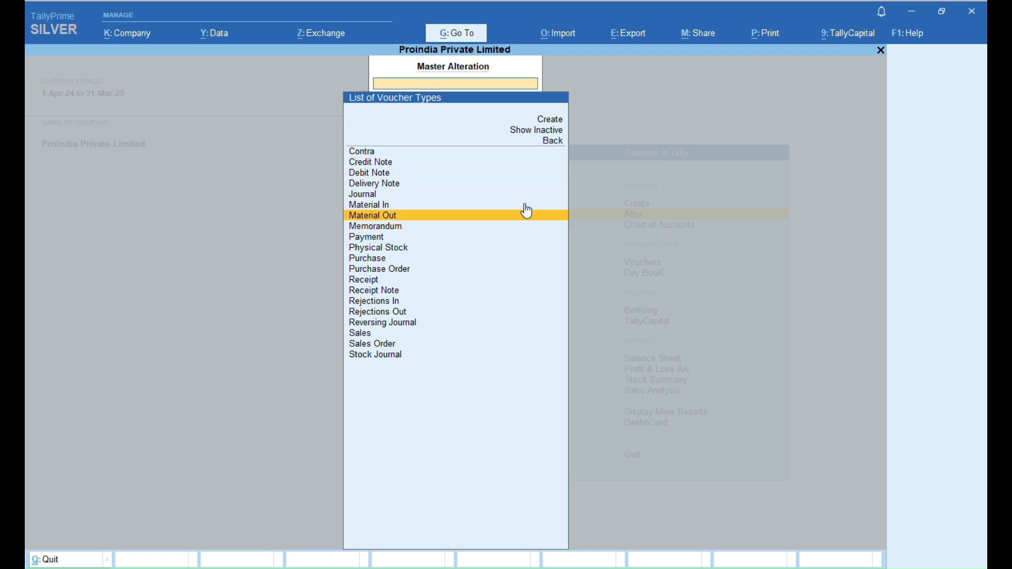
key(Down)
key(Down)
key(Down)
key(Down)
key(Down)
key(Down)
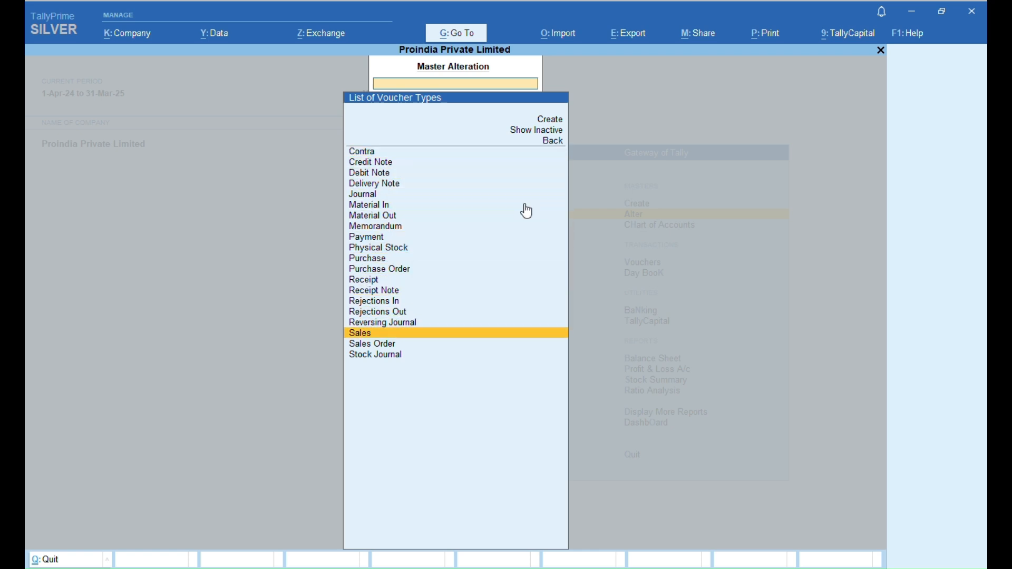
key(Return)
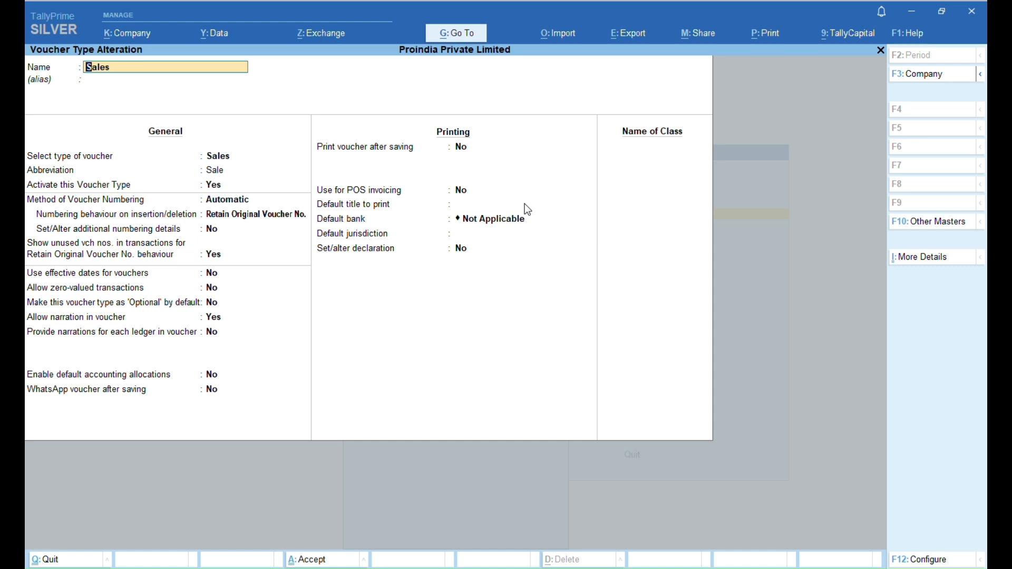
- Set the Sales voucher type's method of voucher numbering to Manual, save it and return to the Gateway
key(Return)
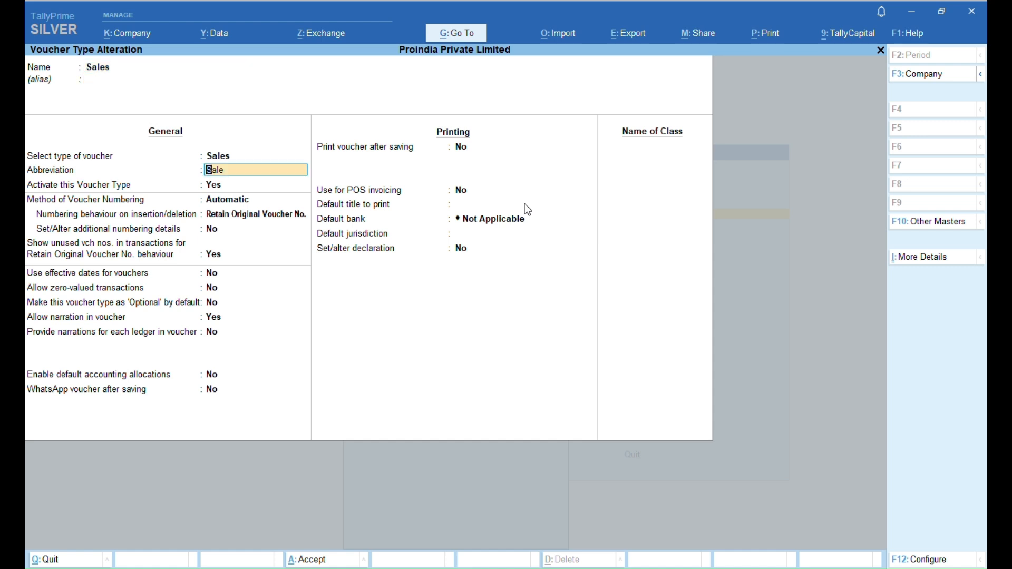
key(Return)
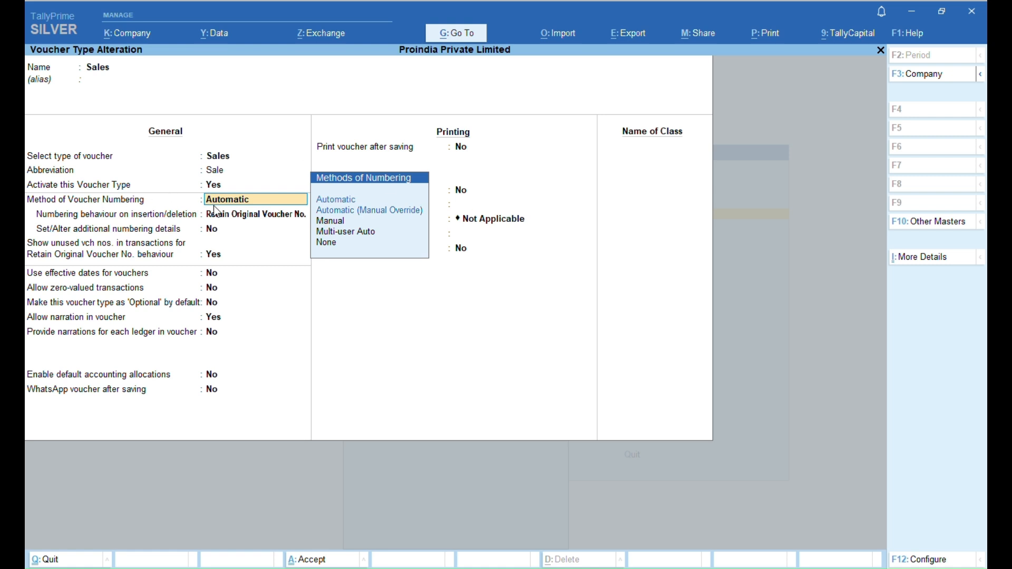
key(Return)
key(BackSpace)
key(Return)
key(BackSpace)
text(a)
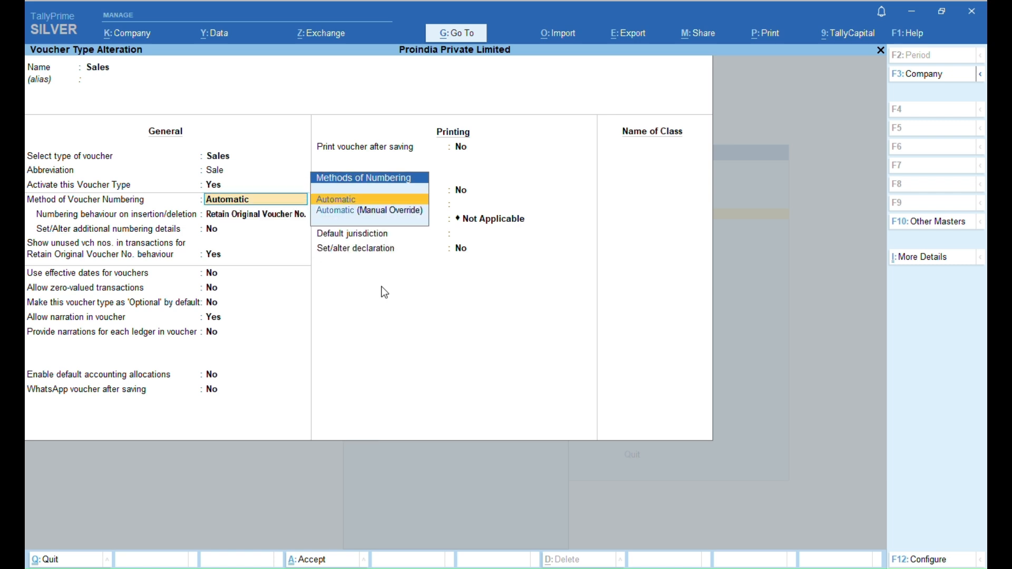
key(Down)
key(BackSpace)
key(Return)
key(Down)
key(Down)
key(Return)
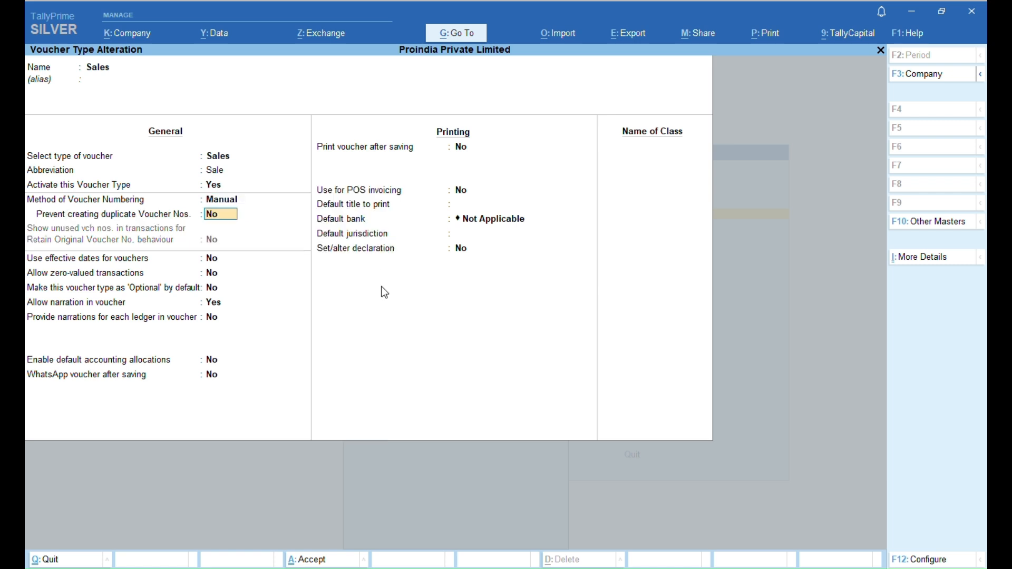
key(ctrl+a)
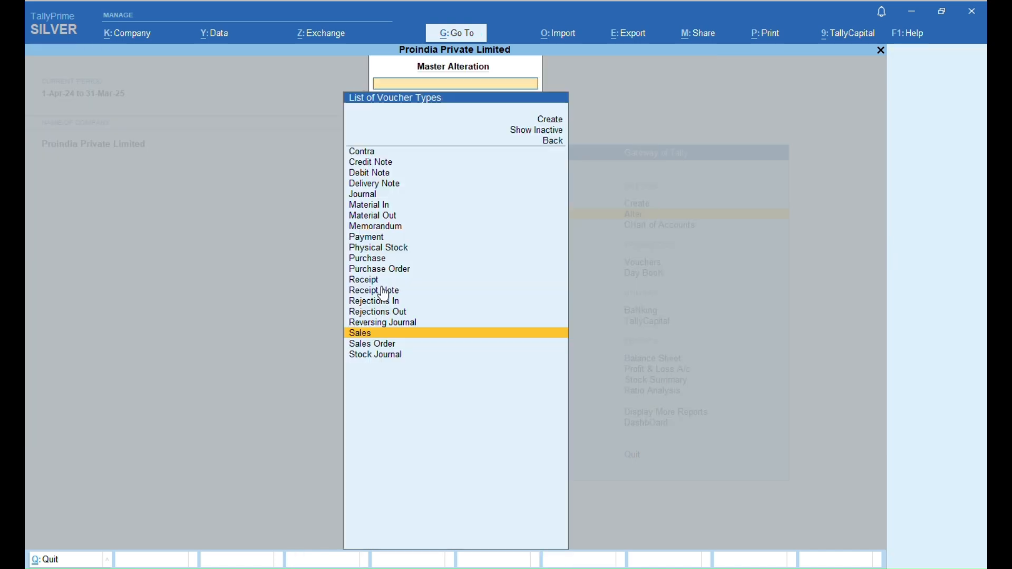
key(Escape)
key(Escape)
key(Escape)
key(Escape)
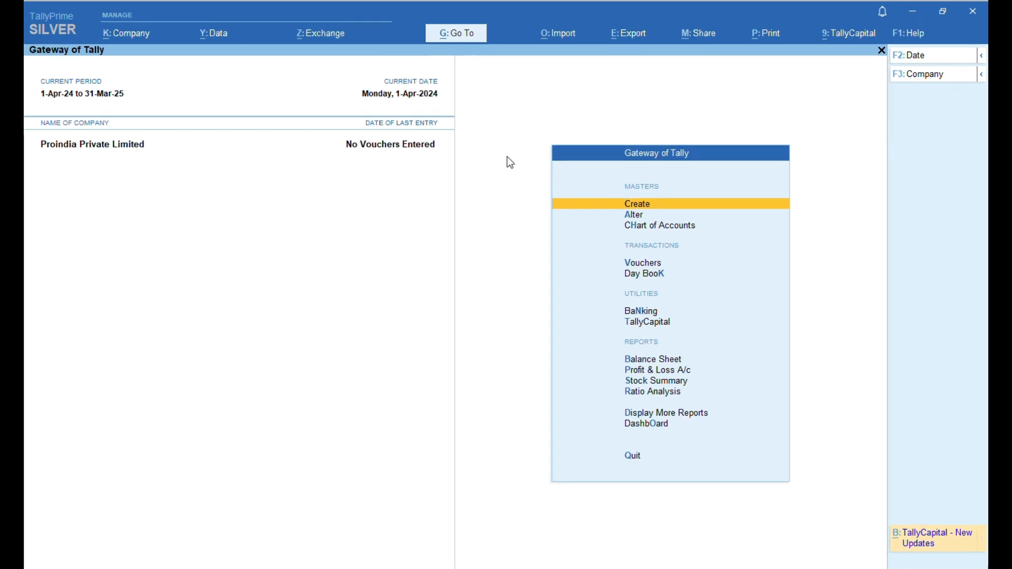
- Open the September list of sales vouchers from the Sales Register and start a new voucher
key(d)
key(a)
key(s)
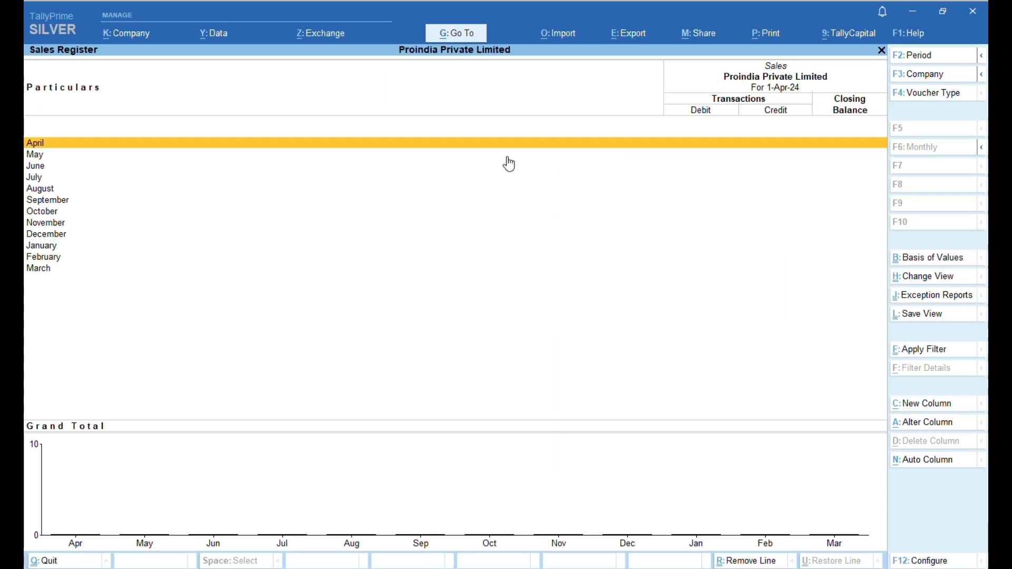
key(Down)
key(Down)
key(Down)
key(Down)
key(Down)
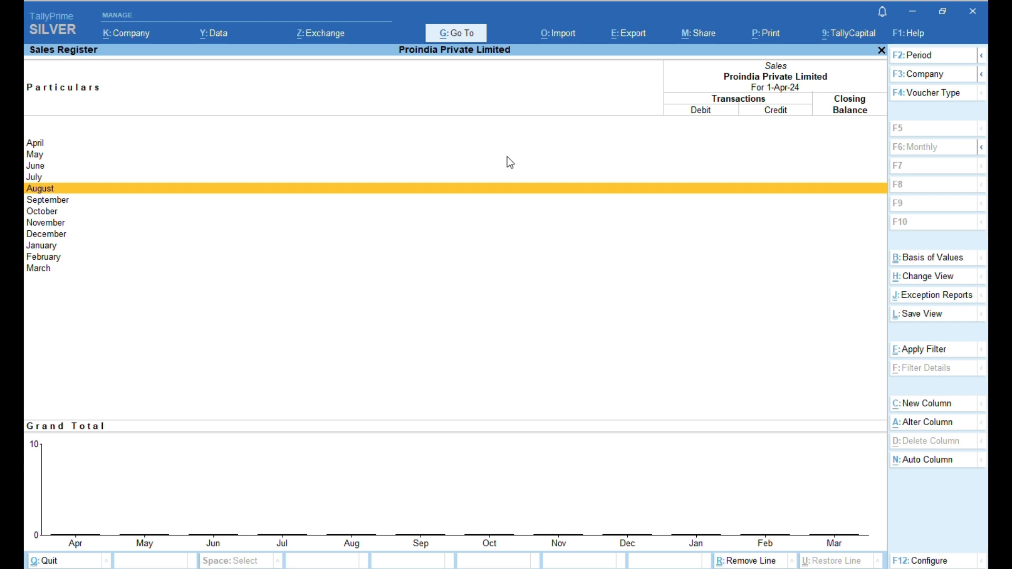
key(Return)
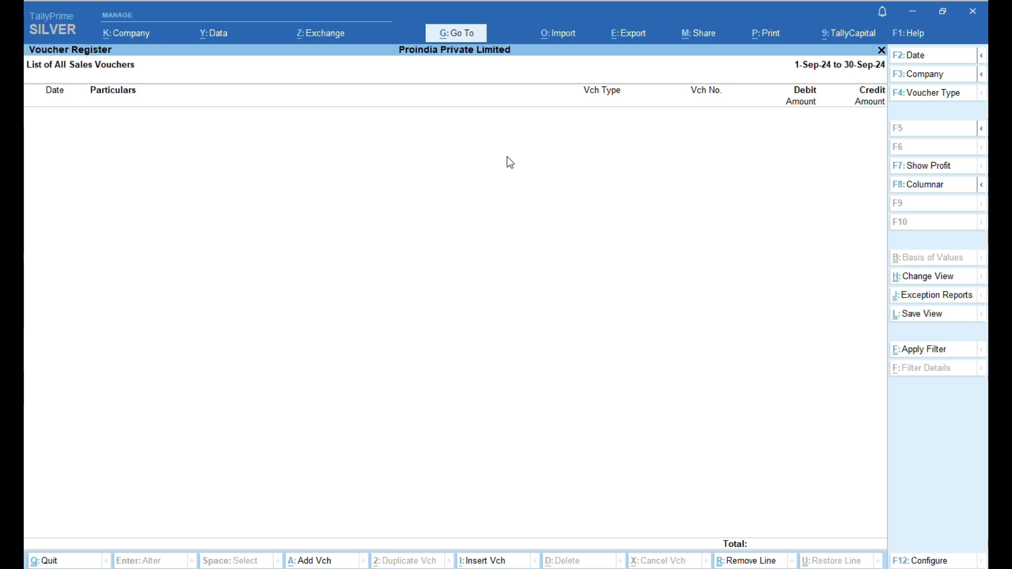
key(alt+a)
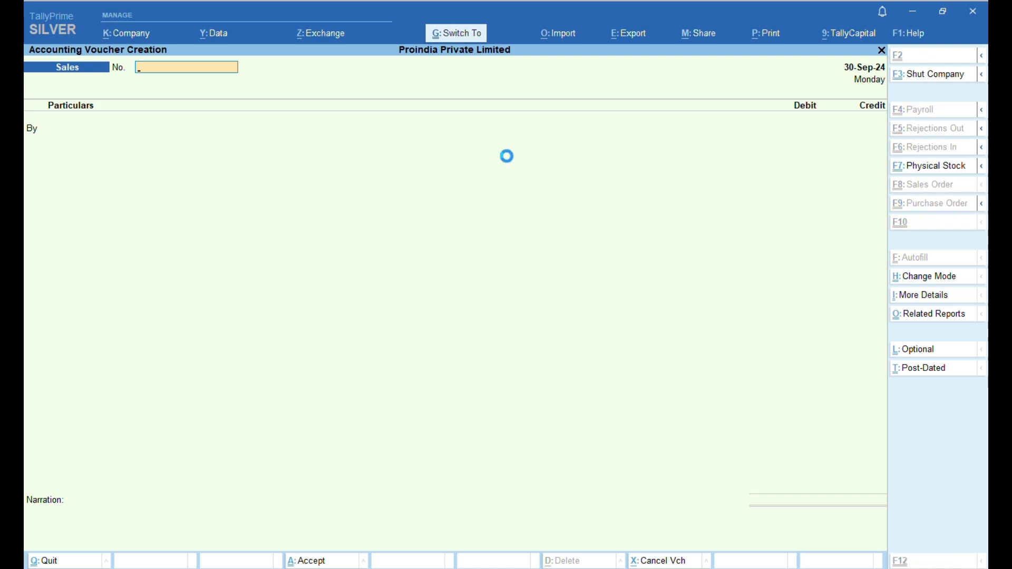
- Change the new sales voucher's mode to Item Invoice
key(ctrl+h)
key(Up)
key(Up)
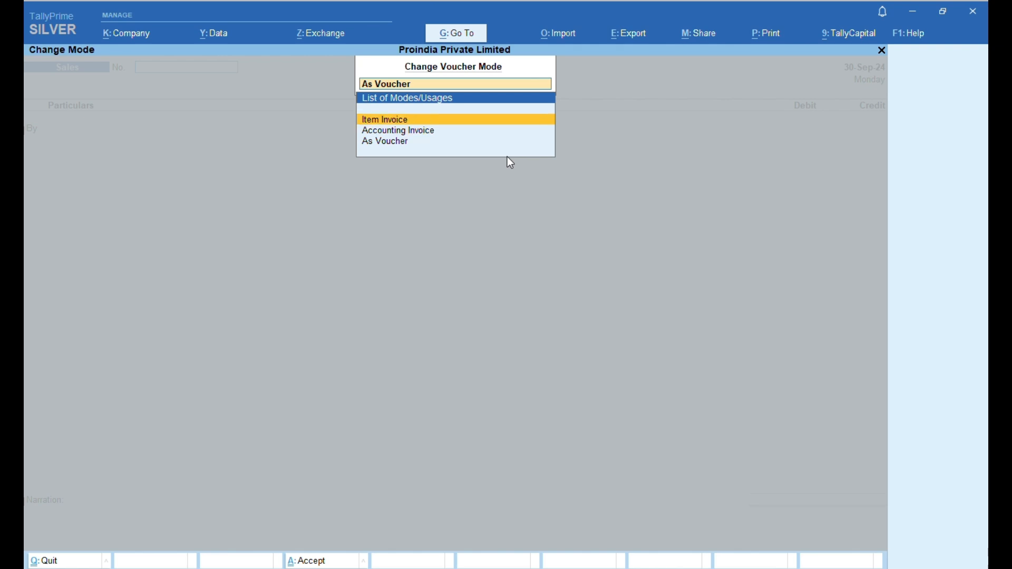
key(Return)
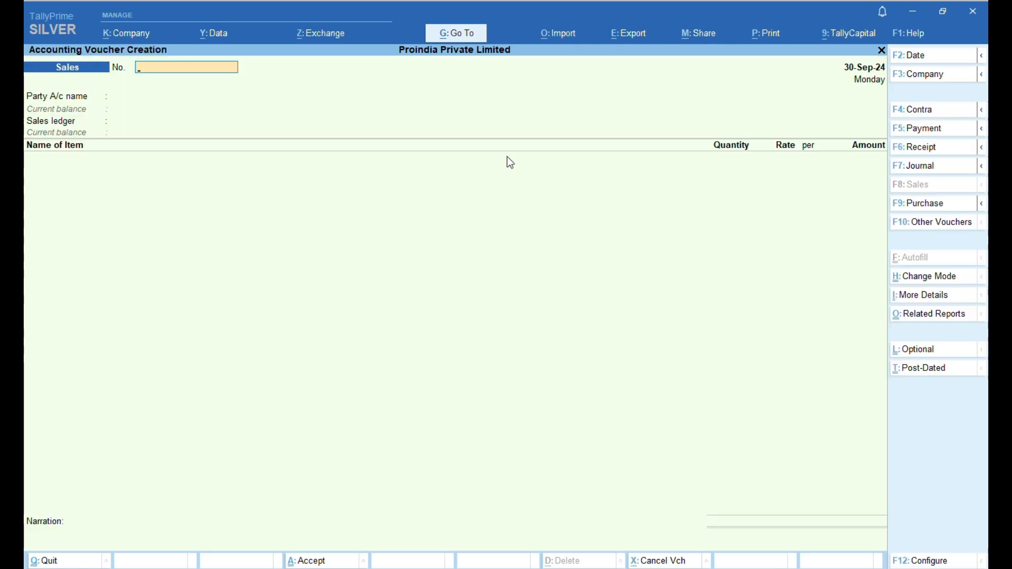
- Choose Cash as the party with its default details and Legal Services as the sales ledger, leaving the voucher number and dispatch details blank
key(Return)
key(Return)
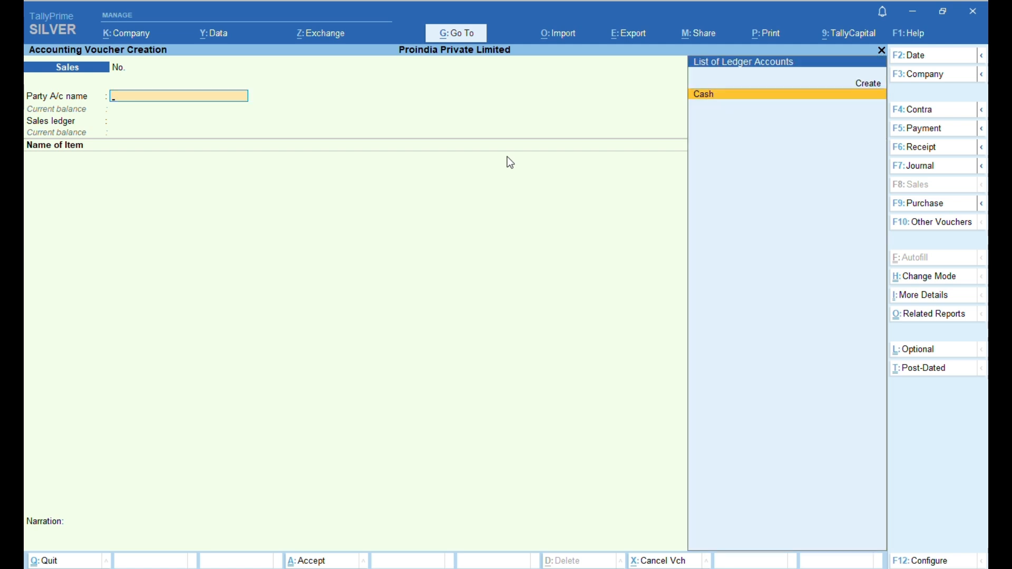
key(Return)
key(Return)
key(Return)
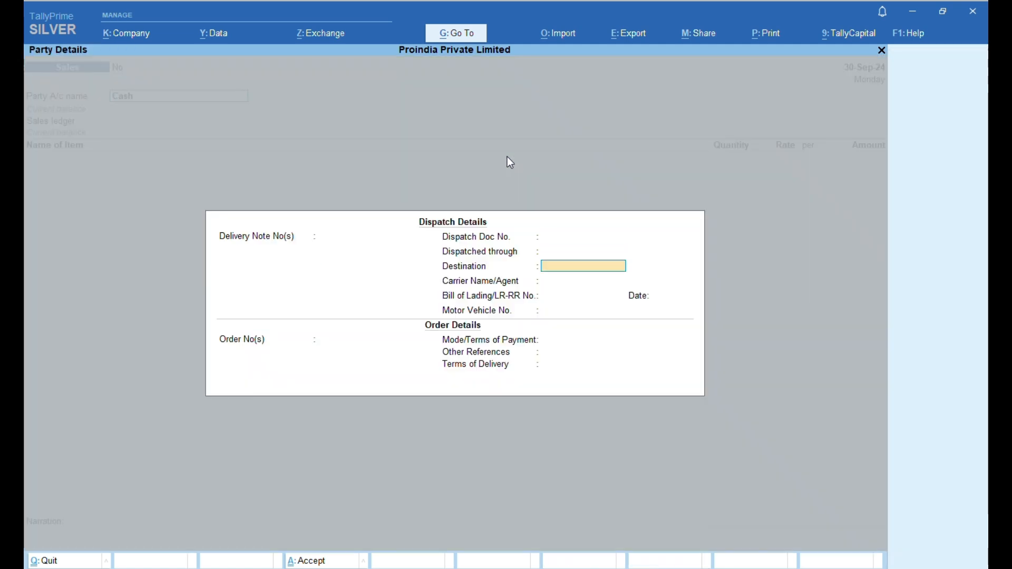
key(ctrl+a)
key(Return)
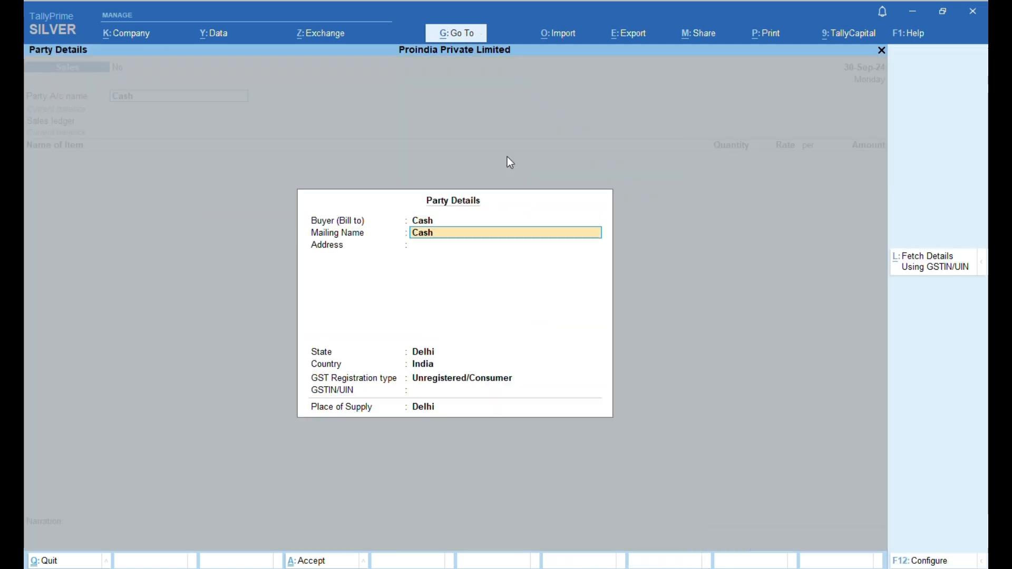
key(Return)
key(Return)
key(Return)
key(Return)
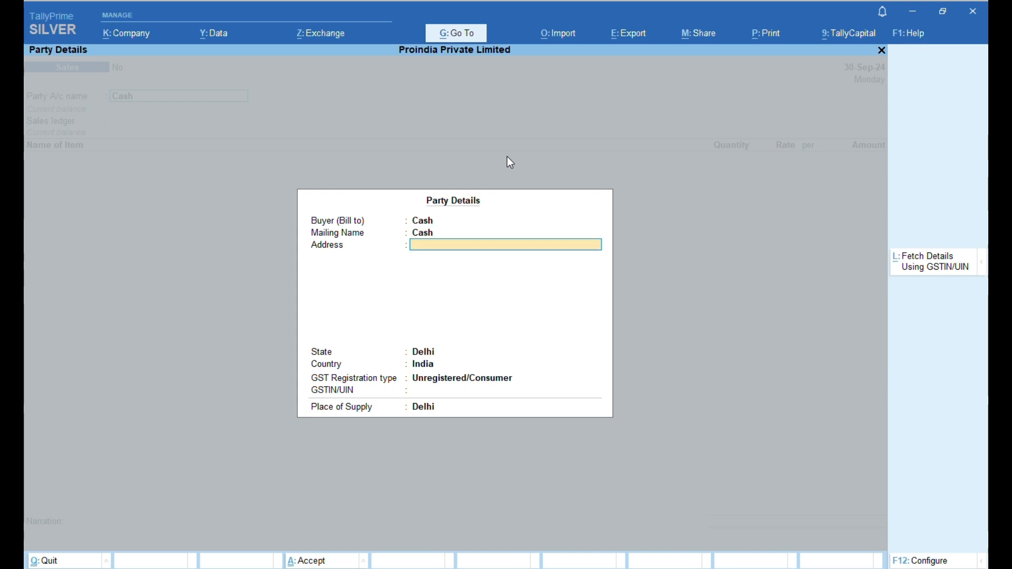
key(Return)
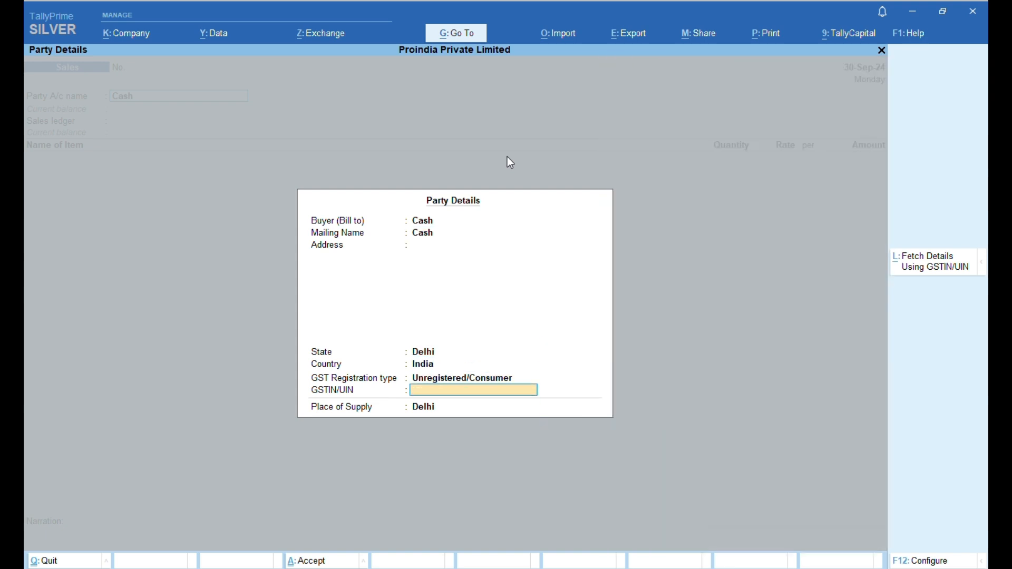
key(Return)
key(Return)
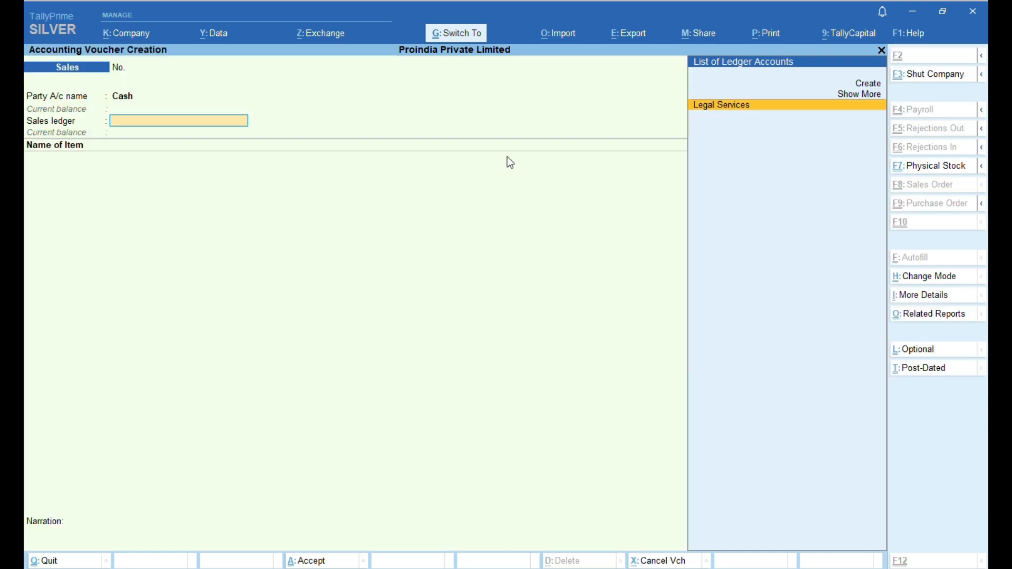
key(Return)
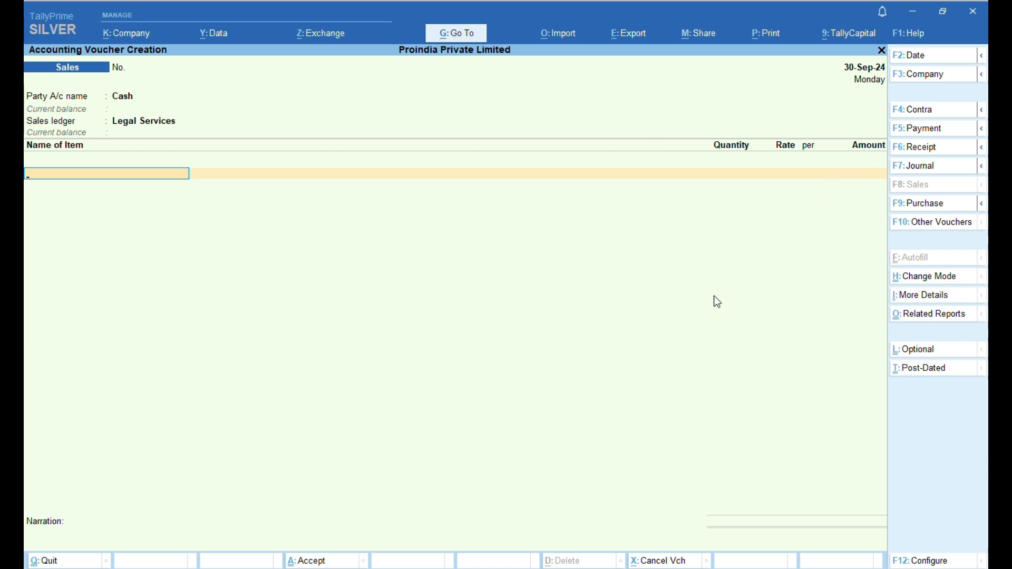
- Change the sales voucher's mode to Accounting Invoice
key(ctrl+h)
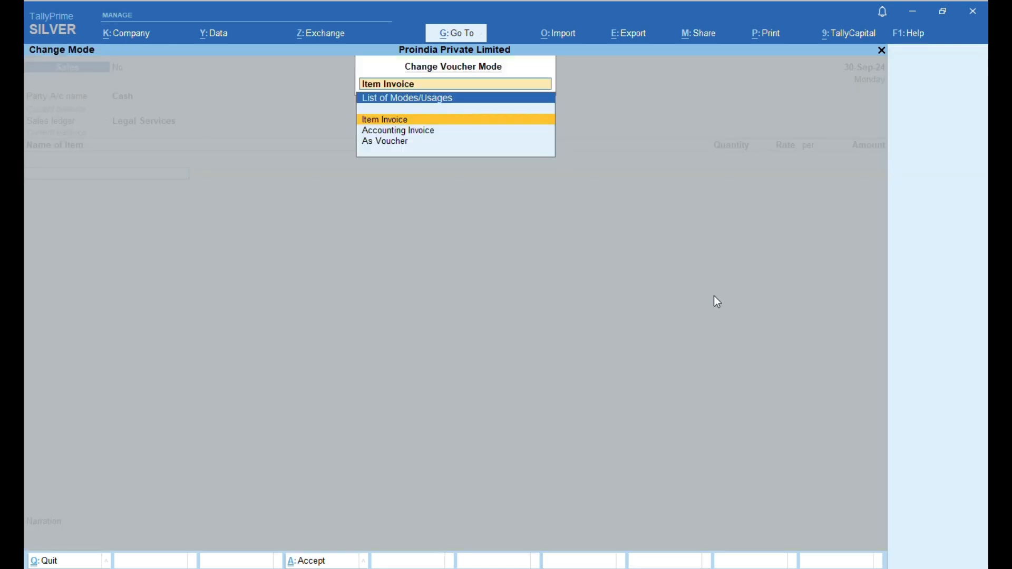
key(Down)
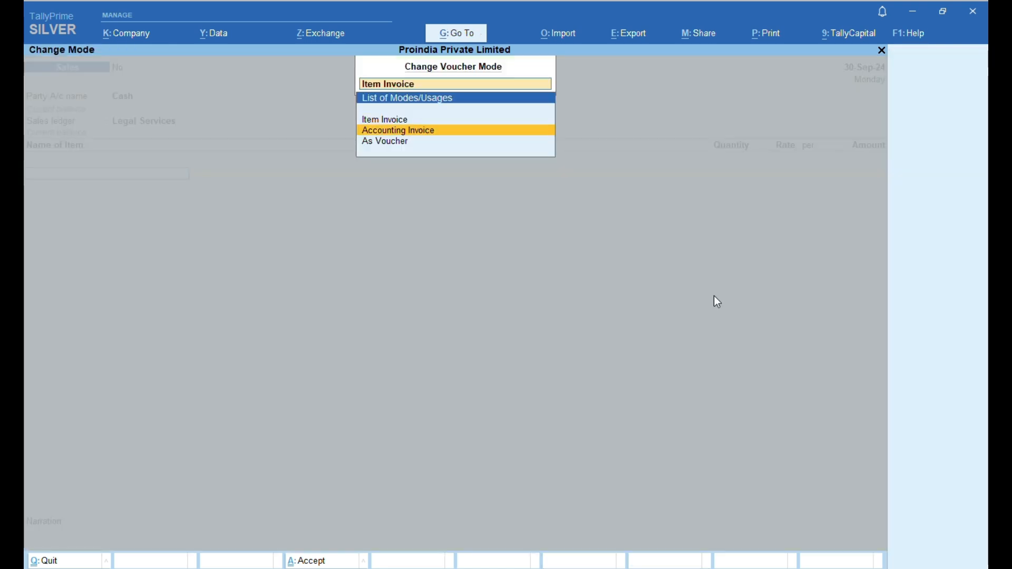
key(Return)
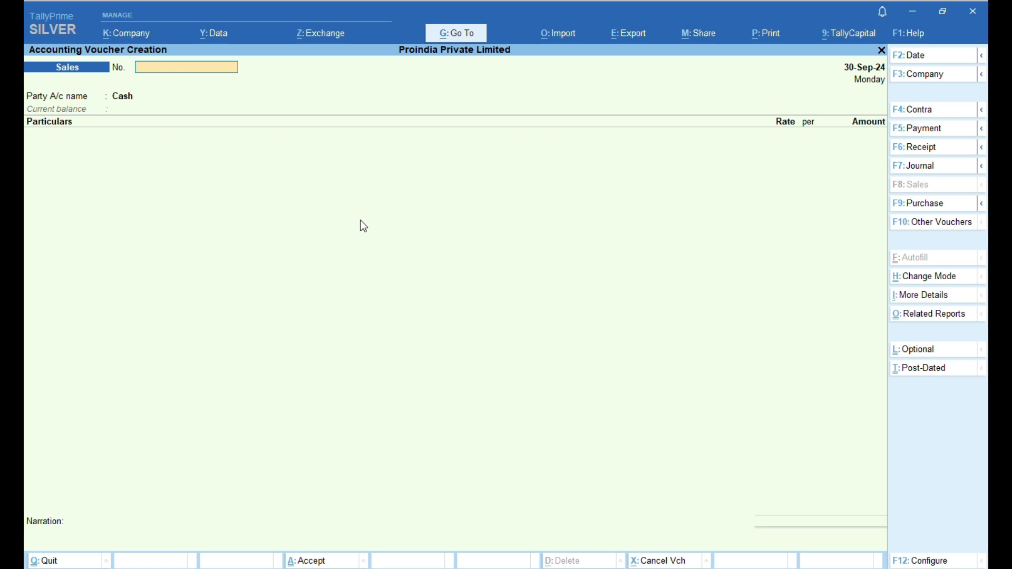
- Set the sales voucher's number to 2024-25-01 and its date to 20-09-2024
text(2024-25-01)
key(Return)
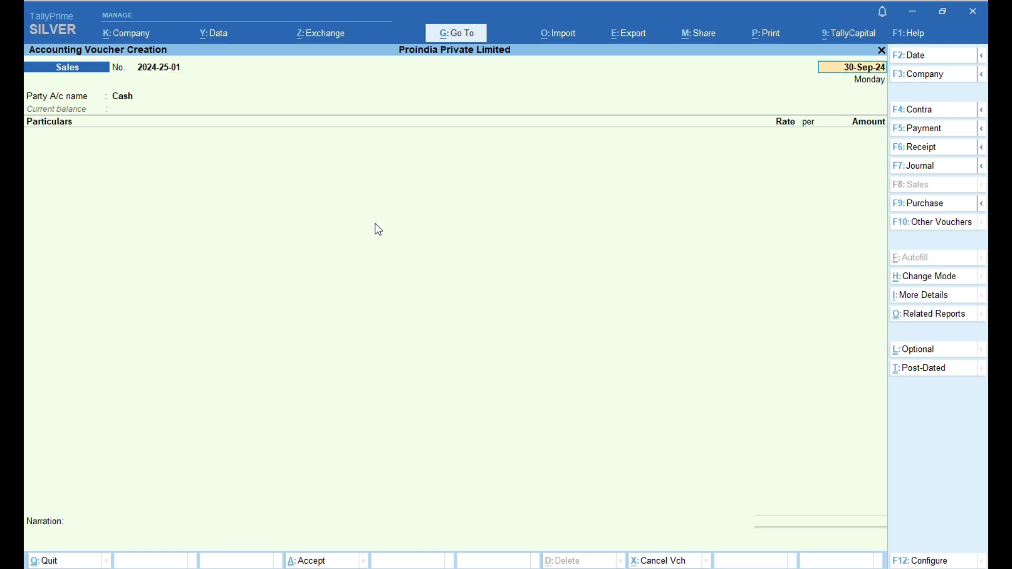
text(20-09-2024)
key(Return)
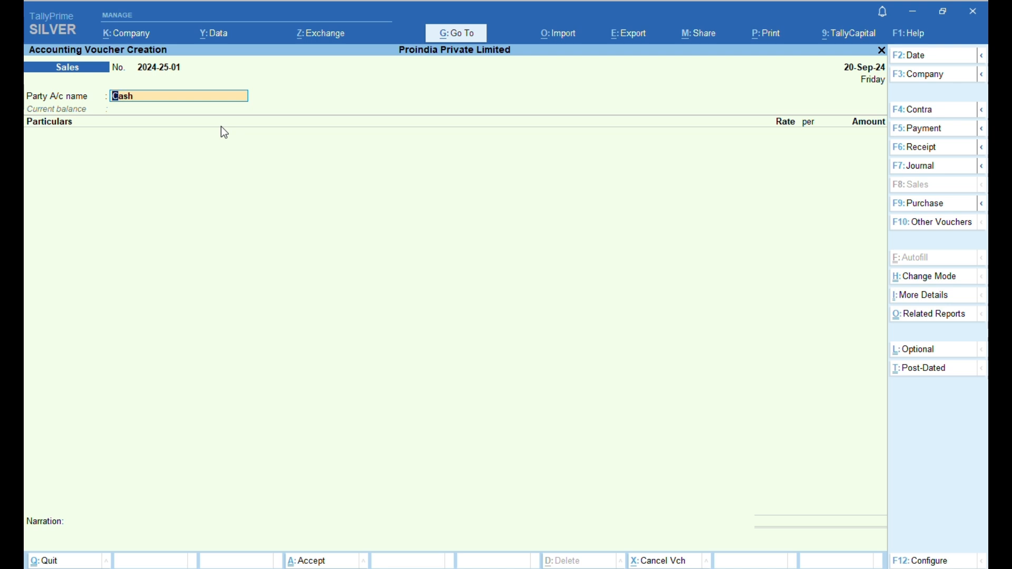
- Start a new ledger named Om Enterprises from the voucher's party account, leaving the alias blank
key(alt+a)
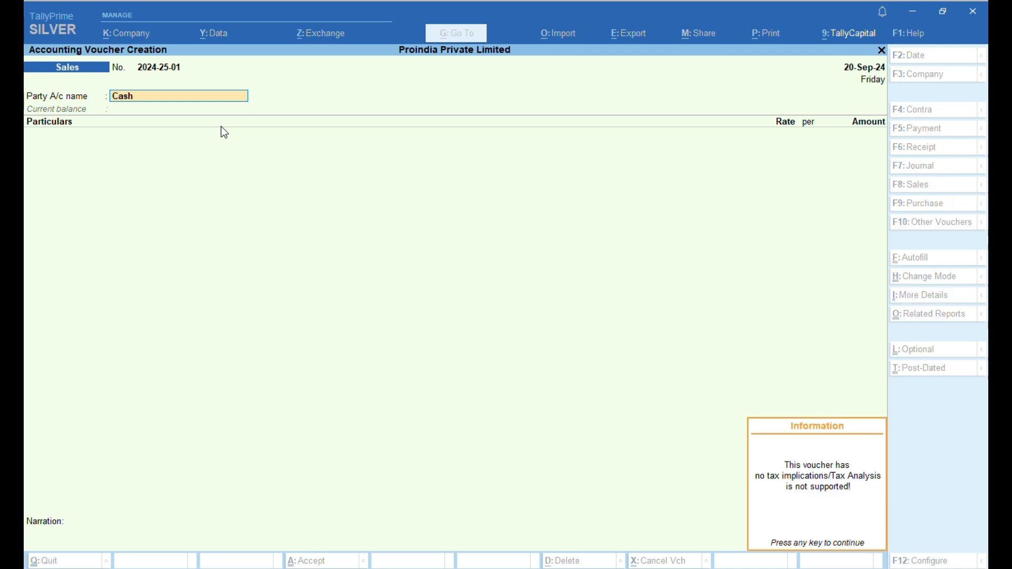
key(Return)
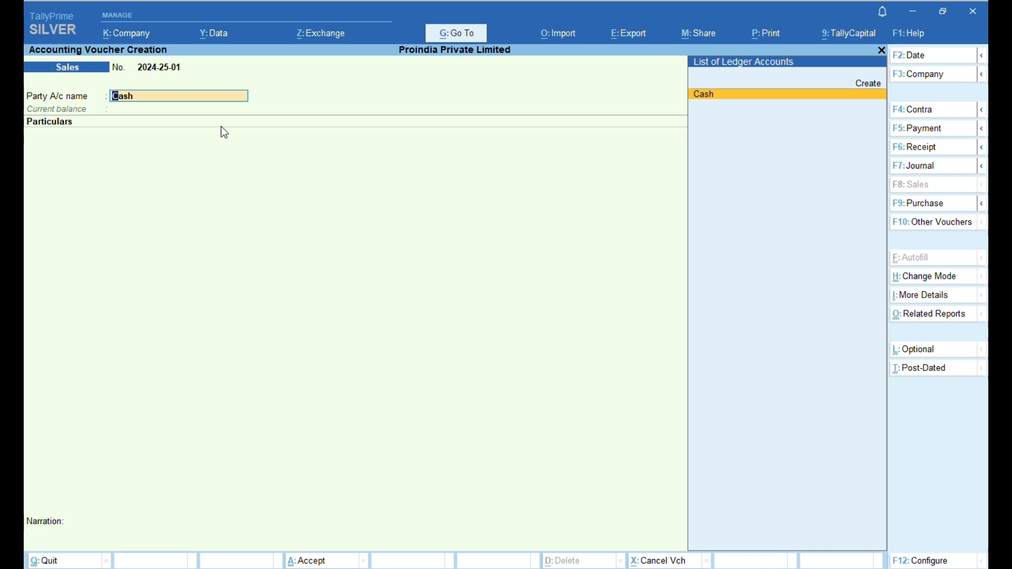
key(Up)
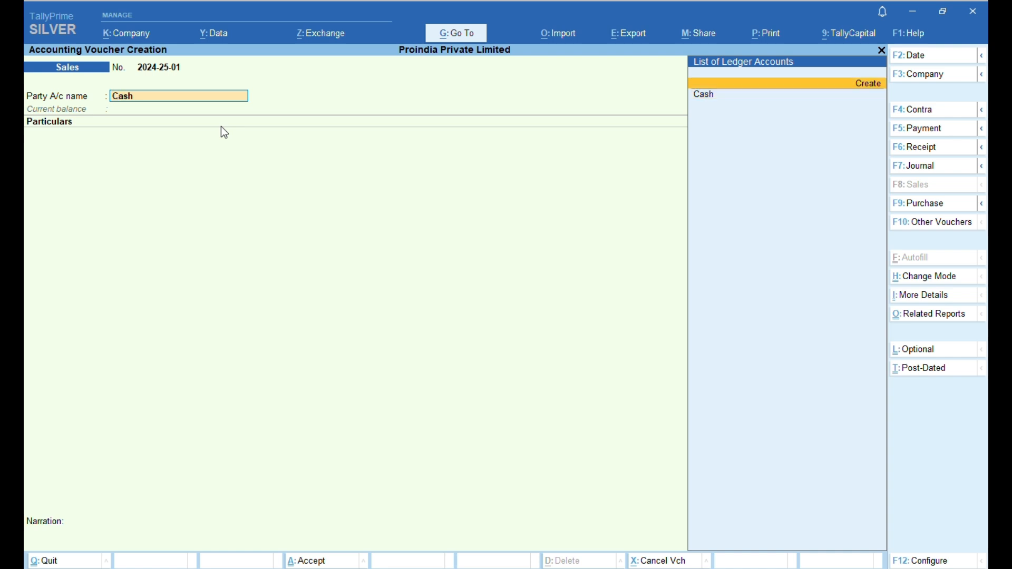
key(Return)
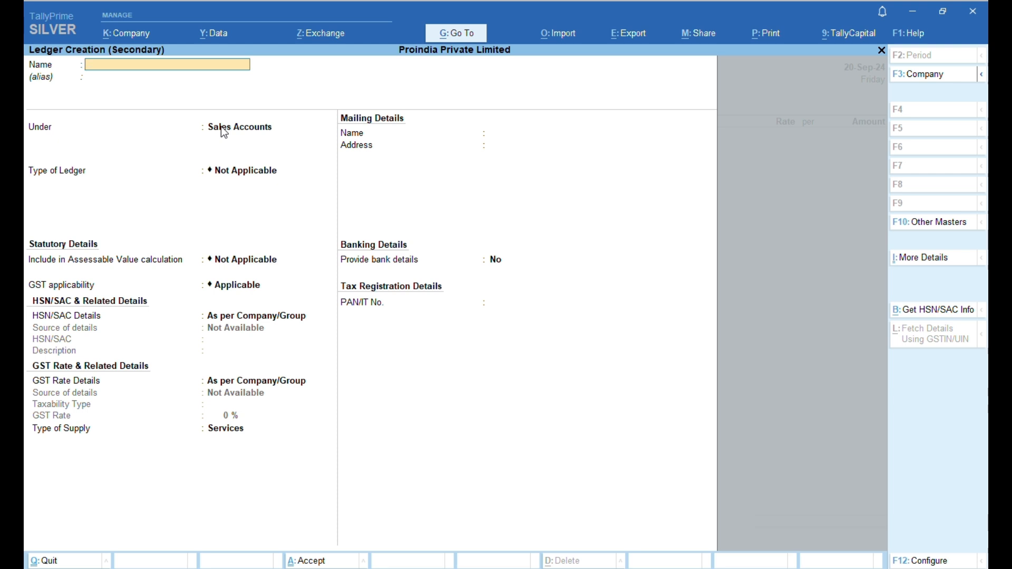
text(Om Enterprises)
key(Return)
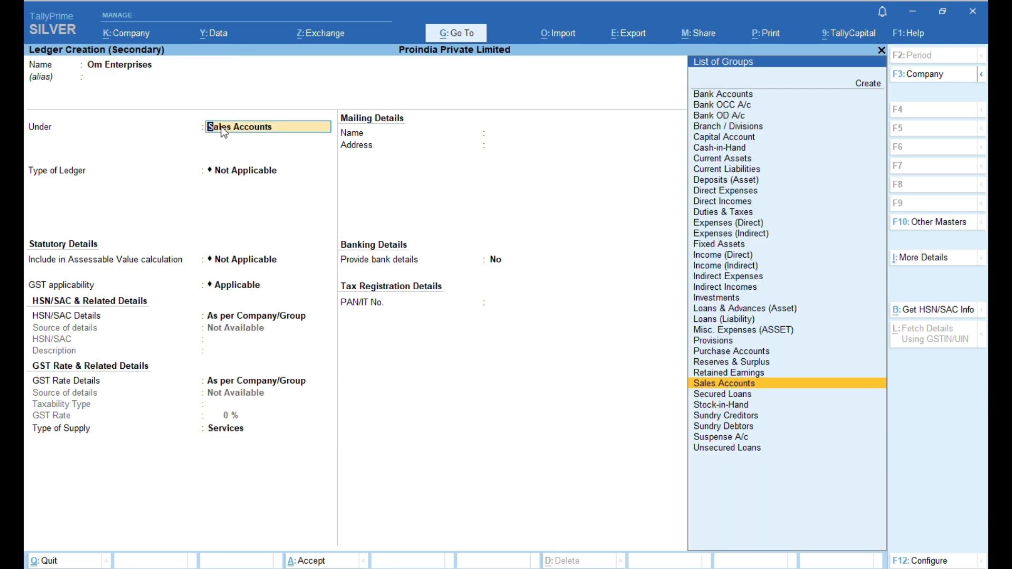
- Place the Om Enterprises ledger under Sundry Debtors, keeping the default bill-by-bill and credit settings and the mailing name
key(Down)
key(Down)
key(Down)
key(Down)
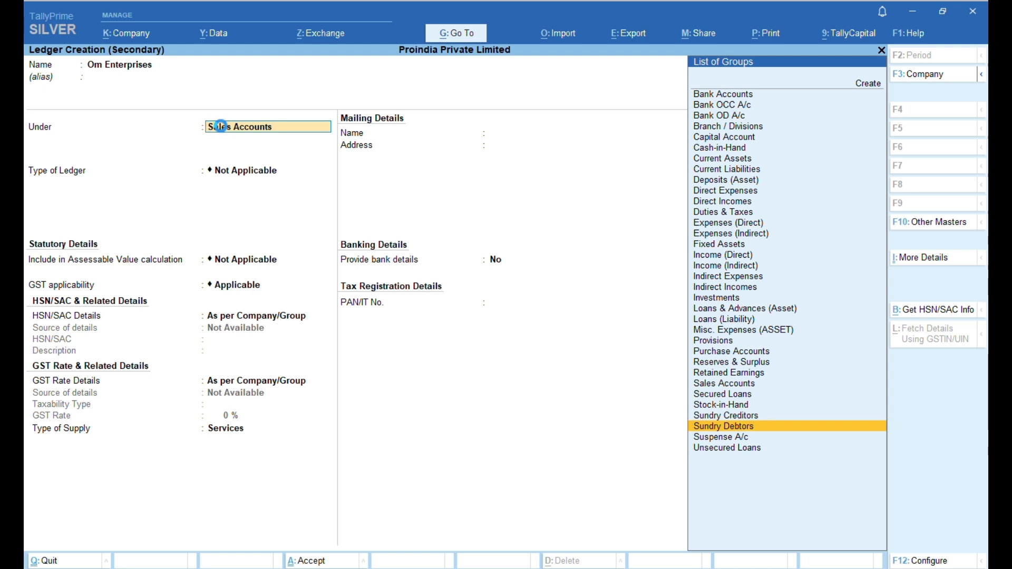
key(Return)
key(Return)
key(Return)
key(Return)
key(Return)
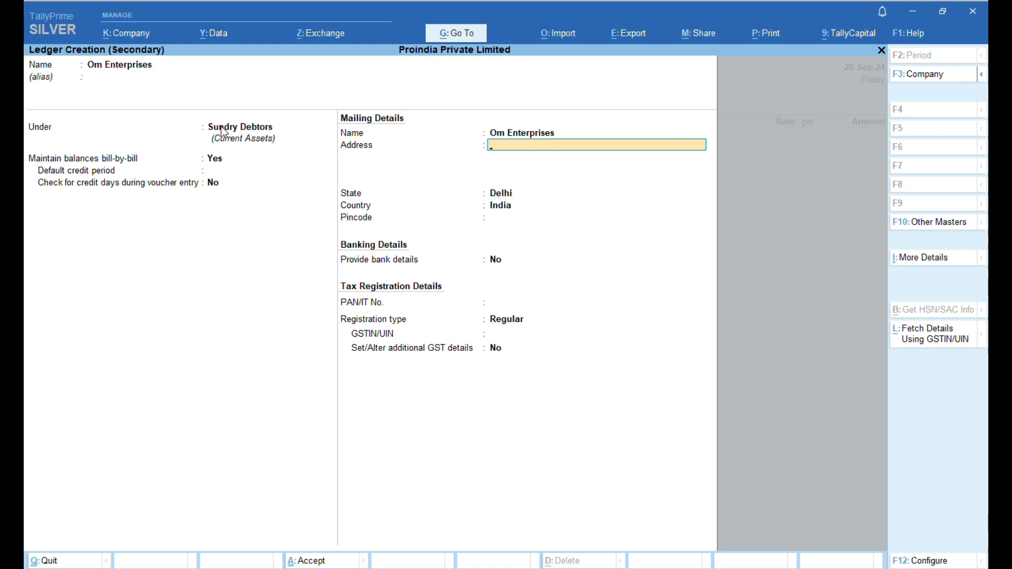
- Enter the ledger's mailing address and pincode, keep the default bank and tax registration details, and save the ledger
text(Delhi)
key(Return)
key(Return)
key(Return)
text(110086)
key(Return)
key(Return)
key(Return)
key(Return)
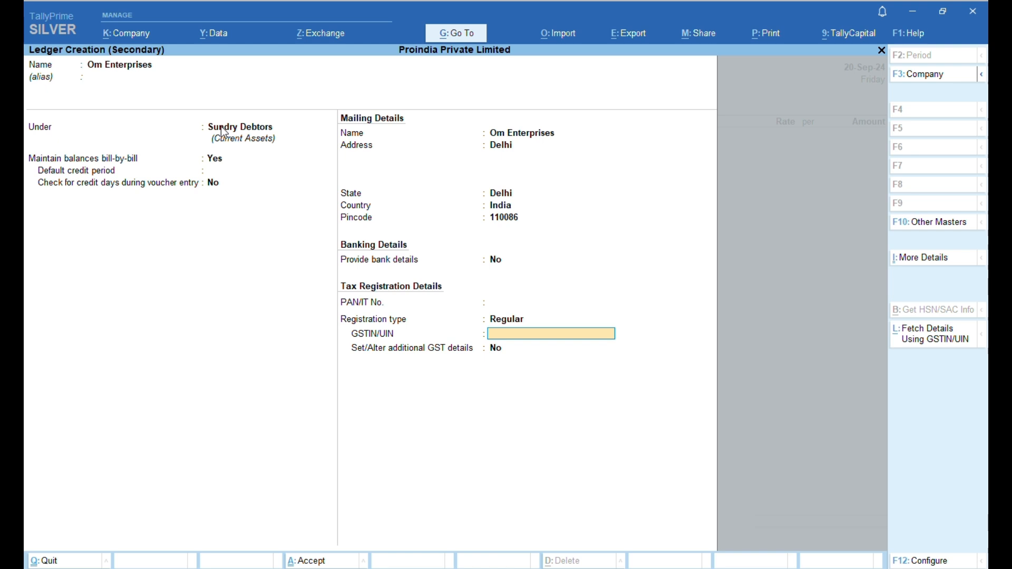
key(ctrl+a)
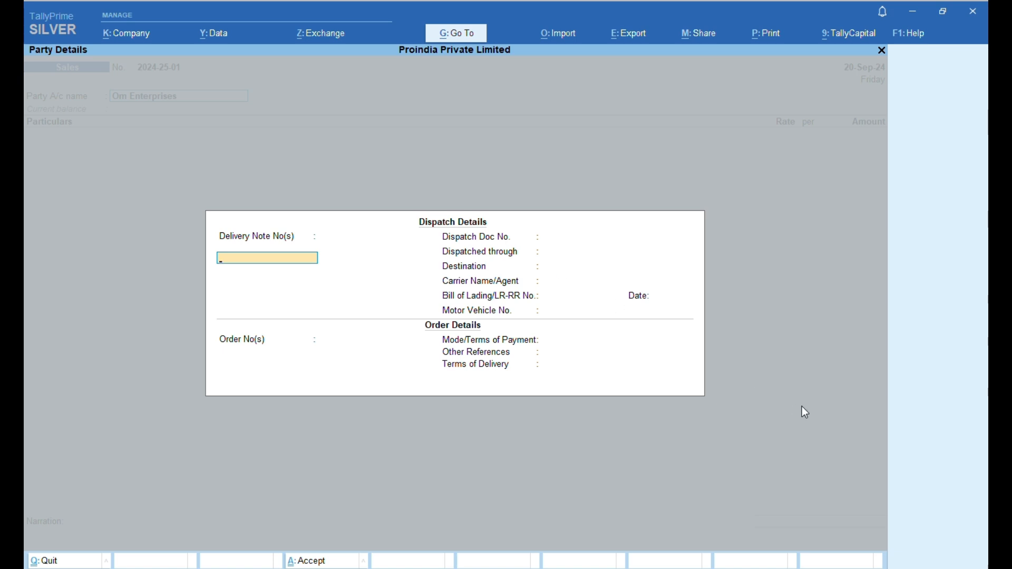
- Leave the dispatch and order details blank and accept the party details for Om Enterprises
key(Return)
key(Return)
key(Return)
key(Return)
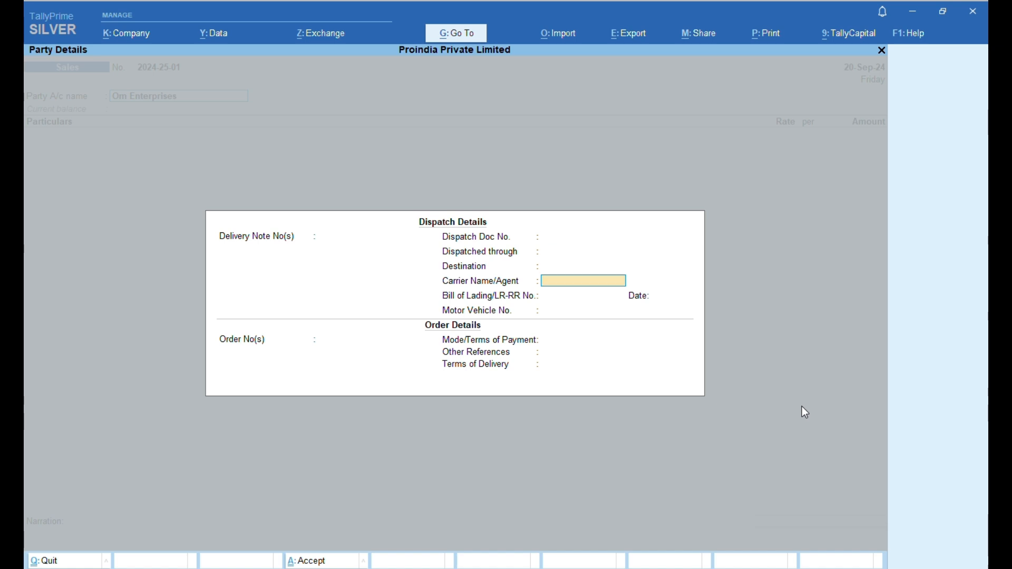
key(Return)
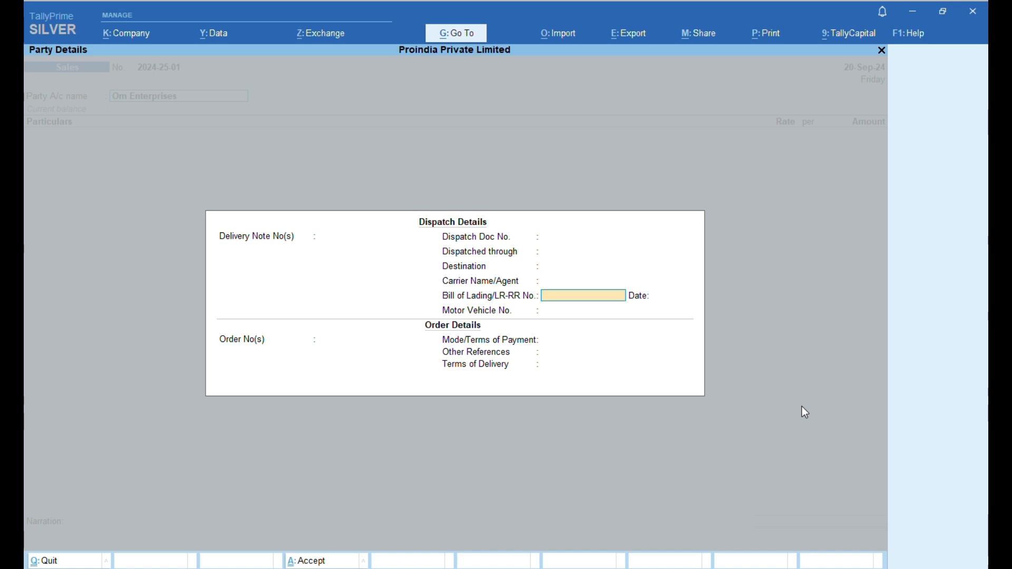
key(Return)
key(Return)
key(Return)
key(Return)
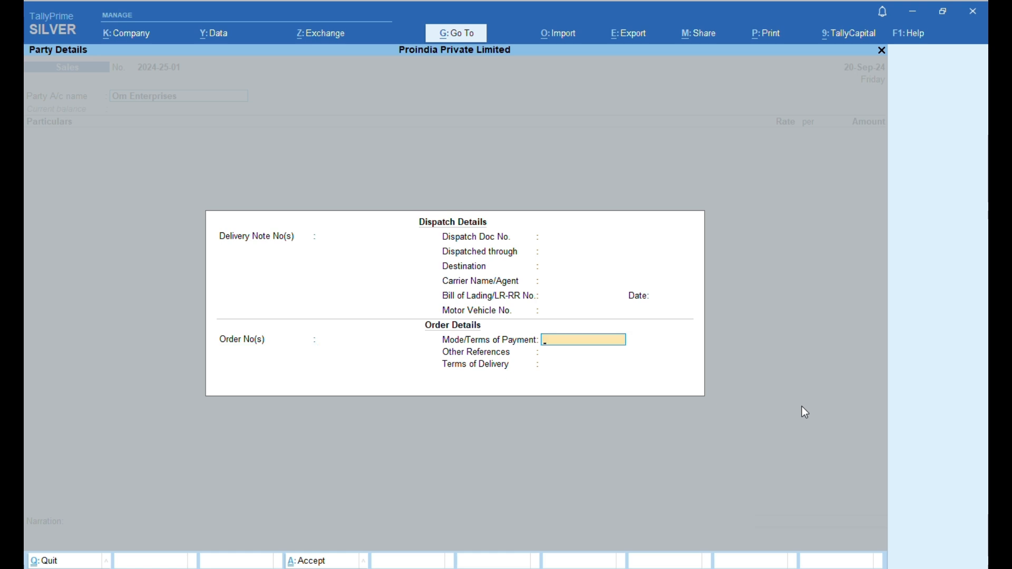
key(Return)
key(Return)
key(Return)
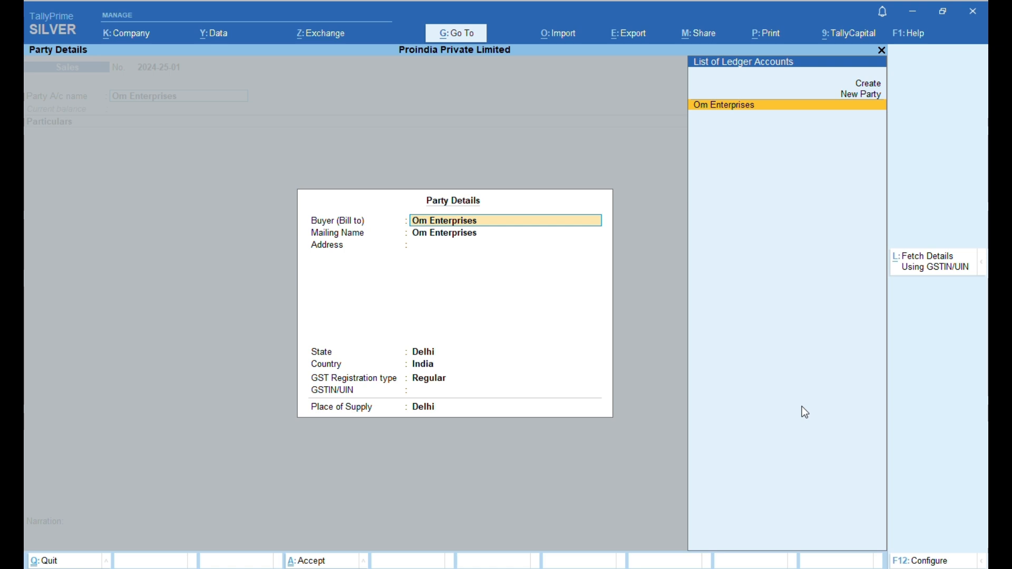
key(ctrl+a)
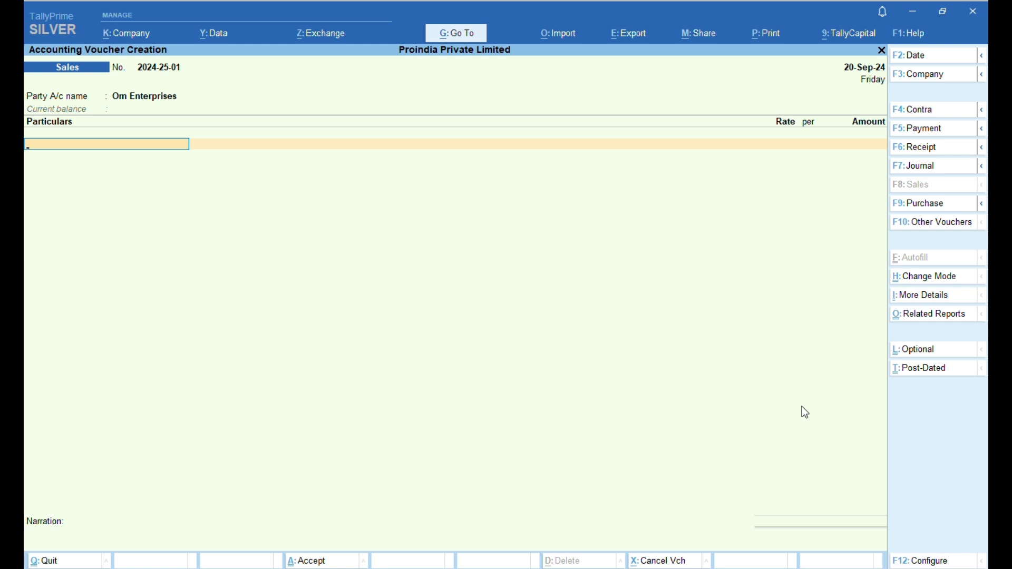
text(LE)
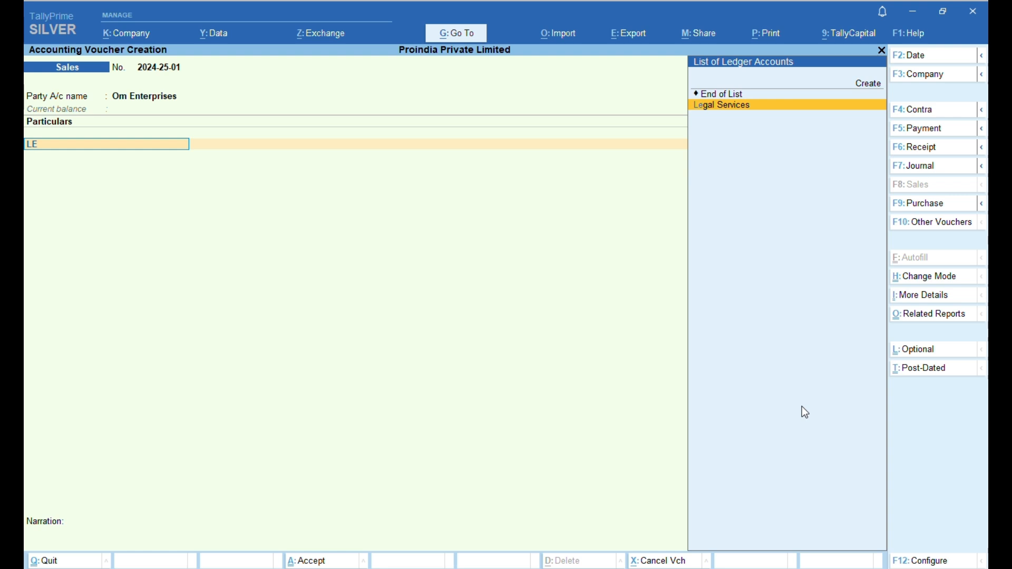
key(BackSpace)
key(BackSpace)
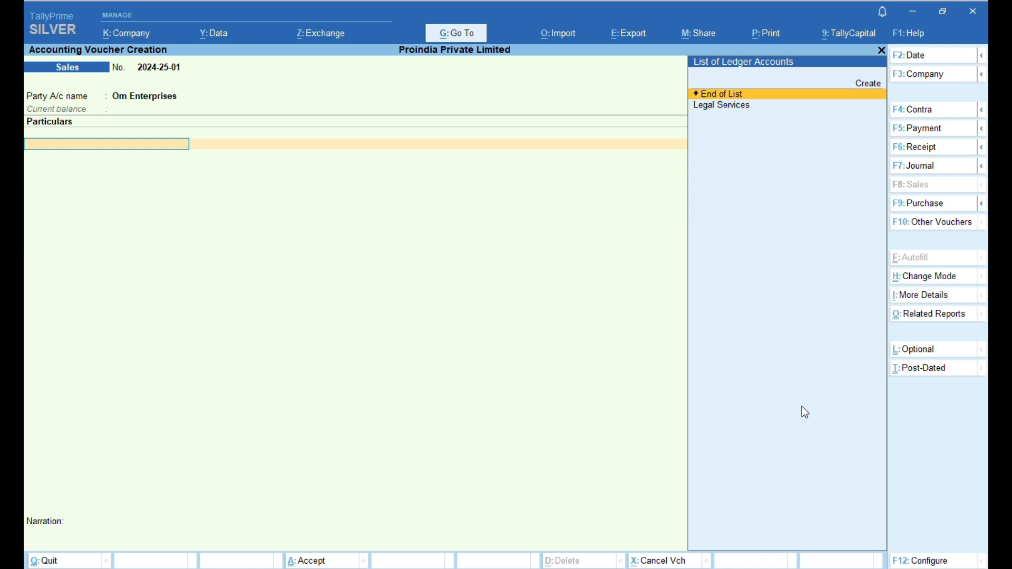
- Start a new ledger named Accounting Services from the voucher's first particulars line and place it under Sales Accounts
key(Up)
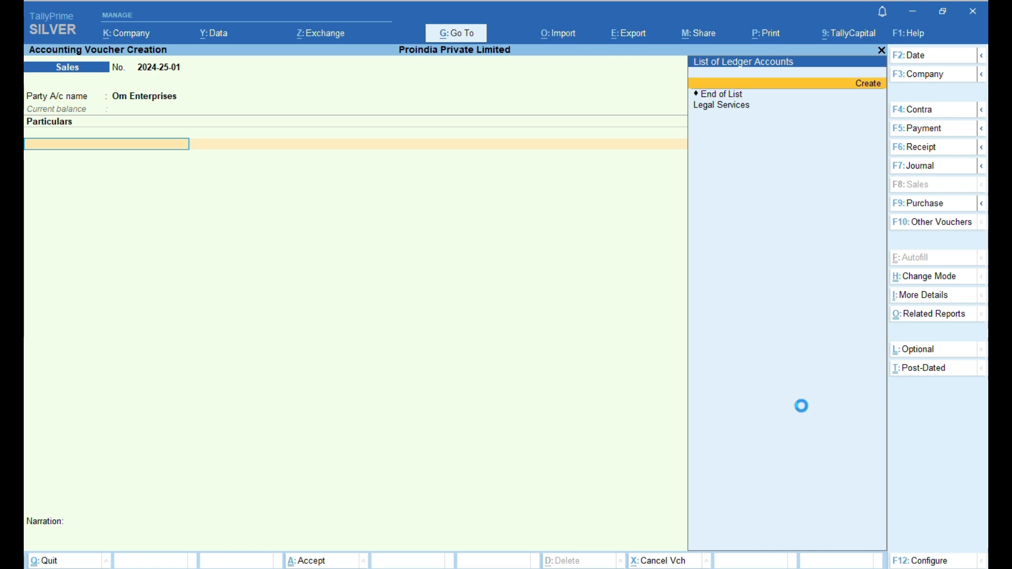
key(Return)
text(ABC)
key(BackSpace)
key(BackSpace)
text(ccounting Services)
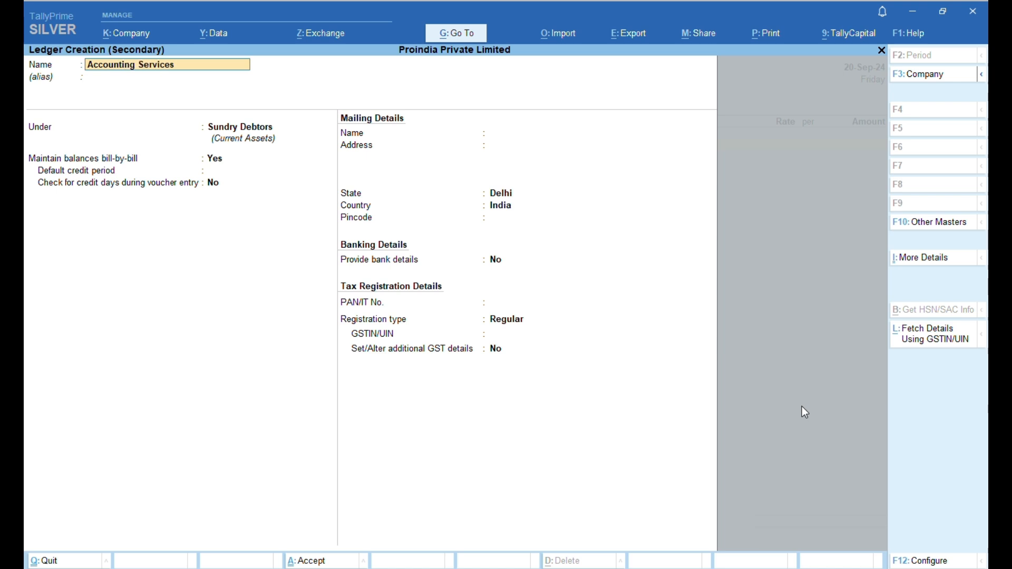
key(Return)
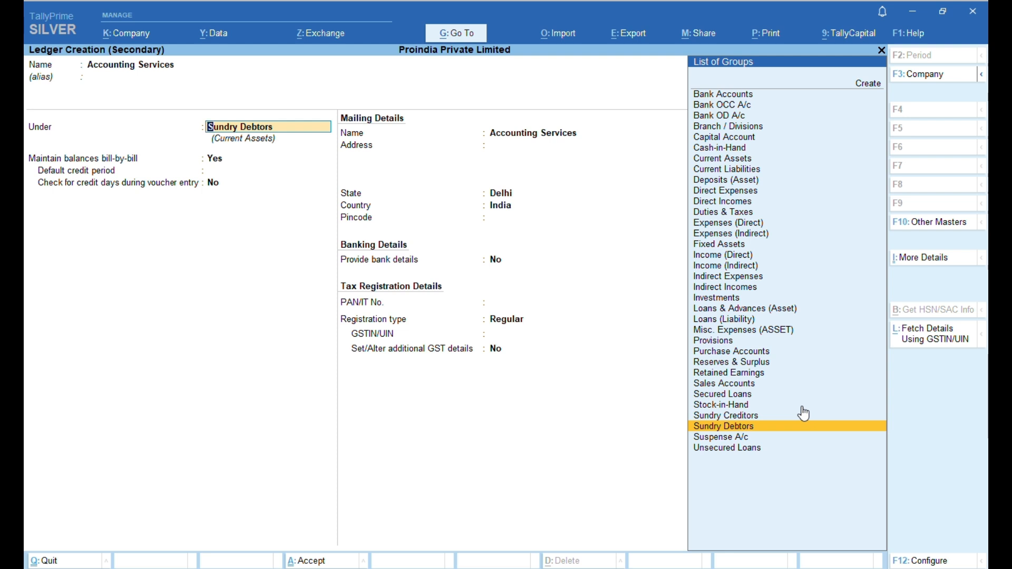
key(Up)
key(Up)
key(Up)
key(Up)
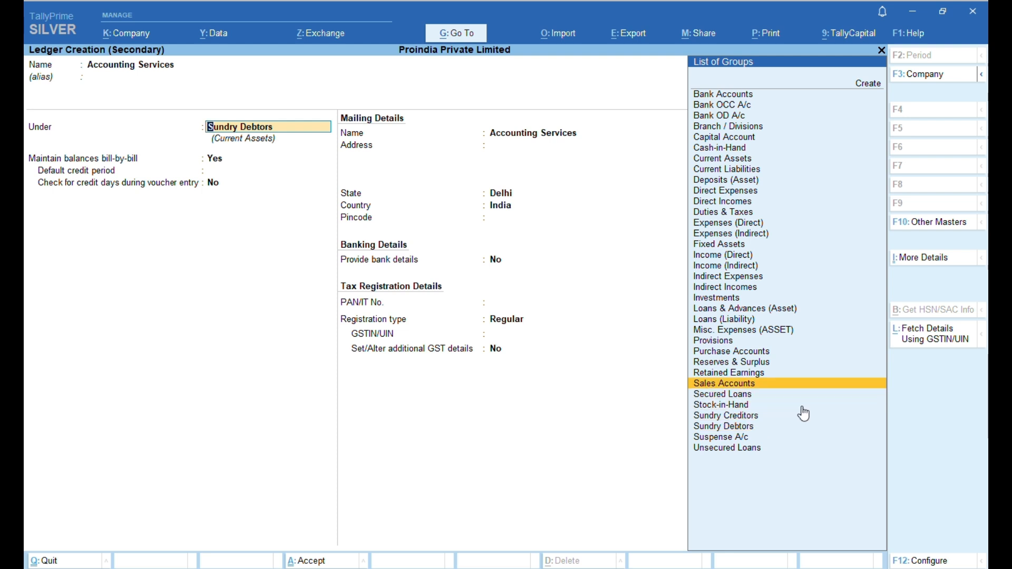
key(Return)
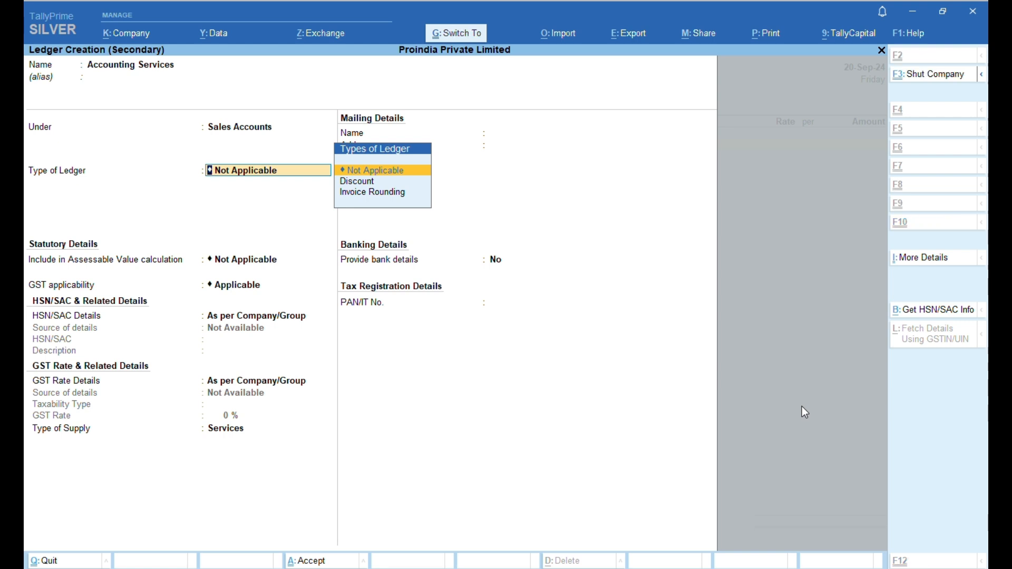
- Save the Accounting Services ledger with its default statutory details and enter 10000 as its amount in the voucher
key(ctrl+a)
key(Return)
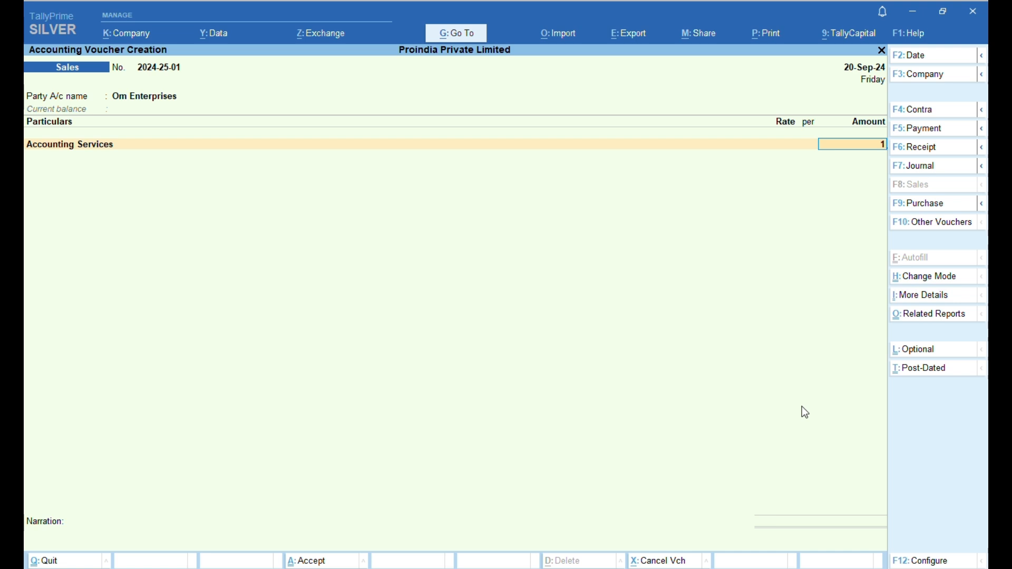
text(0000)
key(Return)
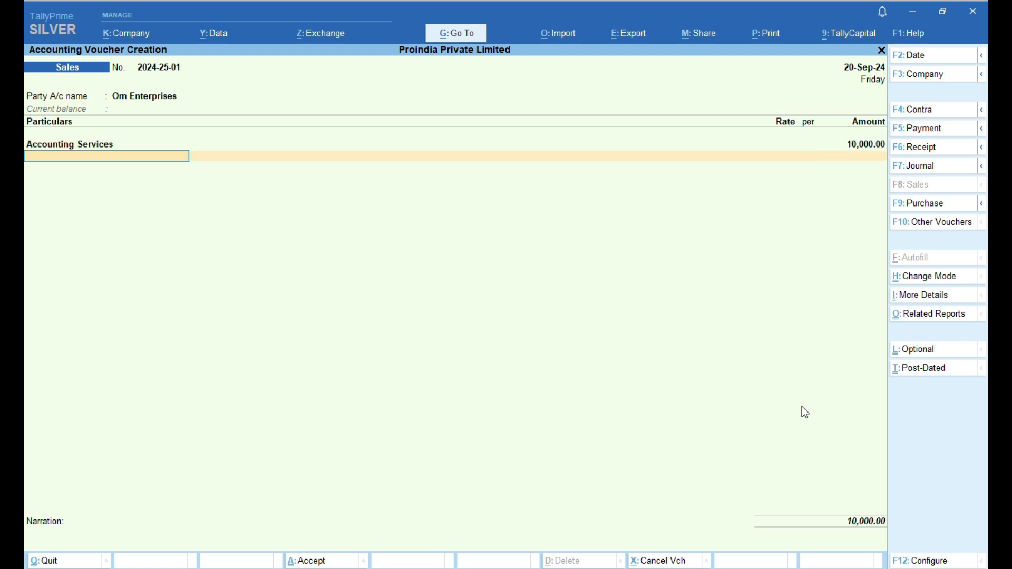
key(ctrl)
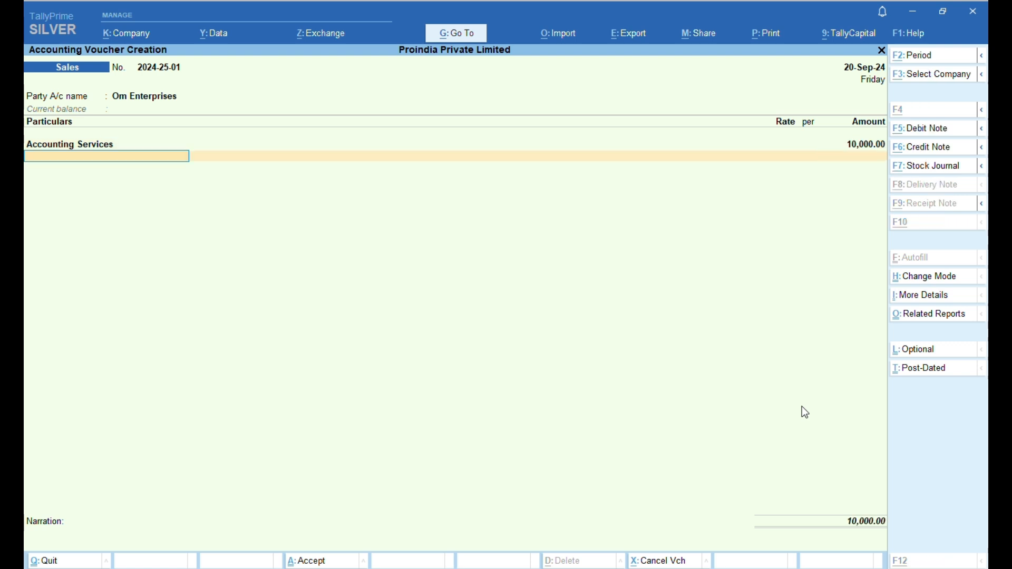
key(alt+c)
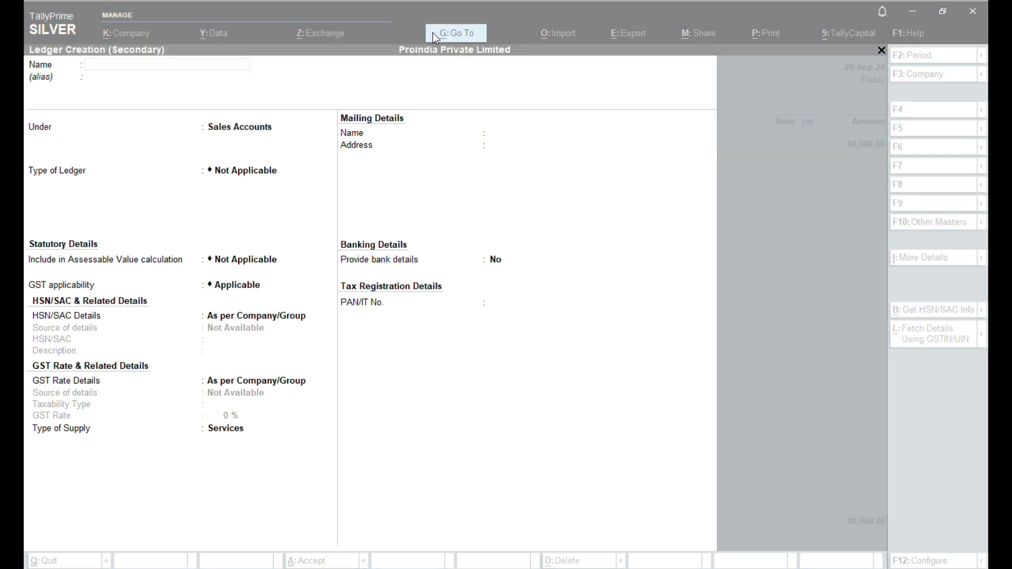
key(Escape)
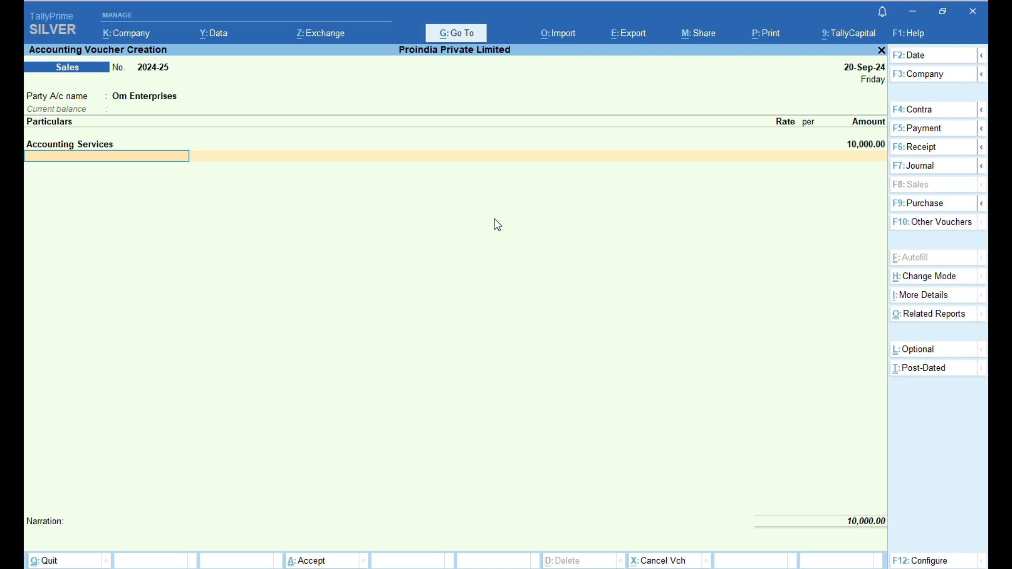
- Start a new ledger named Ouput CGST under Duties & Taxes, with duty type GST and tax type CGST
key(alt+c)
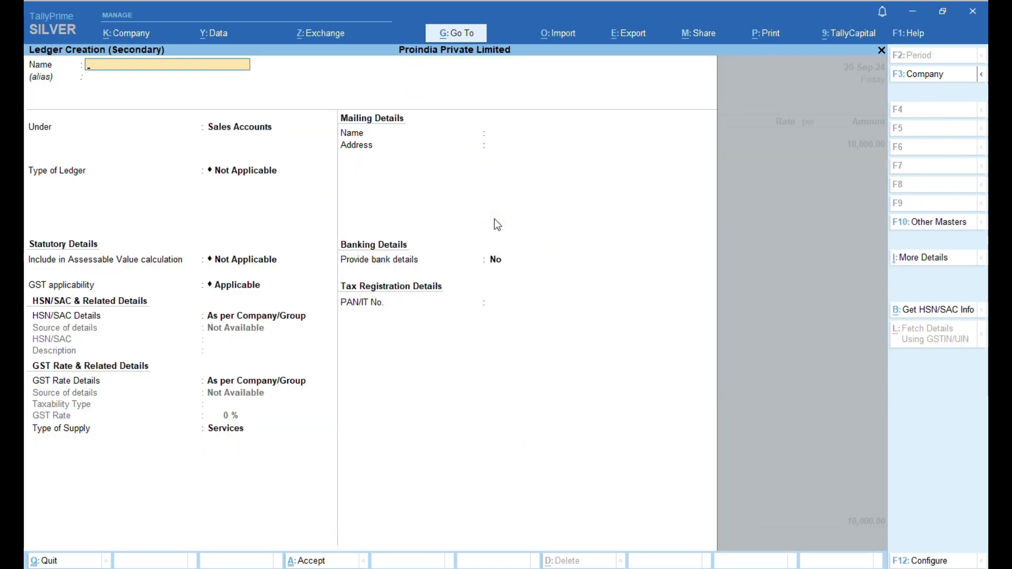
text(Ouput CGST)
key(Return)
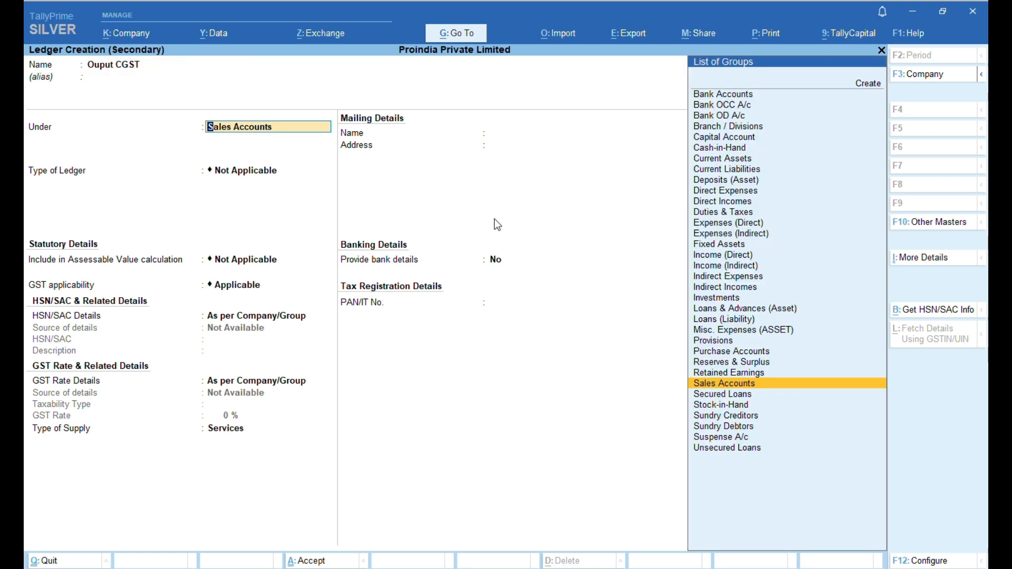
text(Dut)
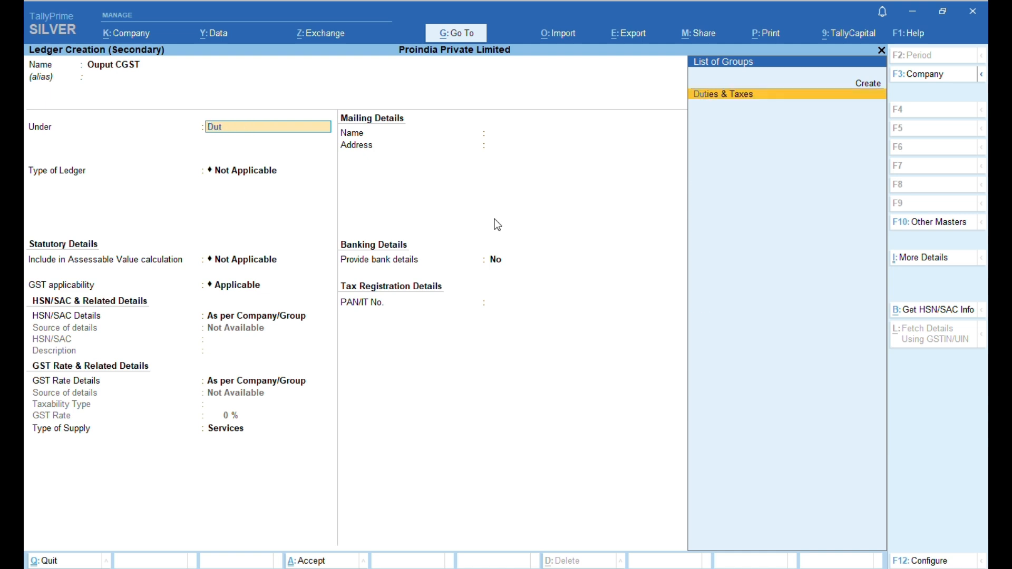
key(Return)
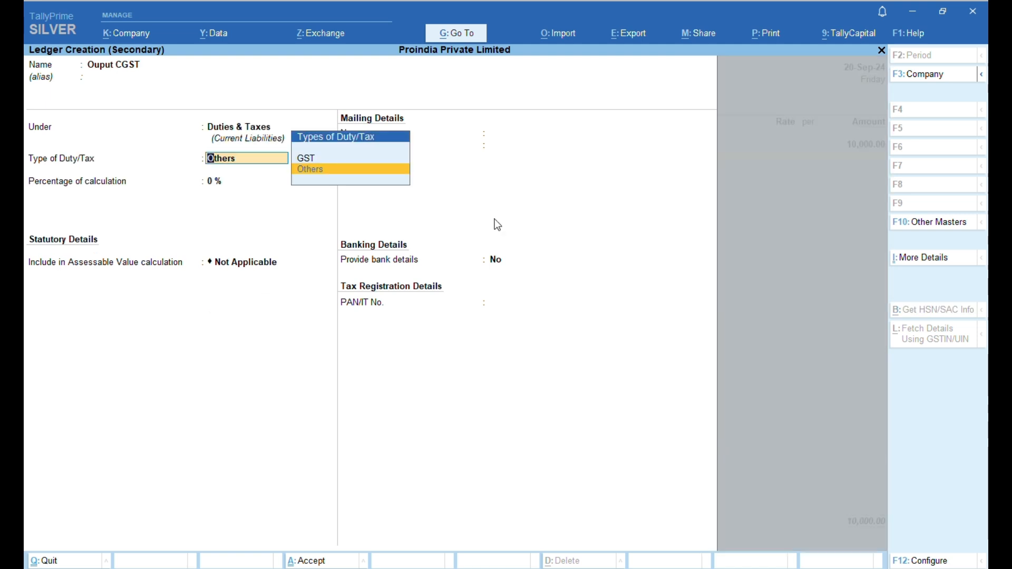
key(Up)
key(Return)
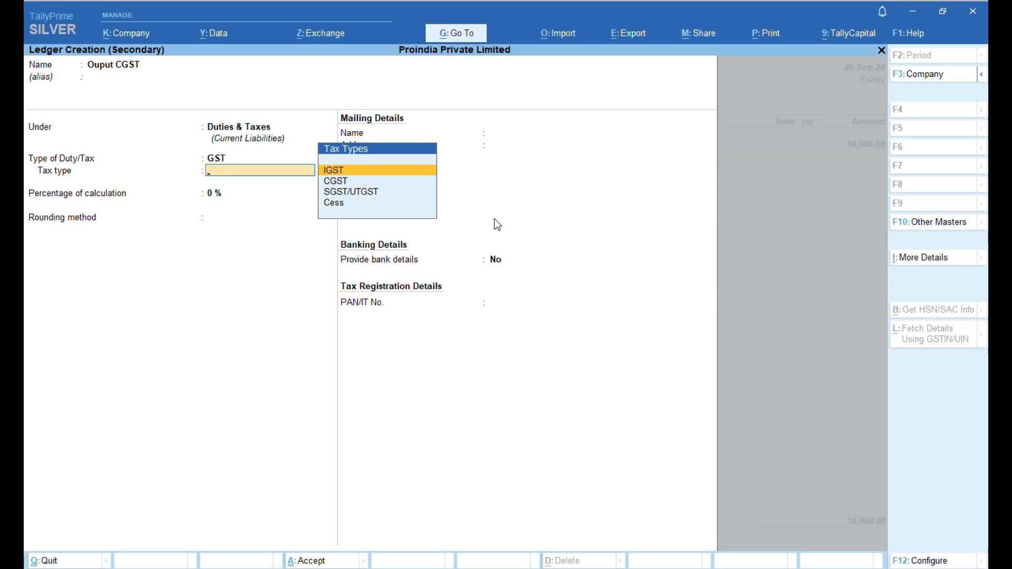
key(Down)
key(Return)
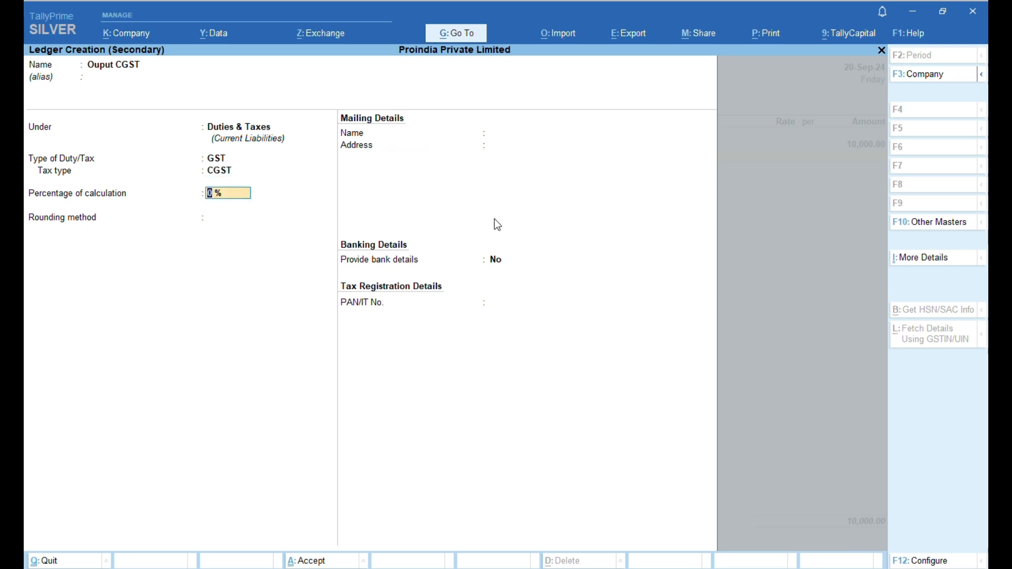
- Save the Ouput CGST ledger at 9% without a description and enter 900 as its voucher amount
text(9%)
key(ctrl+a)
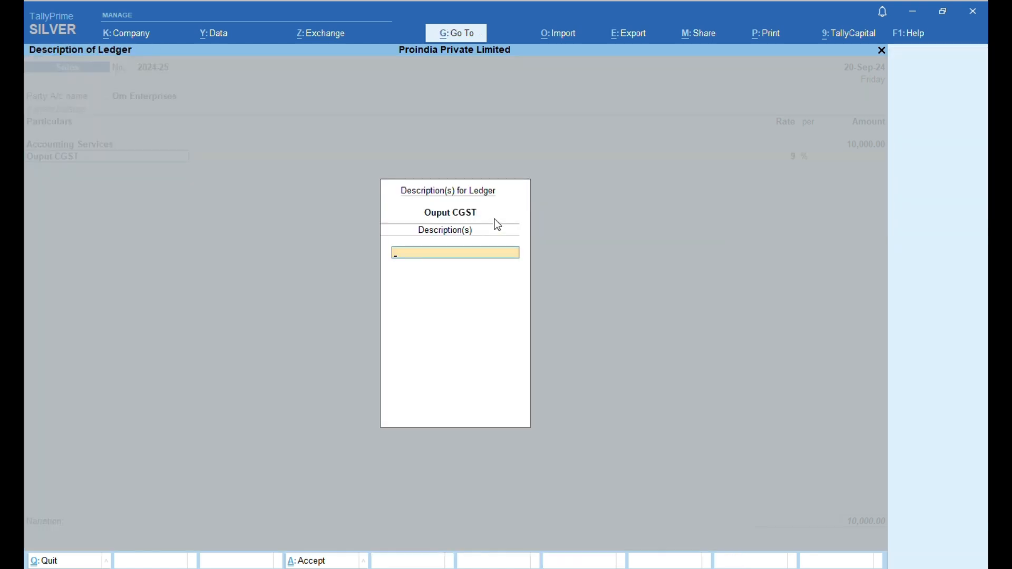
key(Return)
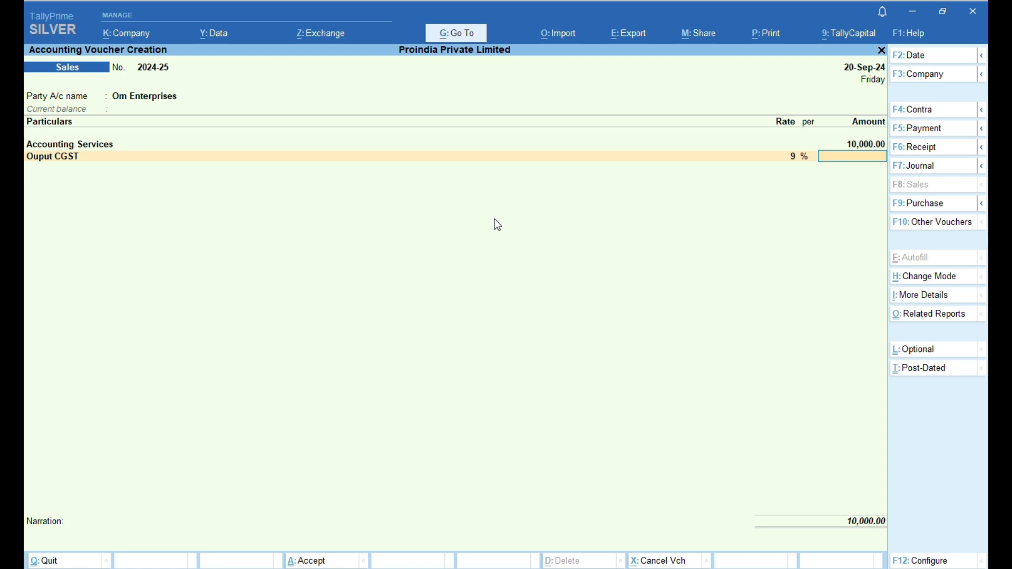
text(900)
key(Return)
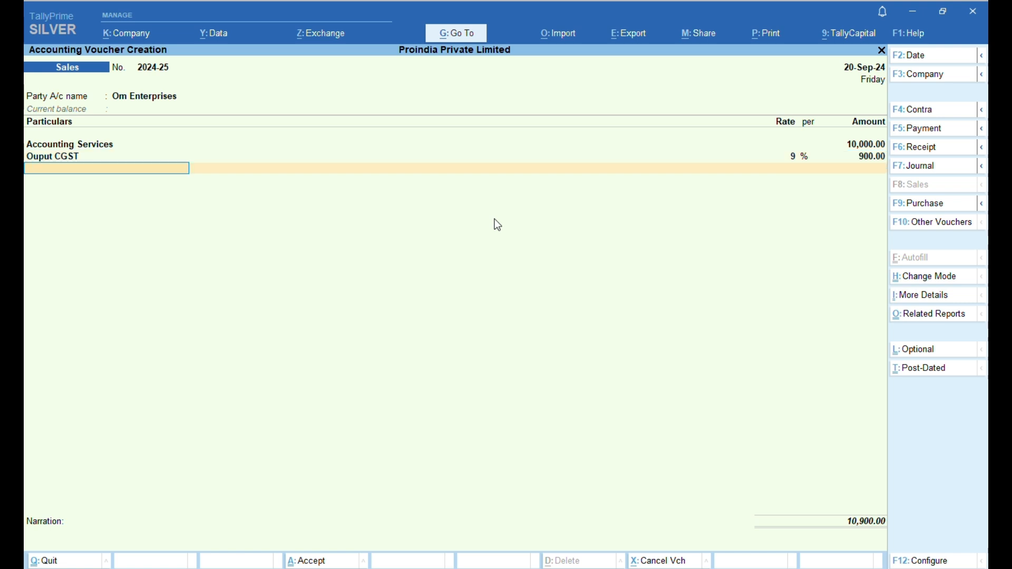
- Start a new ledger named Ouput Sgst under Duties & Taxes, with duty type GST and tax type SGST/UTGST
key(alt+c)
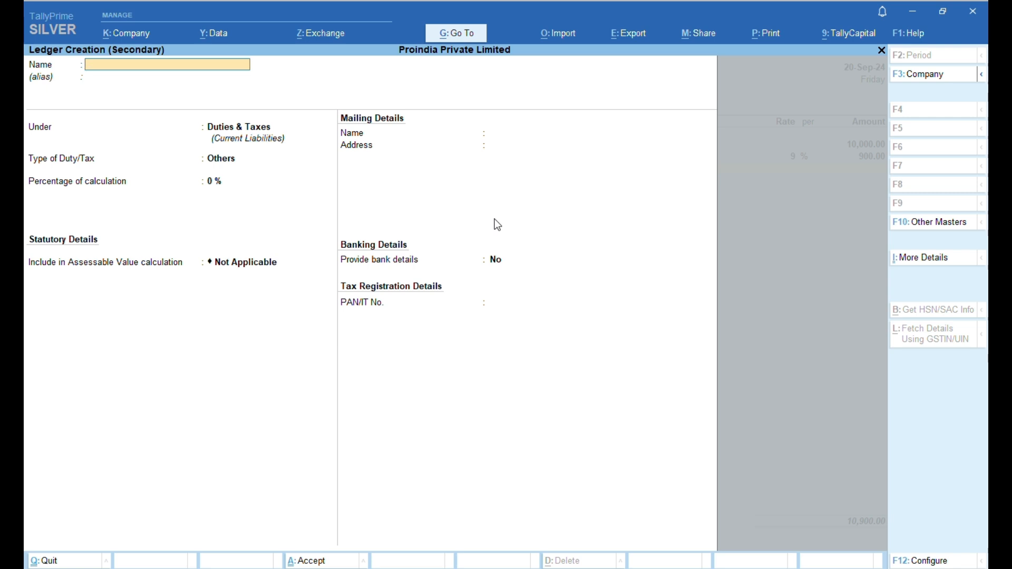
text(Ouput Sgst)
key(Return)
key(Return)
key(Up)
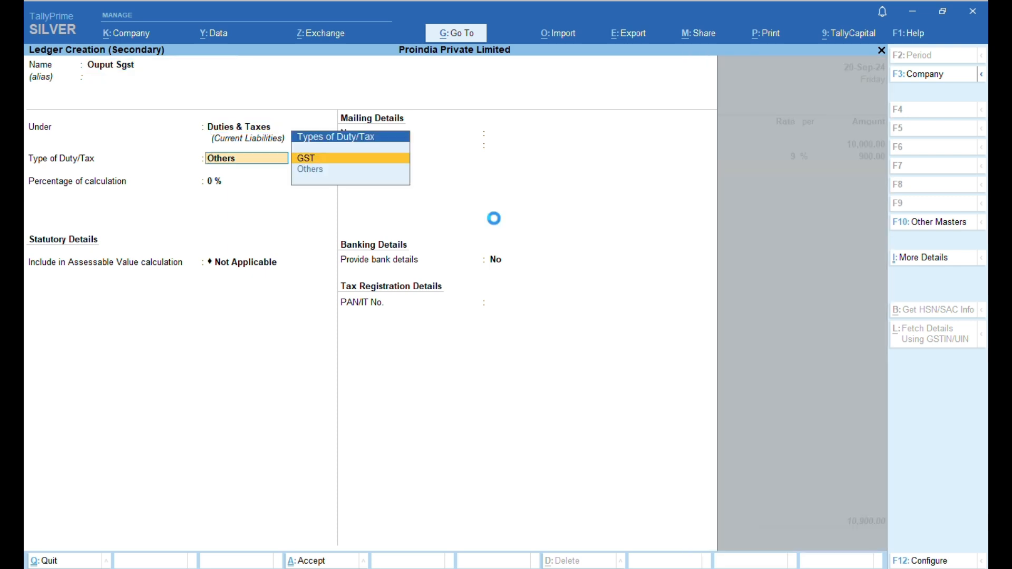
key(Return)
key(Down)
key(Down)
key(Return)
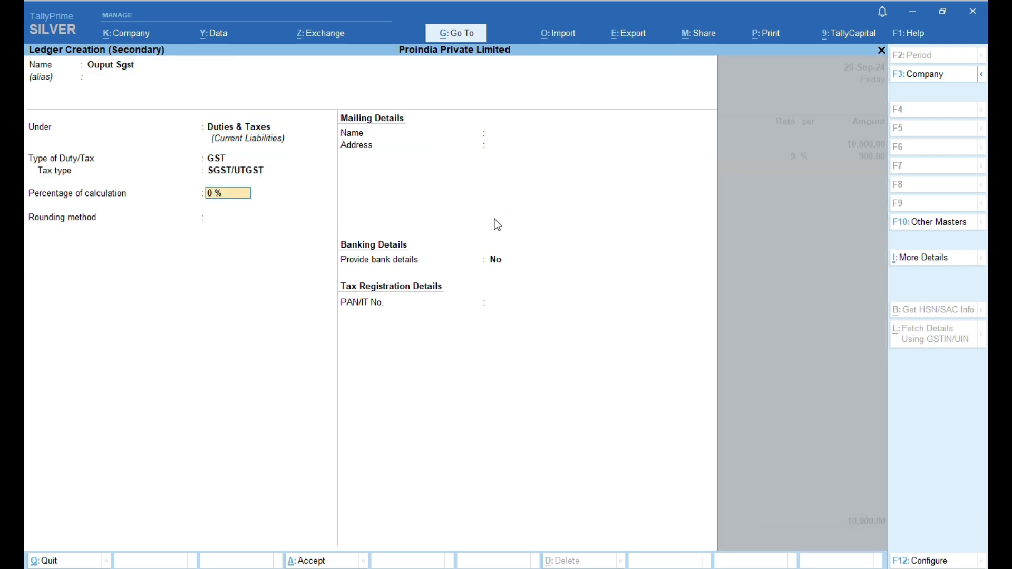
- Set the Ouput Sgst ledger's percentage of calculation to 9% and save it, leaving its voucher description blank
text(9)
key(ctrl+a)
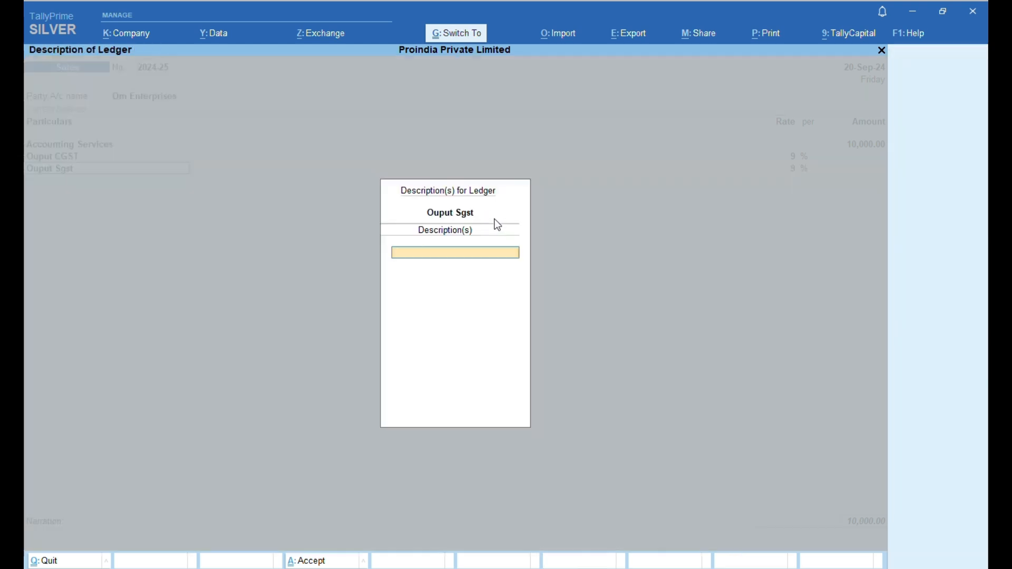
key(ctrl+a)
key(Return)
- Enter 900 as the amount for both the Ouput CGST and Ouput Sgst lines, end the list and save the sales voucher
key(BackSpace)
key(BackSpace)
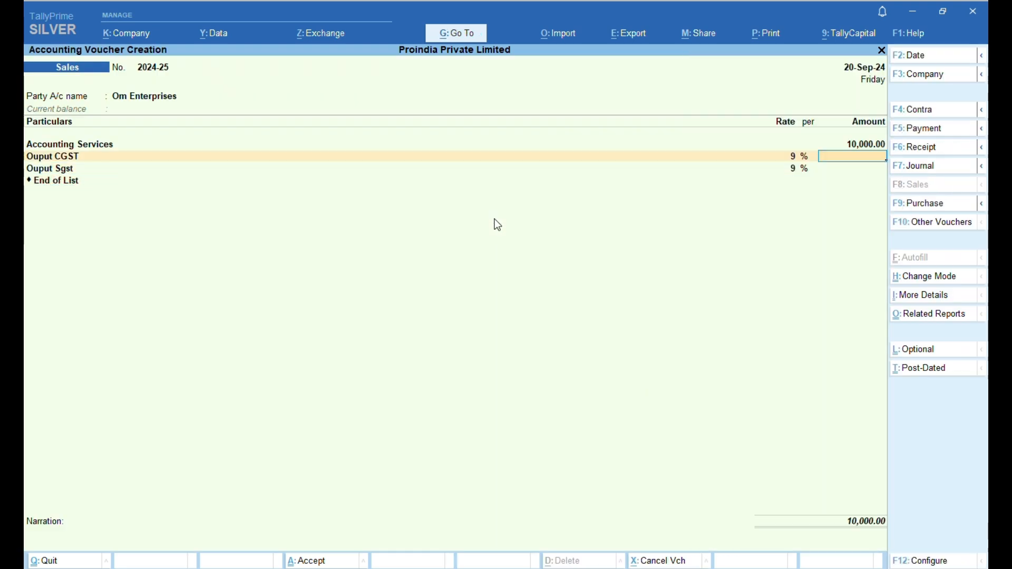
text(900)
key(Return)
key(Return)
key(Return)
text(9)
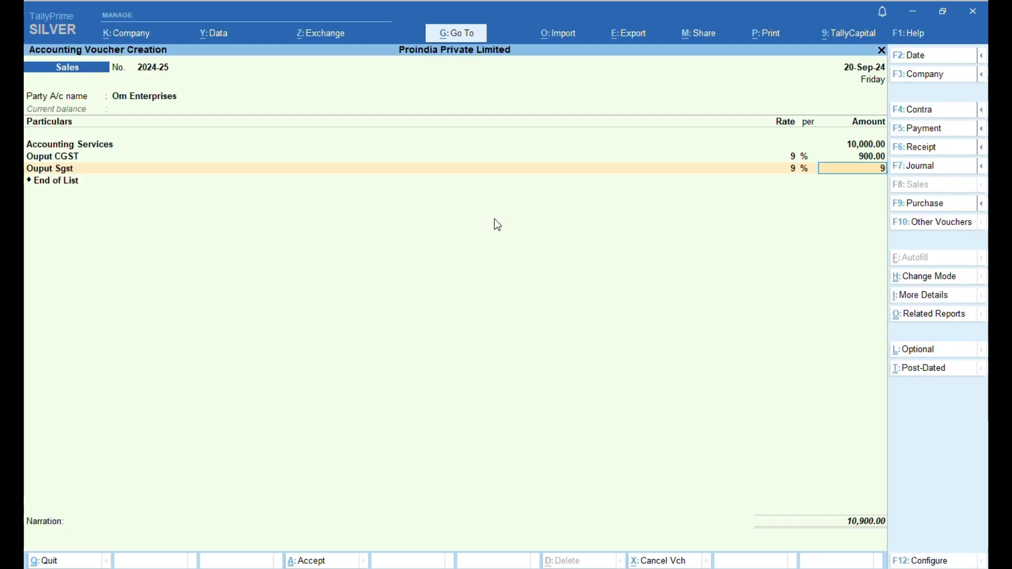
text(00)
key(Return)
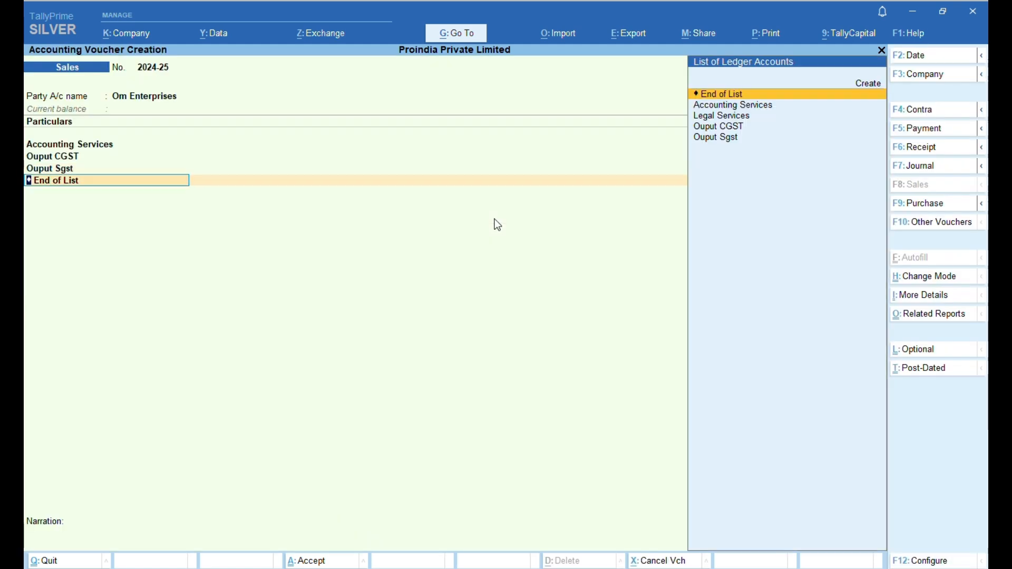
key(Return)
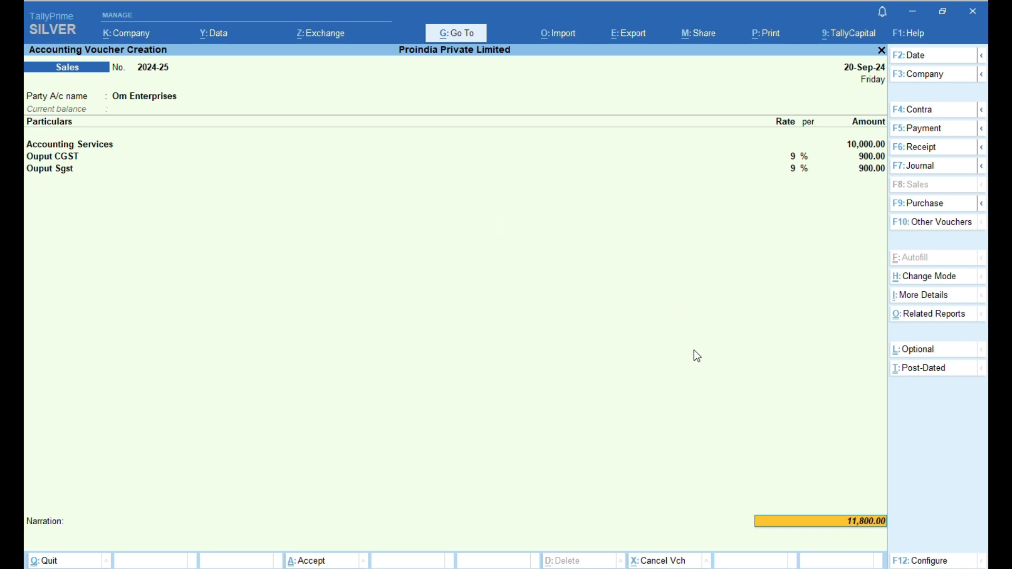
key(ctrl+a)
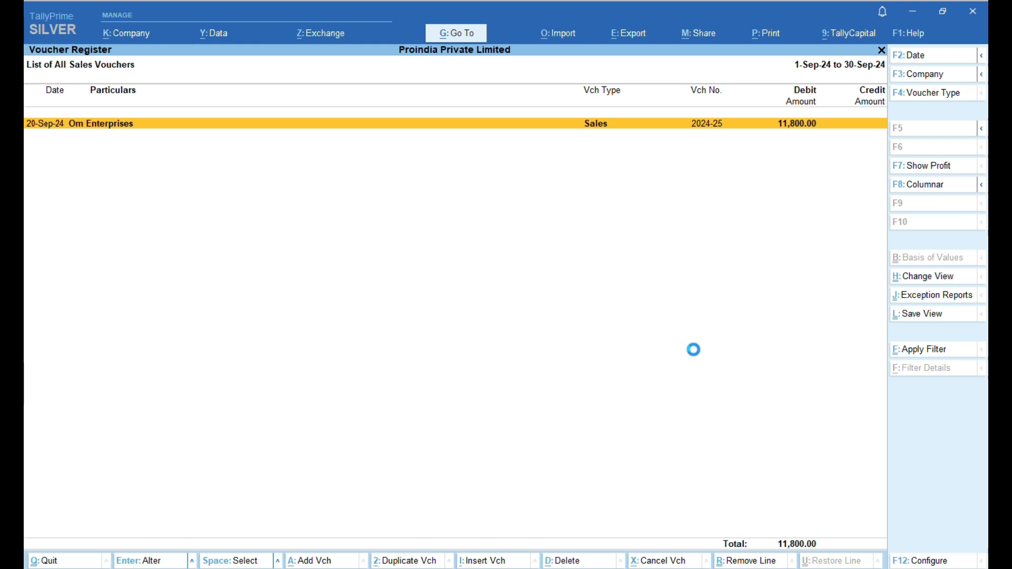
key(Return)
key(BackSpace)
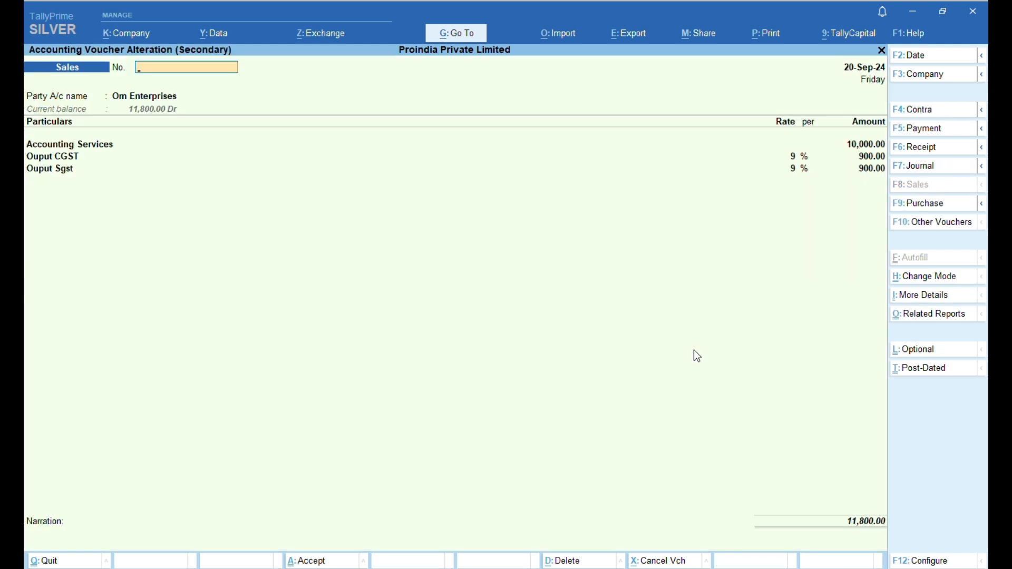
key(Escape)
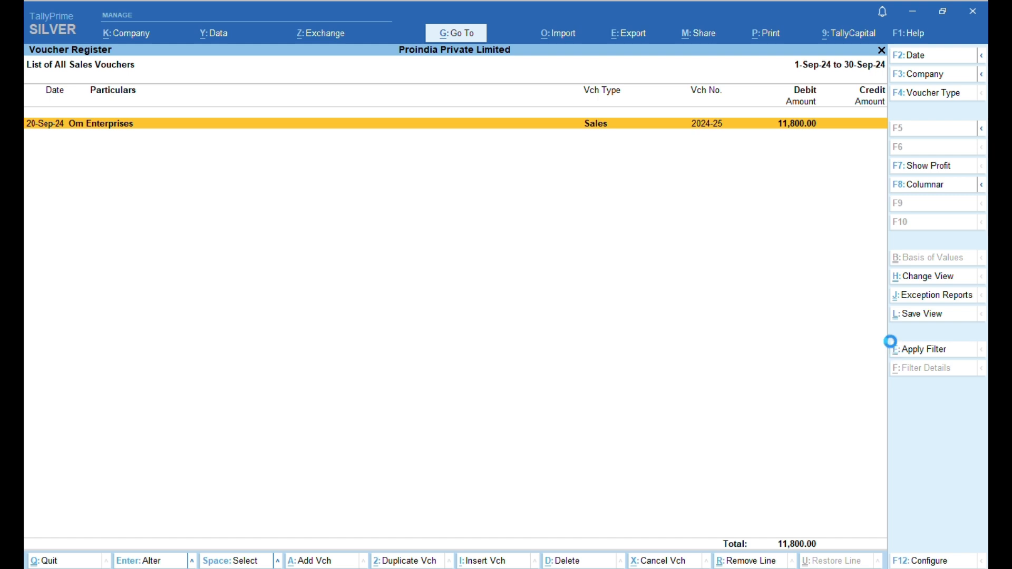
- Open the Om Enterprises sales voucher from the voucher register and set its voucher number to 2024-25-01
key(Return)
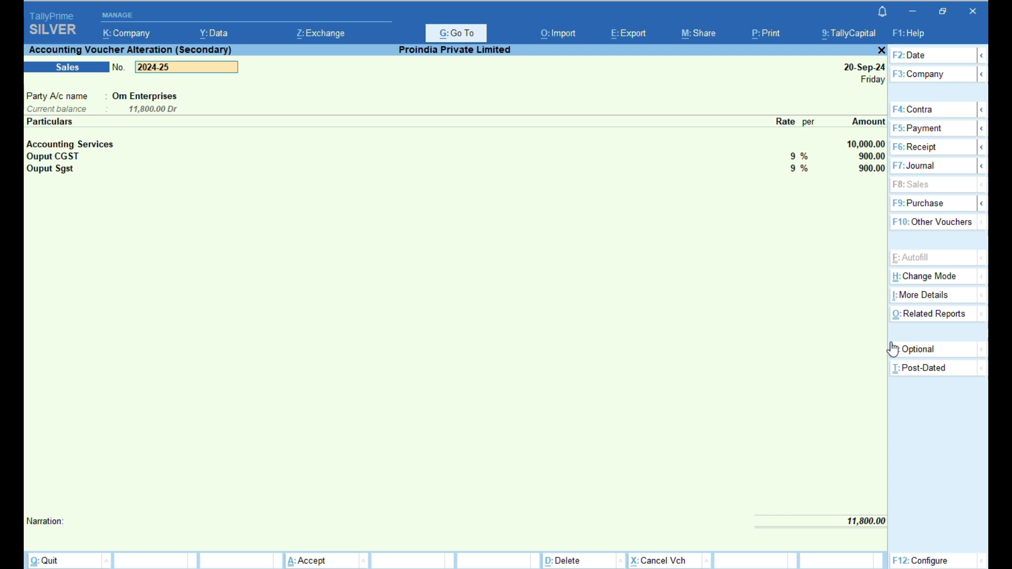
text(-01)
key(Return)
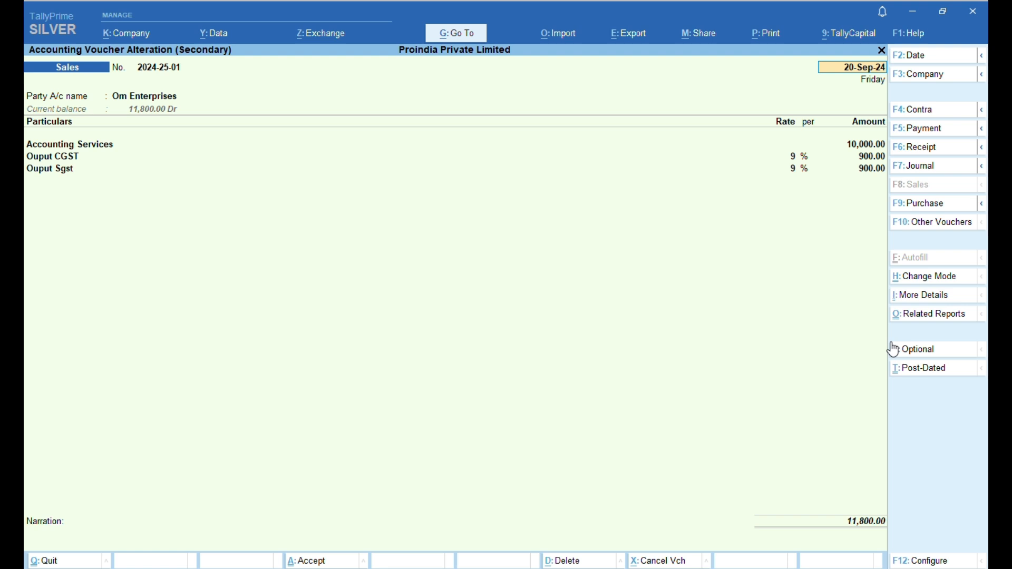
- Save the altered Om Enterprises sales voucher and return to the list of sales vouchers
key(BackSpace)
key(Return)
click(895, 349)
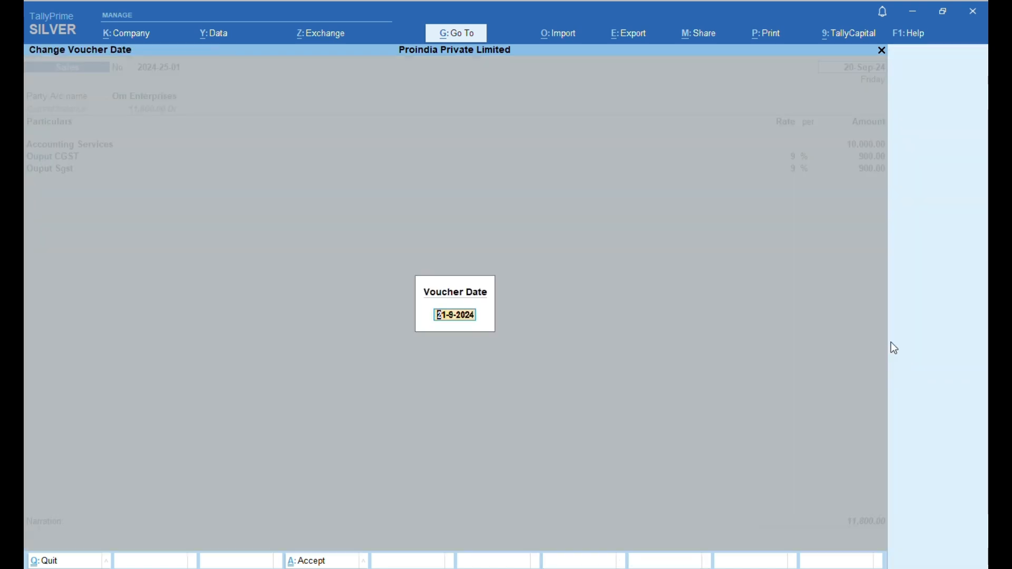
key(Escape)
key(Escape)
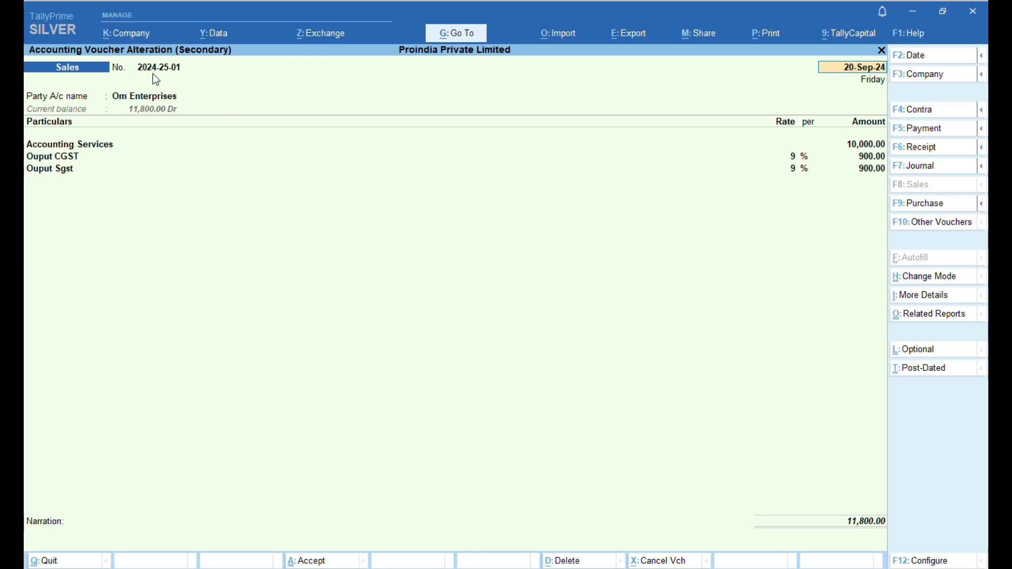
key(Escape)
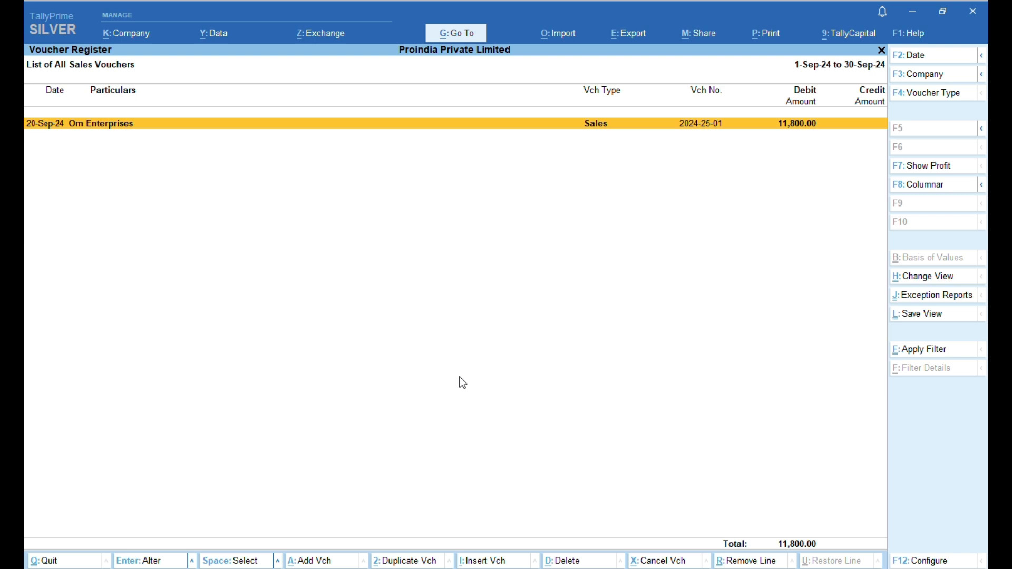
- Reopen the Om Enterprises sales voucher from the voucher register and preview its printed invoice
key(Escape)
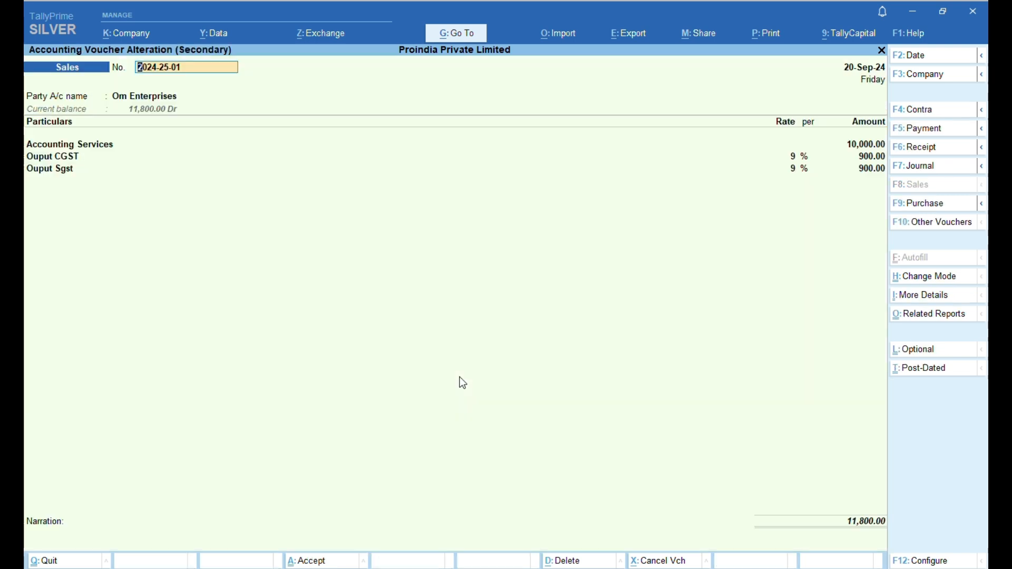
key(ctrl)
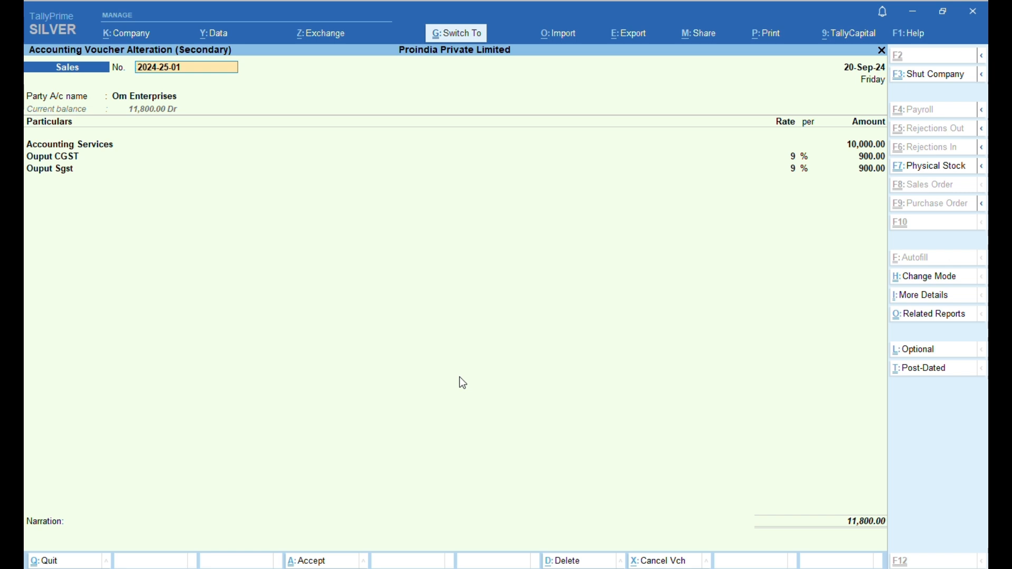
key(ctrl+p)
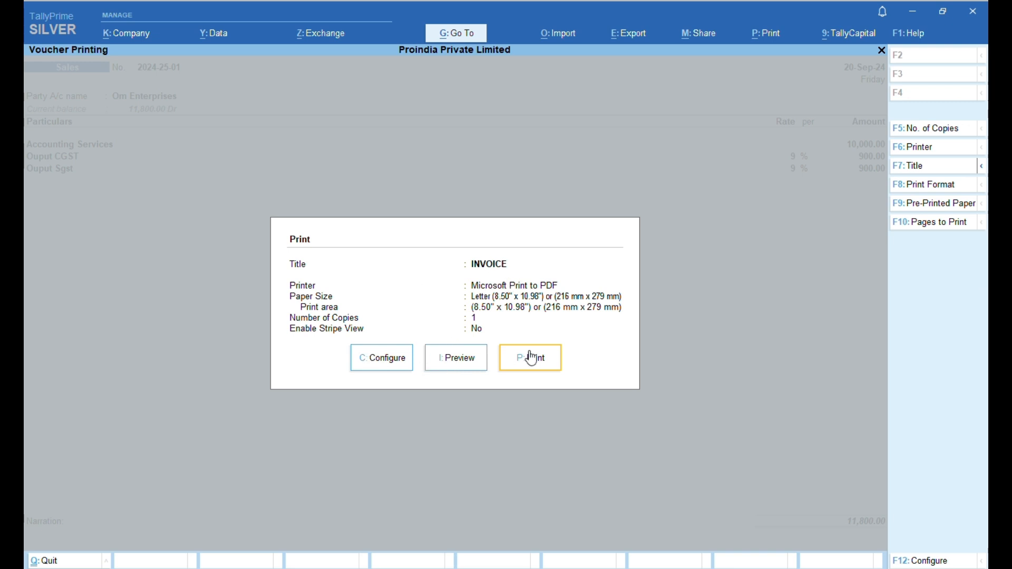
click(475, 361)
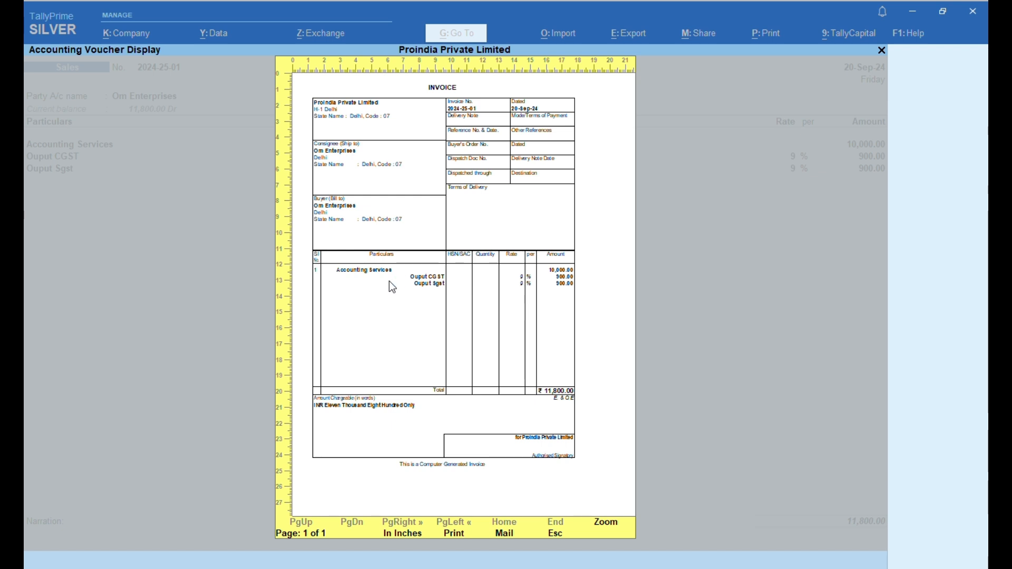
key(super+plus)
click(221, 142)
click(221, 142)
click(389, 111)
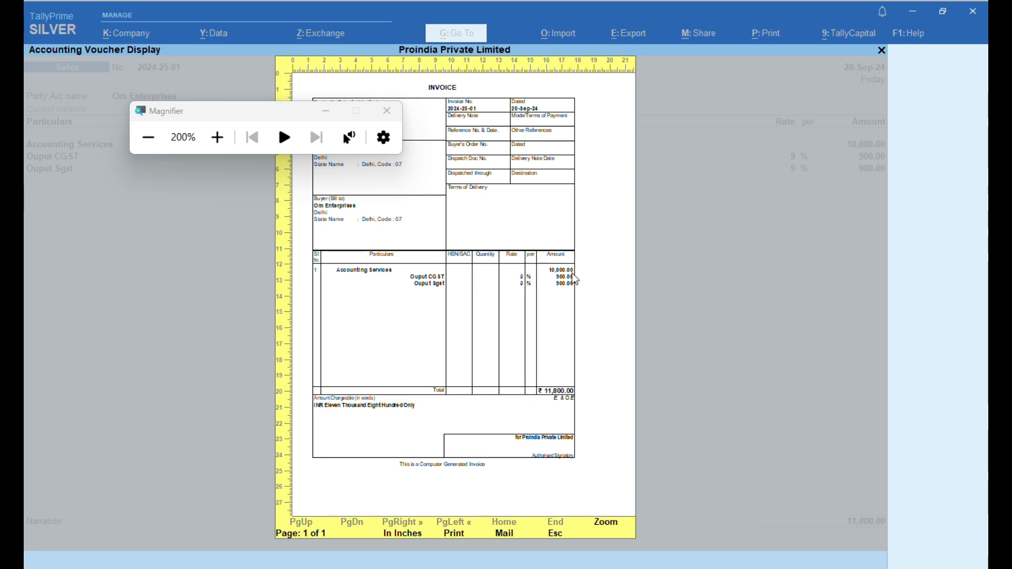
key(Escape)
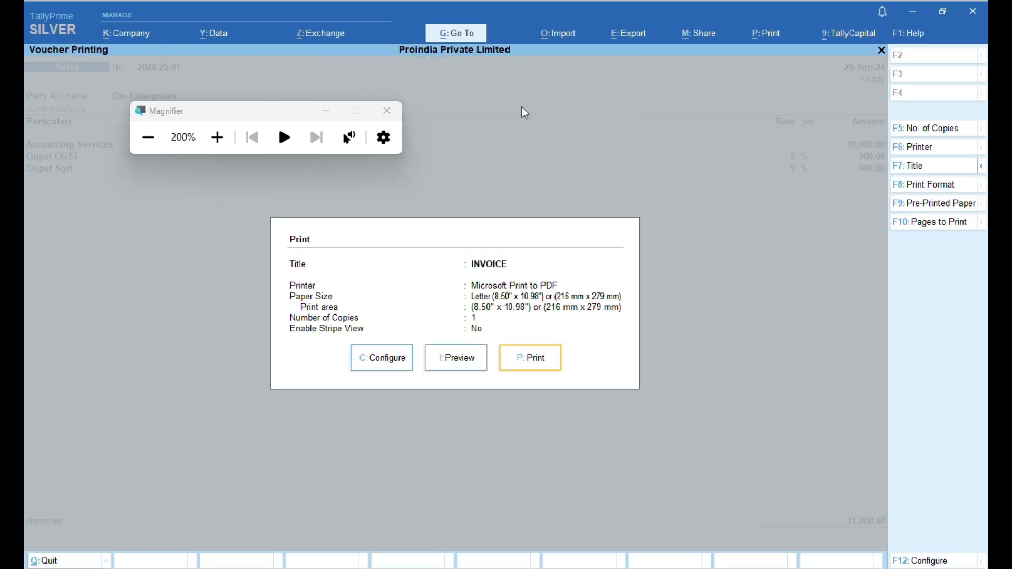
click(388, 112)
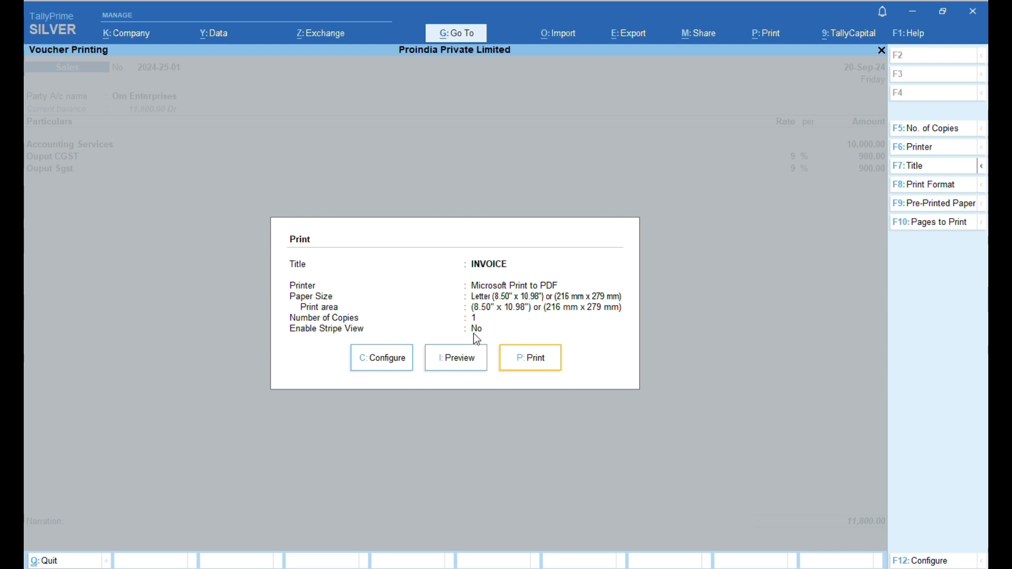
- Preview the Om Enterprises invoice again, close it without printing and return to the voucher register
click(458, 359)
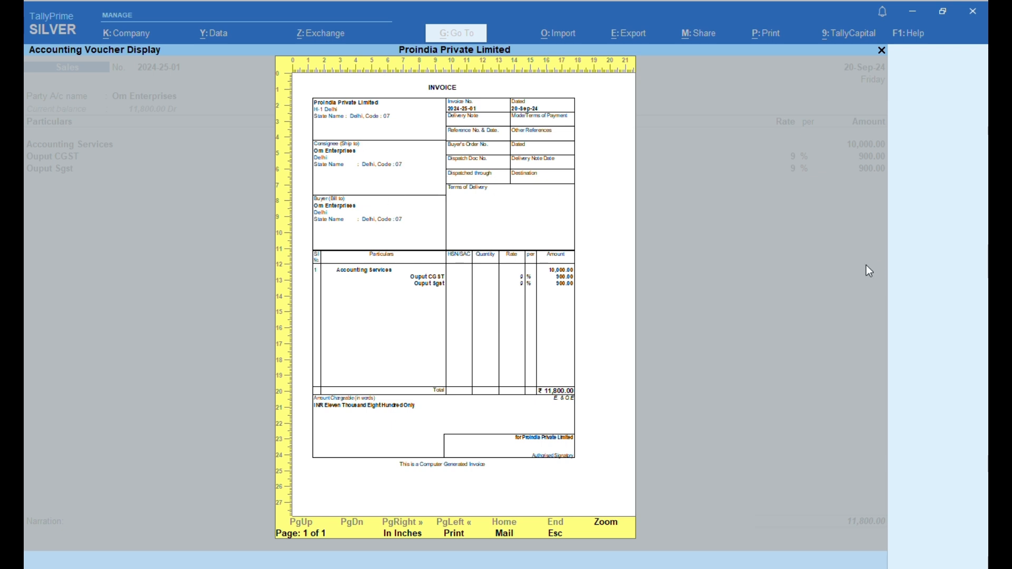
key(Escape)
key(Escape)
key(Escape)
key(Return)
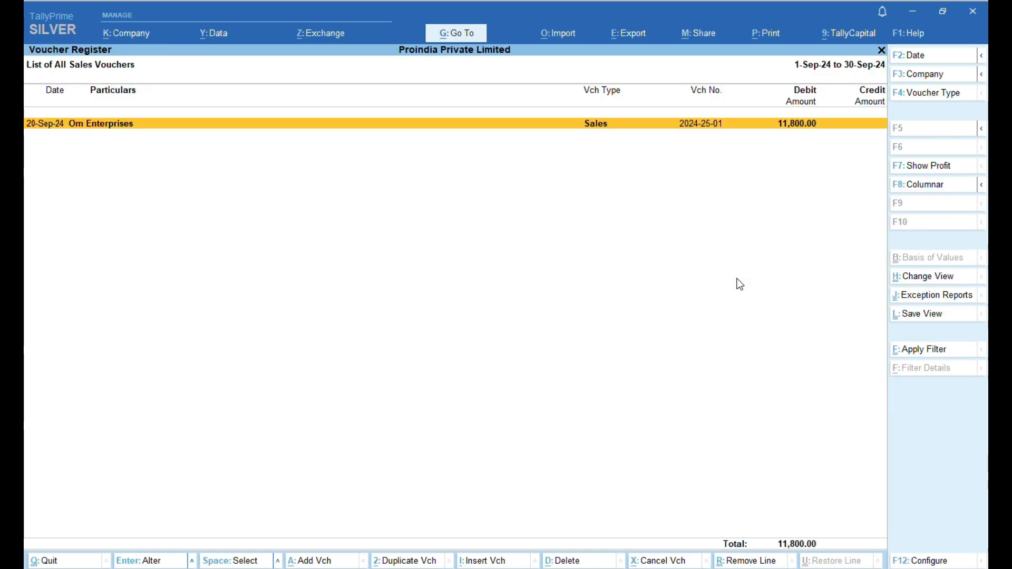